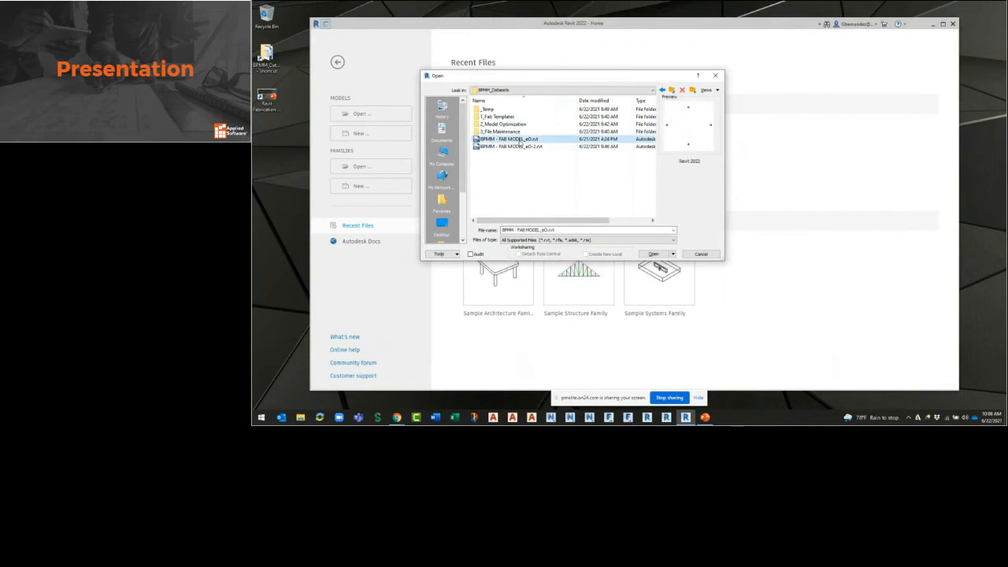
- Open the model BPMM - FAB MODEL_eO.rvt with auditing enabled and close the Properties palette
{"action": "left_click", "coordinate": [471, 253]}
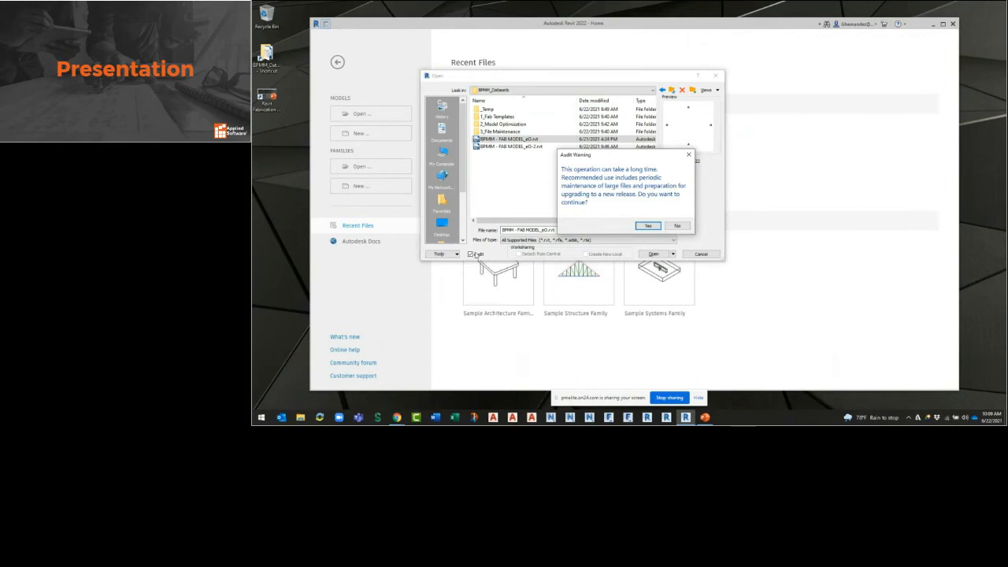
{"action": "left_click_drag", "start_coordinate": [583, 156], "coordinate": [541, 150]}
{"action": "left_click", "coordinate": [606, 219]}
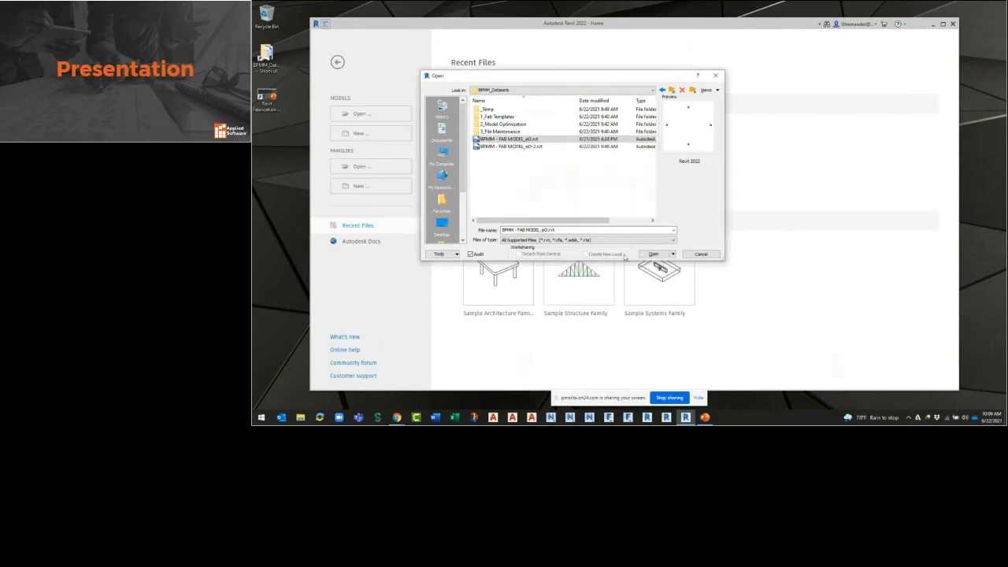
{"action": "left_click", "coordinate": [659, 253]}
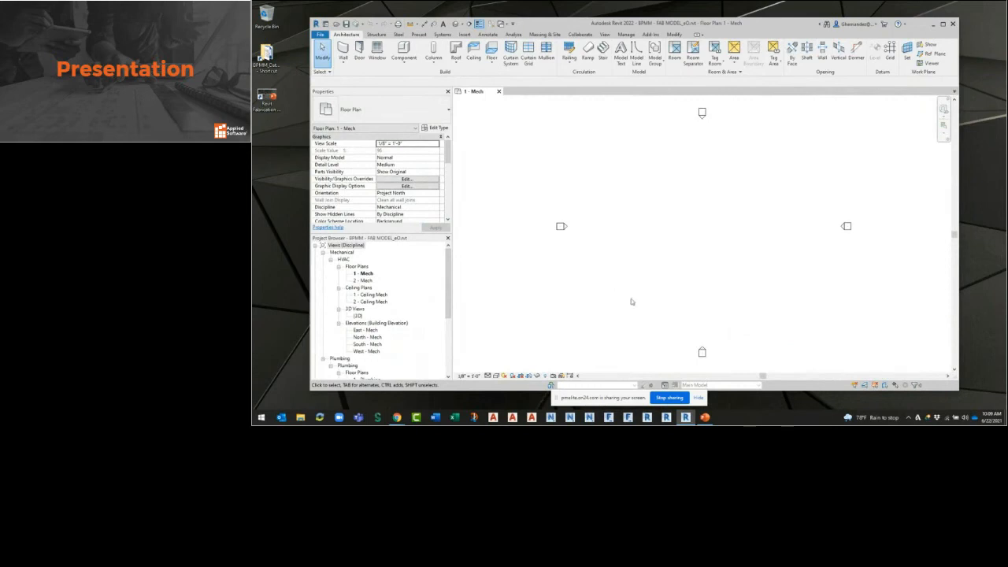
{"action": "left_click", "coordinate": [448, 91]}
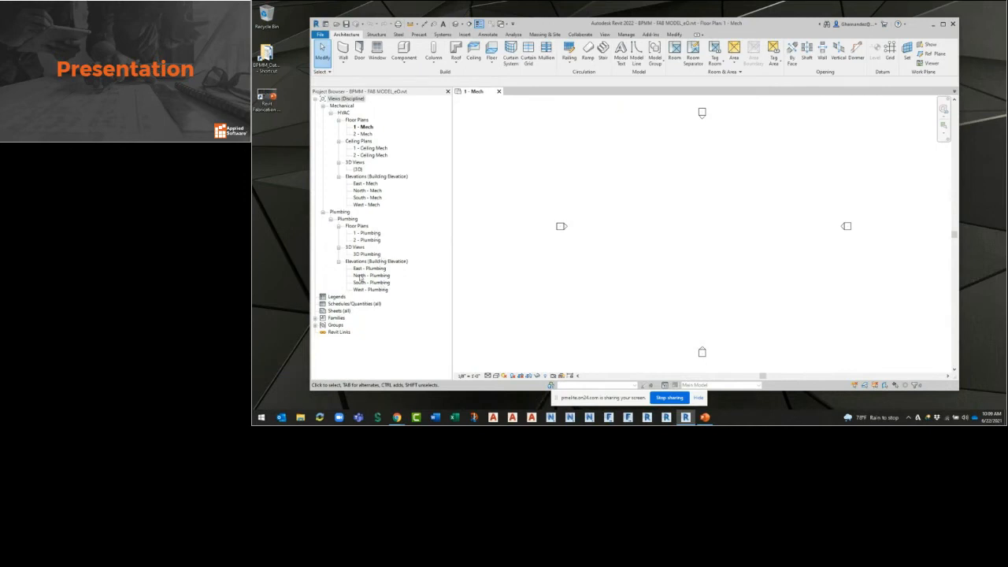
- Examine the model's schedules, sheets and families in the Project Browser, including the Annotation Symbols category, and collapse the families again
{"action": "left_click", "coordinate": [352, 305]}
{"action": "left_click", "coordinate": [345, 312]}
{"action": "left_click", "coordinate": [338, 318]}
{"action": "double_click", "coordinate": [339, 319]}
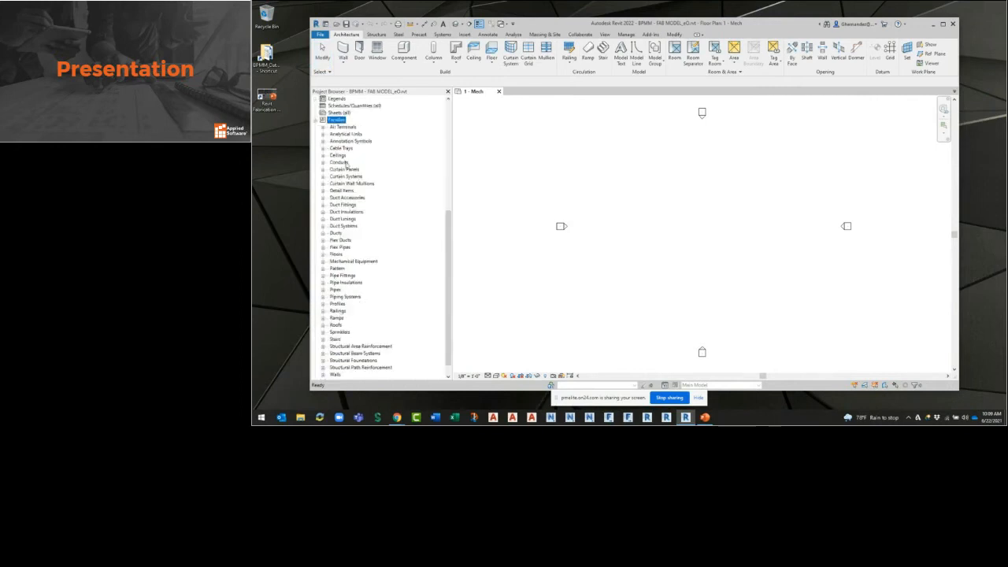
{"action": "left_click", "coordinate": [364, 142]}
{"action": "double_click", "coordinate": [364, 141]}
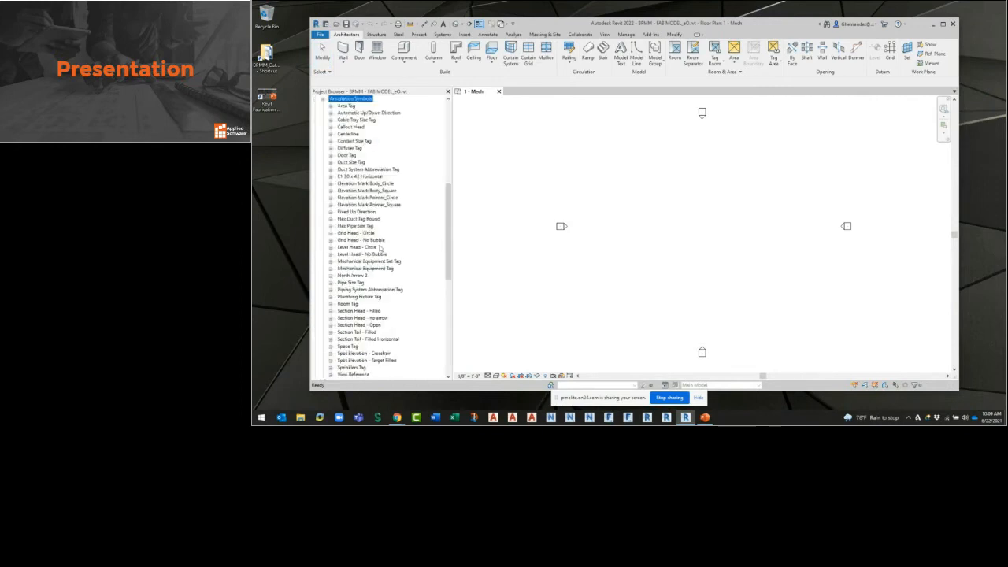
{"action": "scroll", "coordinate": [379, 249], "scroll_direction": "up", "scroll_amount": 3}
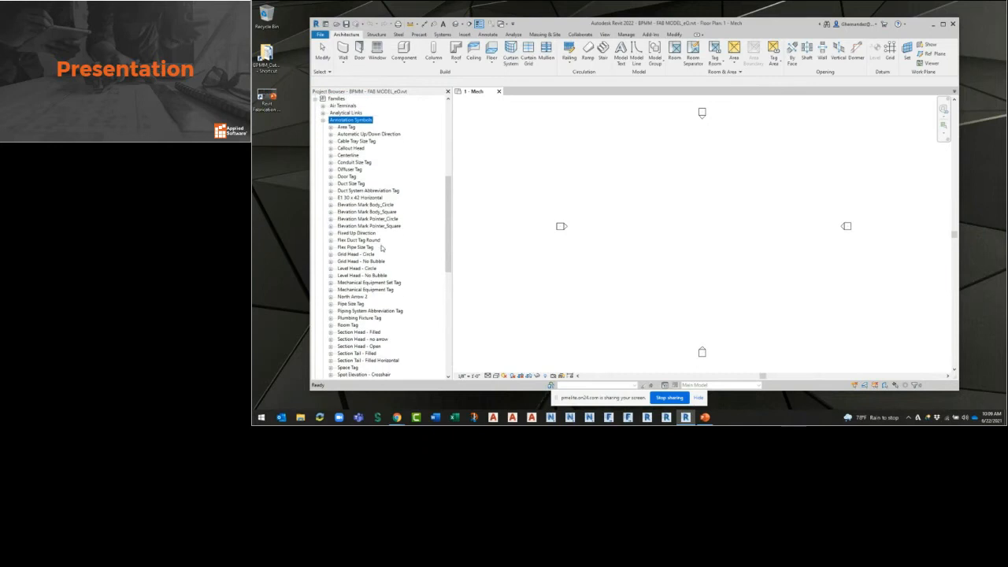
{"action": "scroll", "coordinate": [382, 248], "scroll_direction": "up", "scroll_amount": 3}
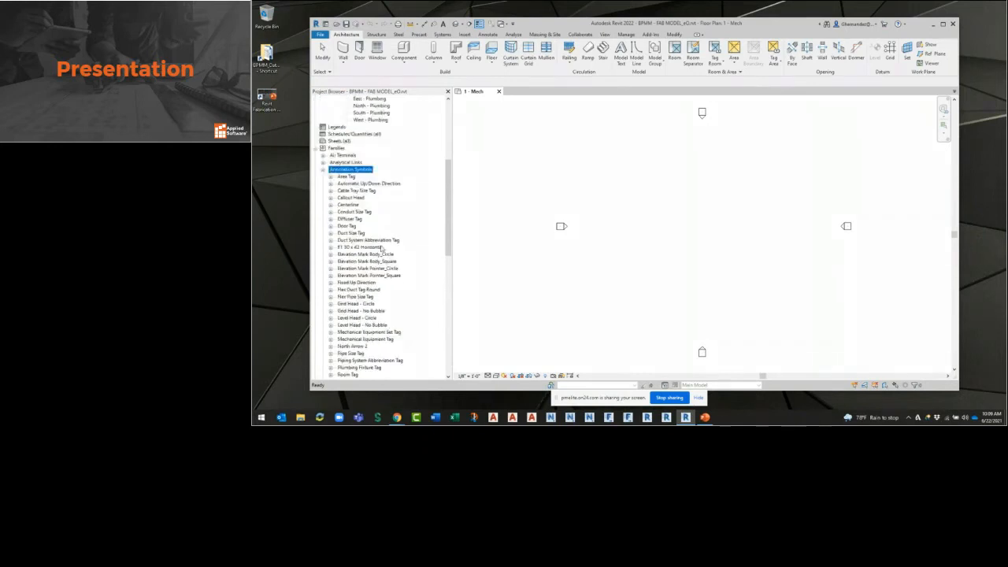
{"action": "left_click", "coordinate": [322, 169]}
{"action": "left_click", "coordinate": [316, 148]}
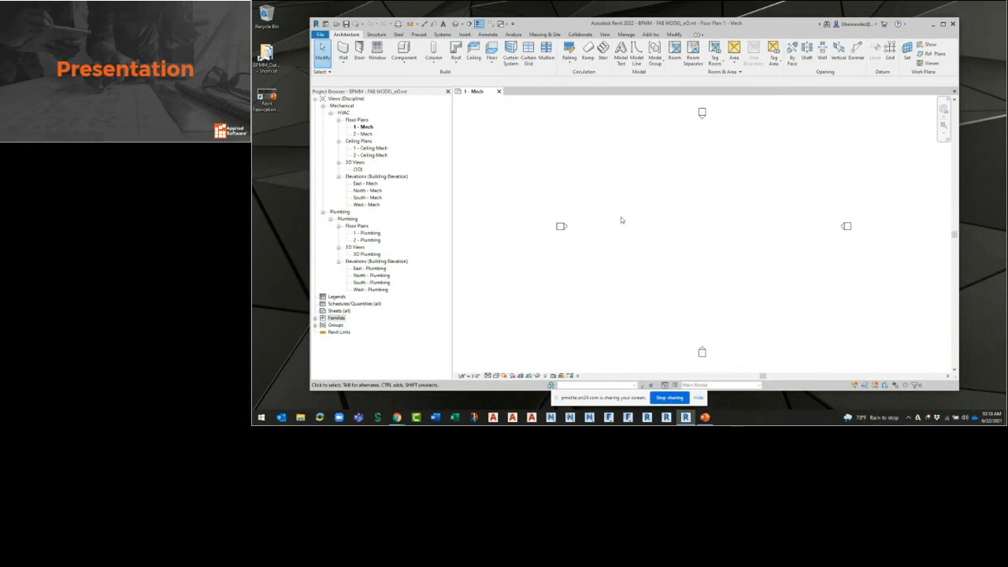
- Open the template BPMM_TEMPLATE - Default.rte from the 1_Fab Templates folder with auditing enabled
{"action": "left_click", "coordinate": [337, 26]}
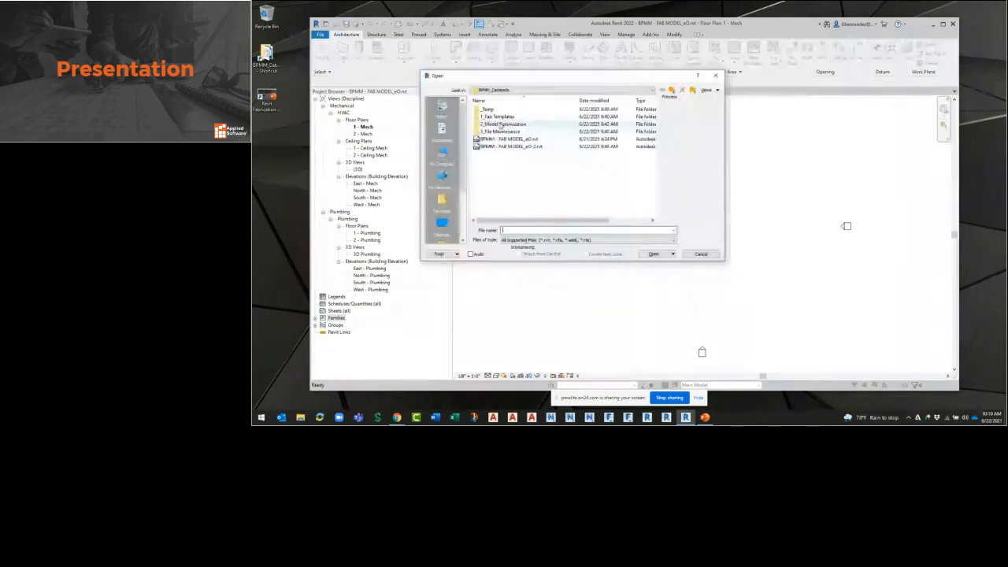
{"action": "double_click", "coordinate": [505, 113]}
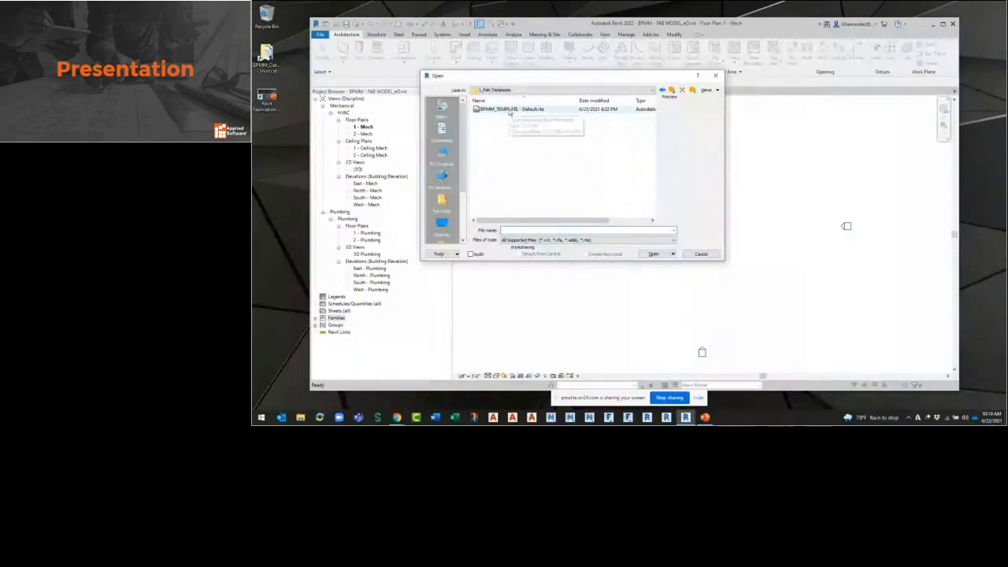
{"action": "left_click", "coordinate": [505, 110]}
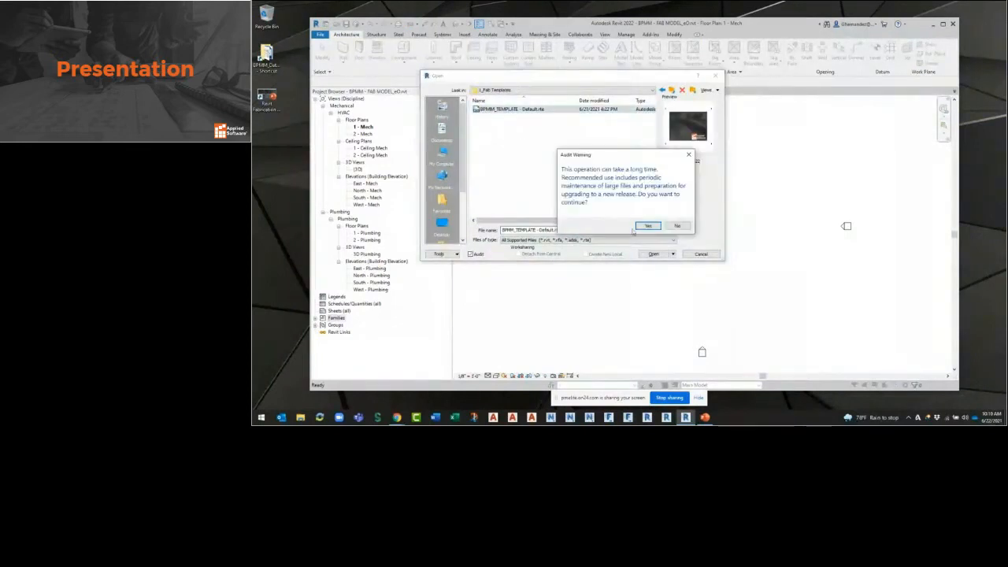
{"action": "left_click", "coordinate": [654, 254]}
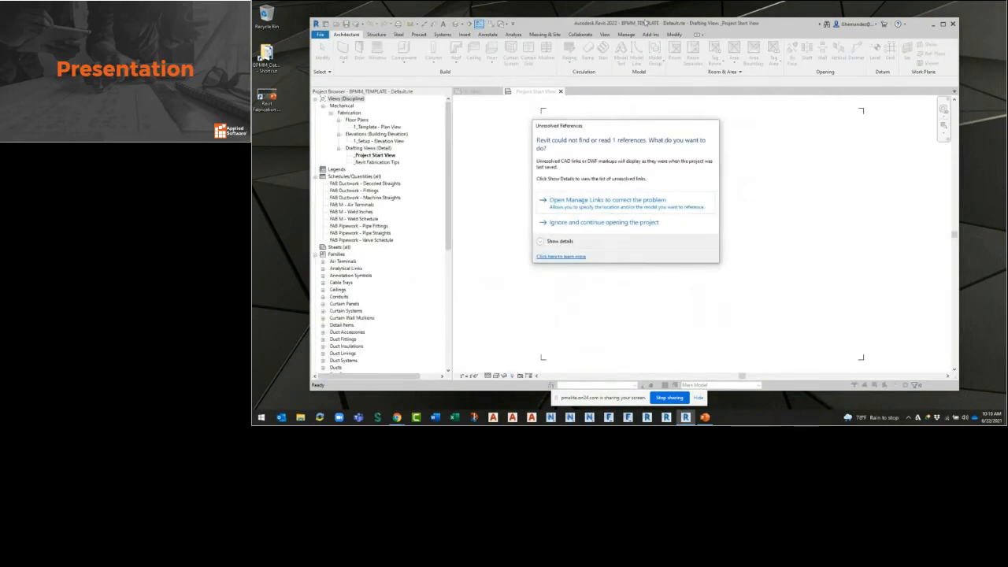
- Review the template's links by type in Manage Links, check the reload option for the BPMM LOGO.png image, and exit without changes
{"action": "left_click_drag", "start_coordinate": [622, 130], "coordinate": [669, 147]}
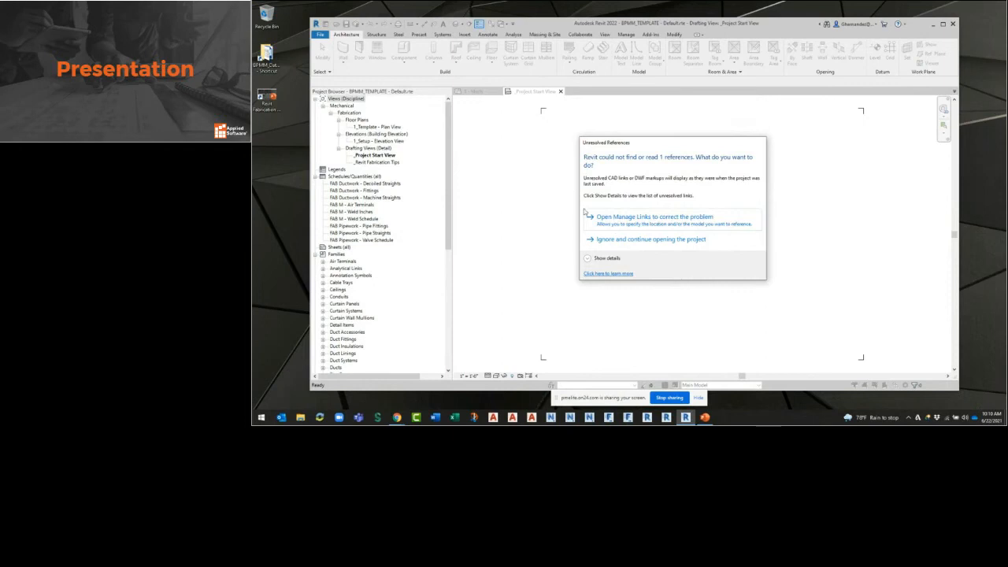
{"action": "left_click", "coordinate": [644, 218]}
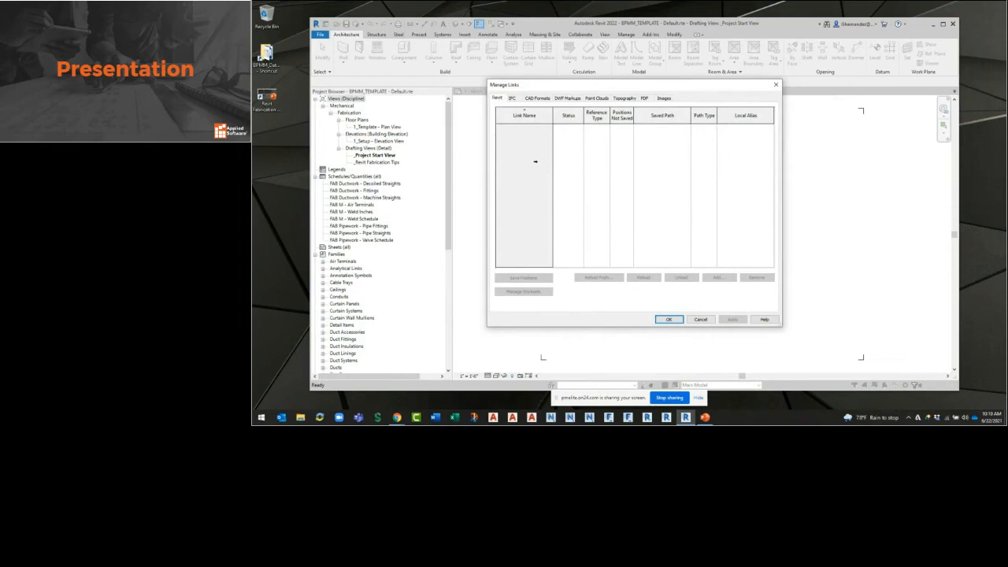
{"action": "left_click", "coordinate": [528, 100]}
{"action": "left_click", "coordinate": [513, 98]}
{"action": "left_click", "coordinate": [534, 97]}
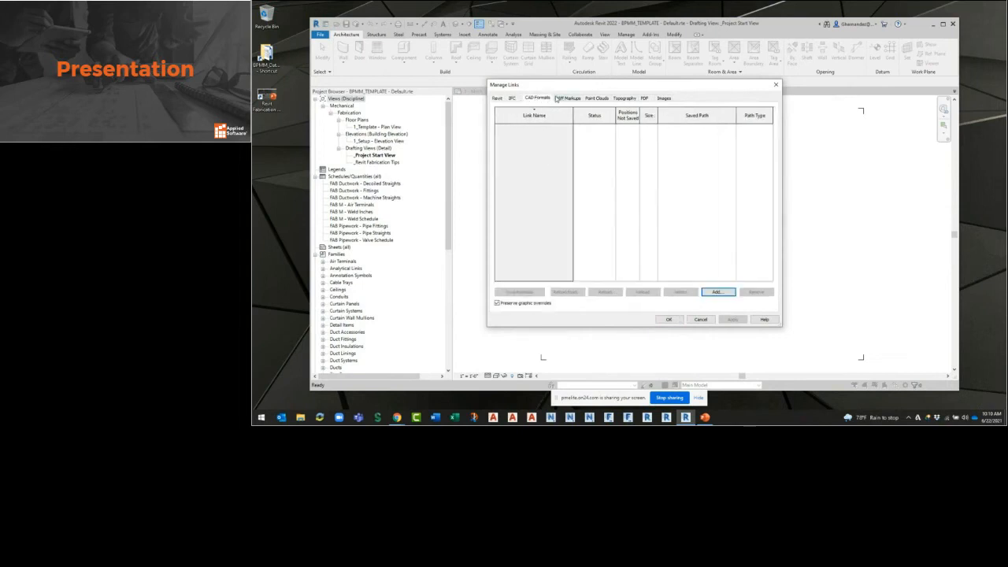
{"action": "left_click", "coordinate": [645, 99]}
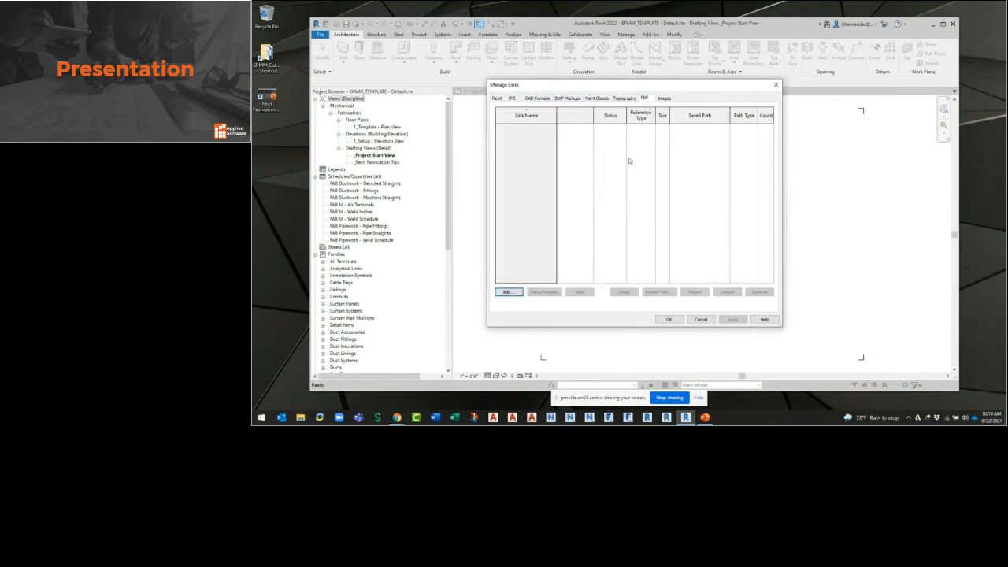
{"action": "left_click", "coordinate": [668, 98]}
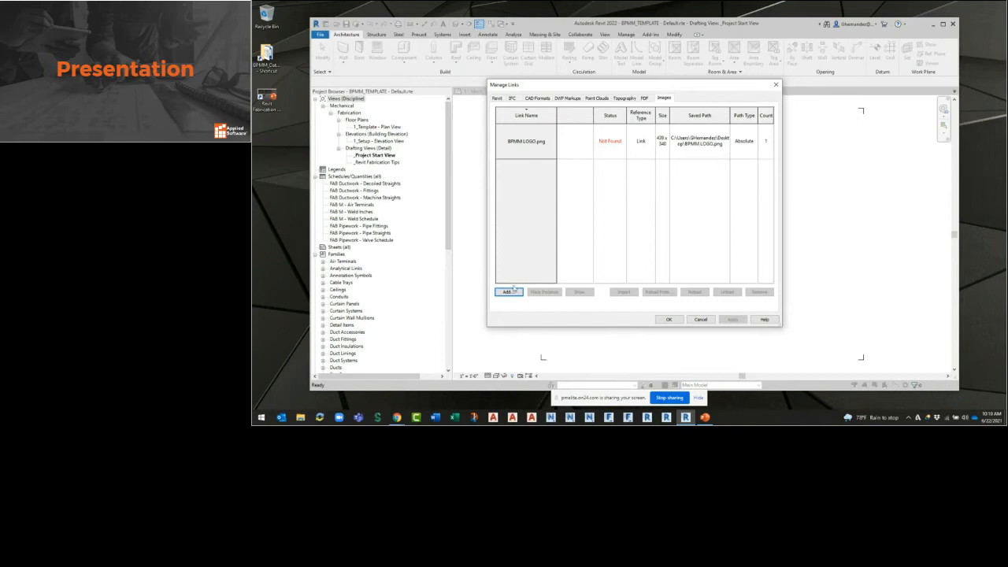
{"action": "left_click", "coordinate": [526, 141]}
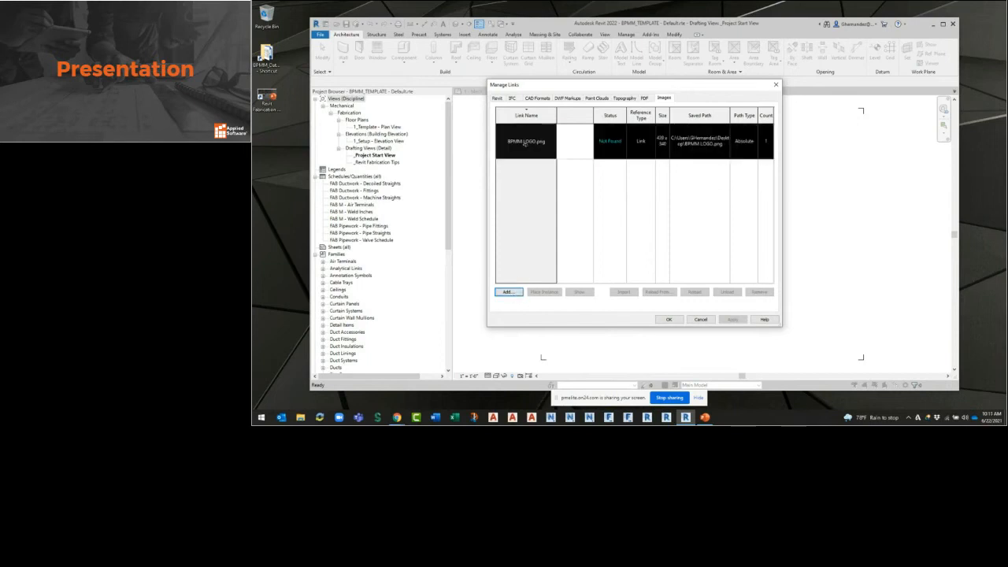
{"action": "left_click", "coordinate": [658, 292]}
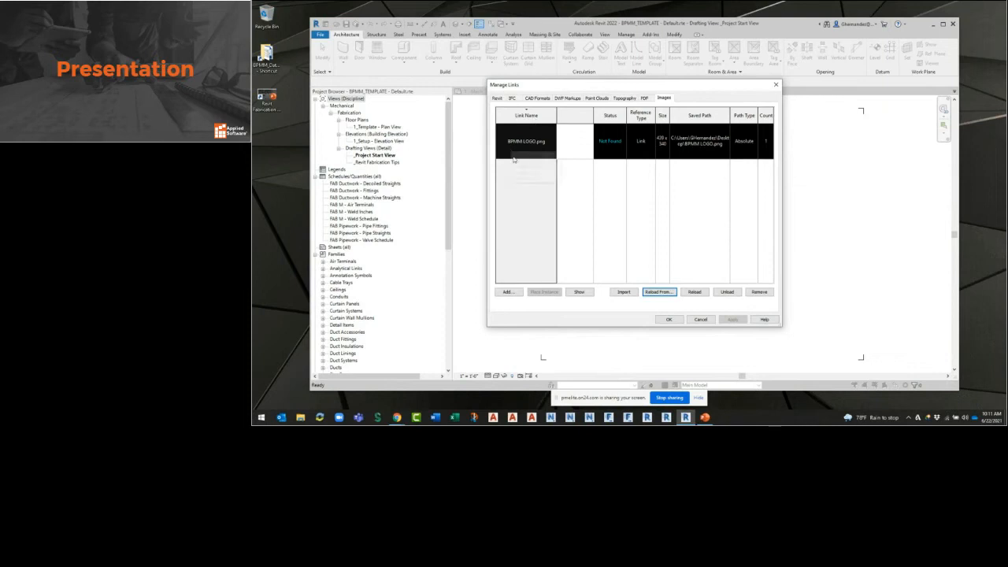
{"action": "left_click", "coordinate": [700, 319]}
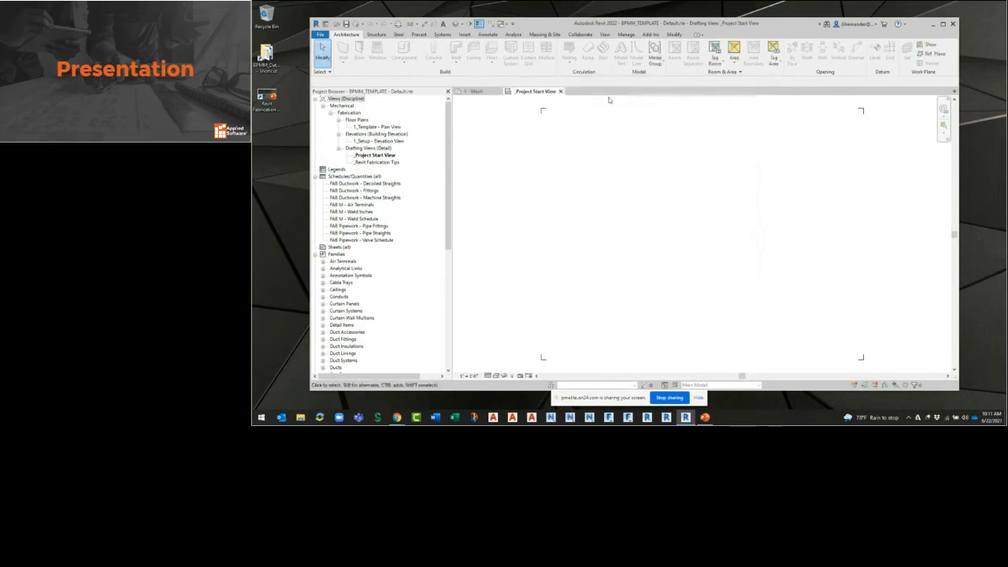
- Review the insert commands and highlight the template's schedules from FAB Ductwork - Decoiled Straights through FAB Pipework - Pipe Straights
{"action": "left_click", "coordinate": [466, 34]}
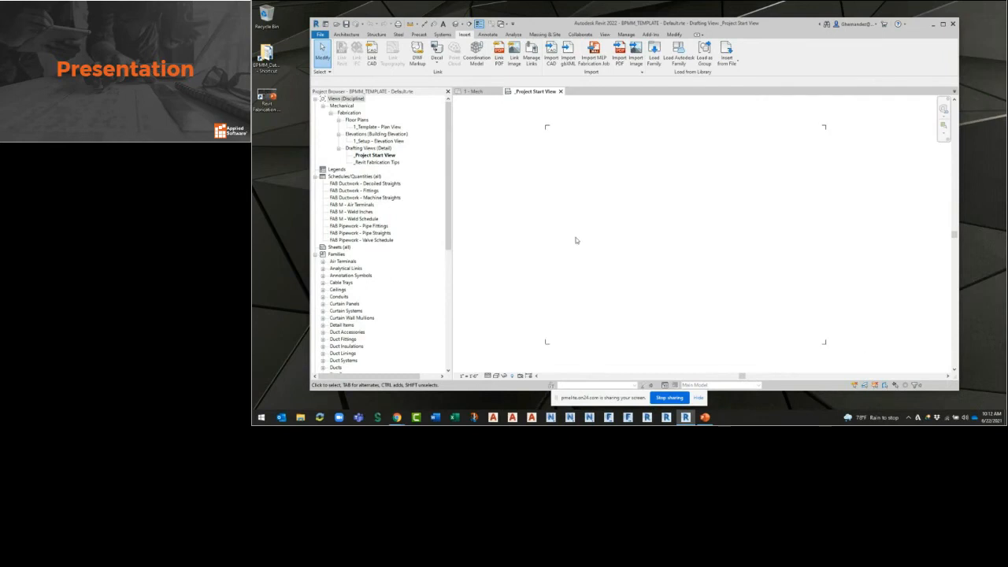
{"action": "left_click", "coordinate": [364, 184]}
{"action": "left_click", "coordinate": [361, 233], "text": "shift"}
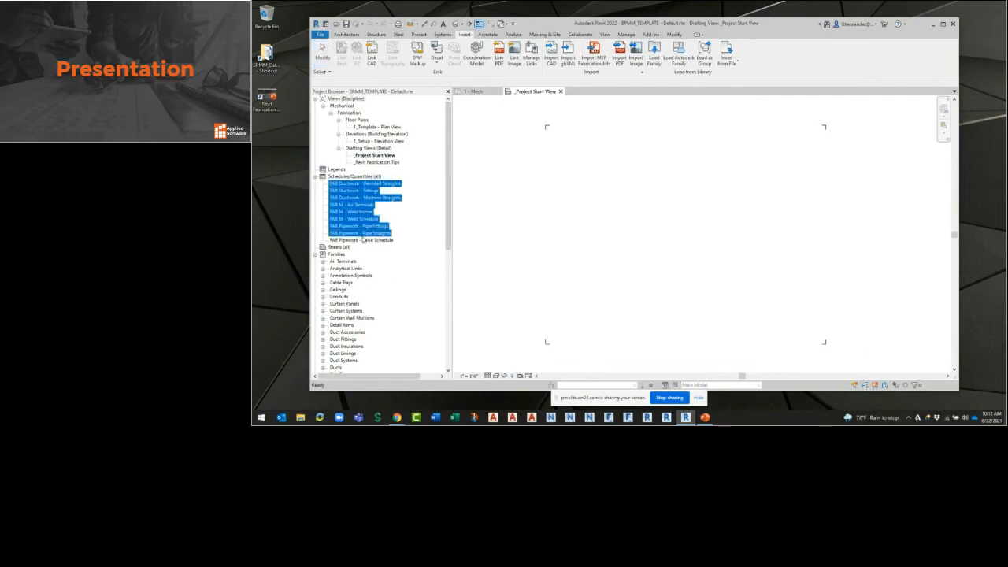
{"action": "left_click", "coordinate": [509, 193]}
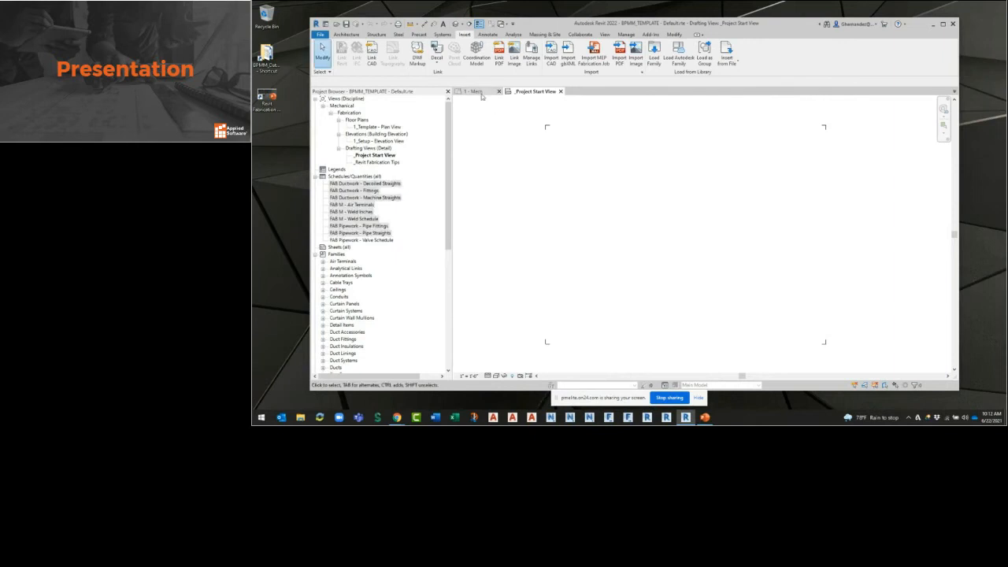
- Examine the template's view filters, including the Pipe - Heating Water Return rule and its available parameters, and exit without changes
{"action": "left_click", "coordinate": [605, 34]}
{"action": "left_click", "coordinate": [391, 55]}
{"action": "scroll", "coordinate": [484, 228], "scroll_direction": "down", "scroll_amount": 4}
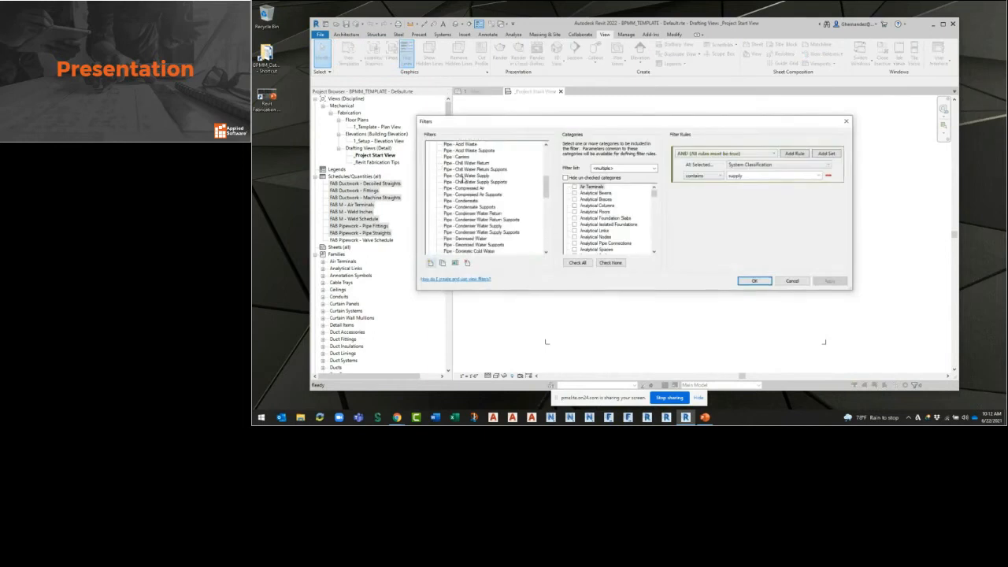
{"action": "left_click", "coordinate": [483, 201]}
{"action": "left_click", "coordinate": [479, 238]}
{"action": "scroll", "coordinate": [478, 238], "scroll_direction": "down", "scroll_amount": 4}
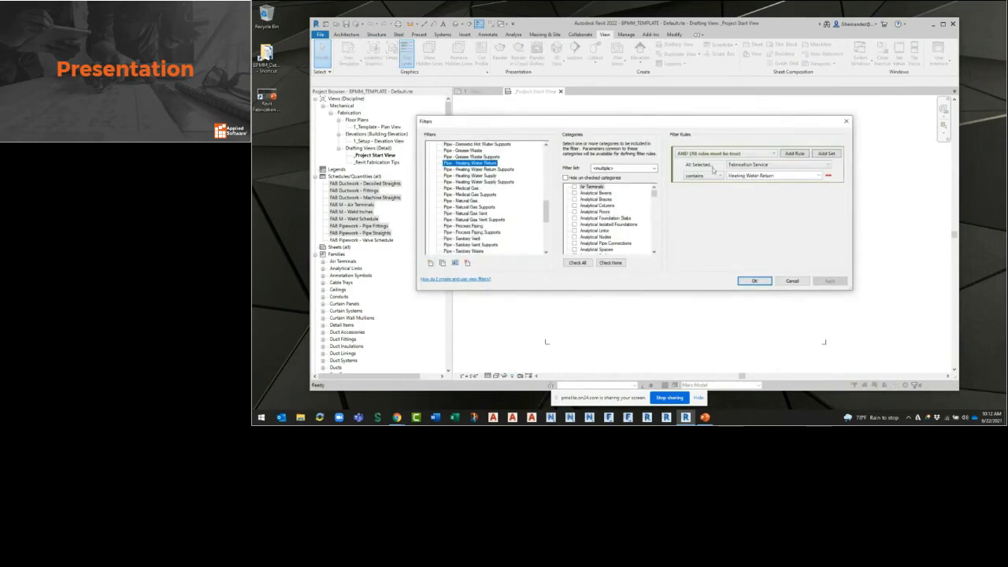
{"action": "left_click", "coordinate": [766, 165]}
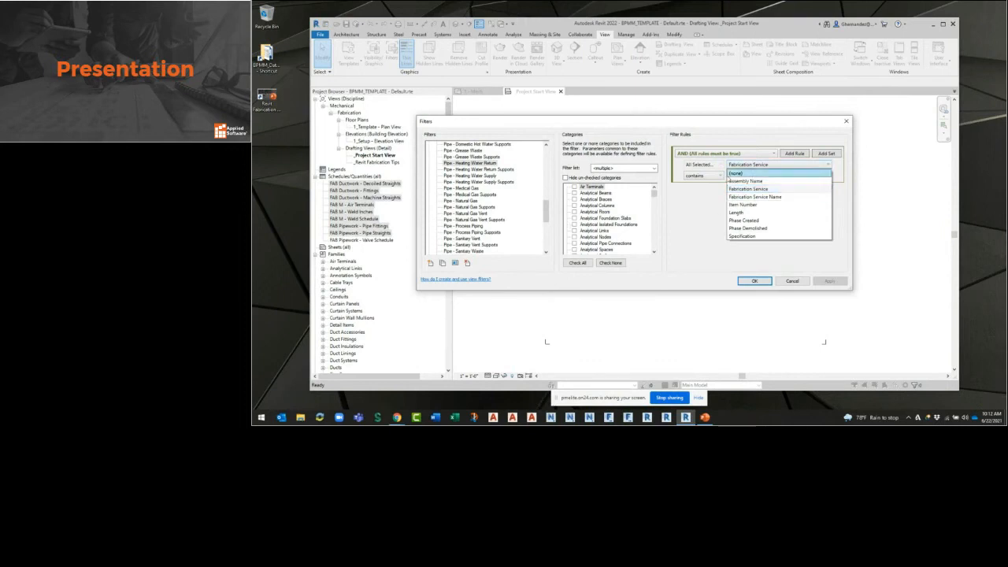
{"action": "left_click", "coordinate": [660, 131]}
{"action": "scroll", "coordinate": [473, 220], "scroll_direction": "down", "scroll_amount": 1}
{"action": "scroll", "coordinate": [472, 222], "scroll_direction": "down", "scroll_amount": 3}
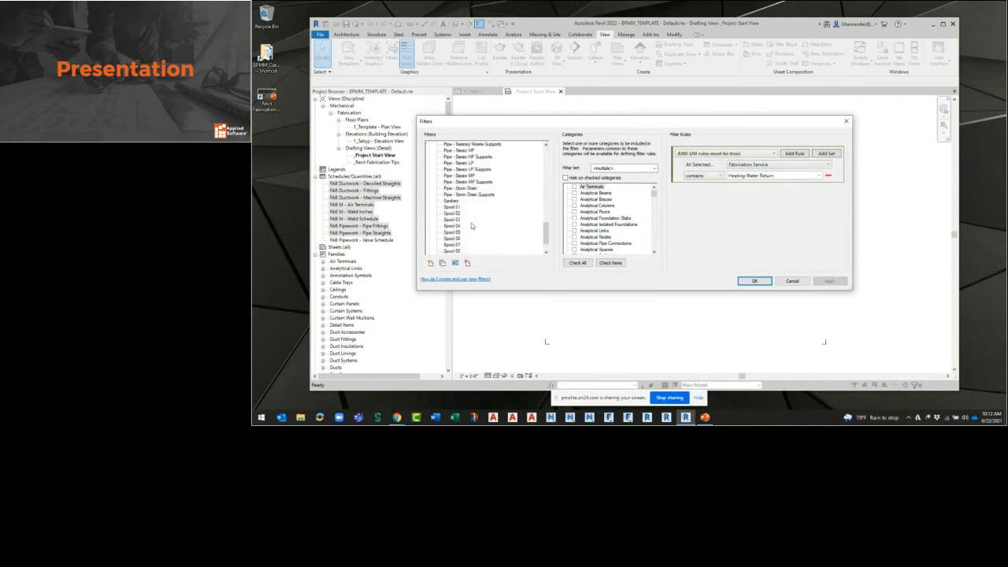
{"action": "scroll", "coordinate": [472, 226], "scroll_direction": "up", "scroll_amount": 10}
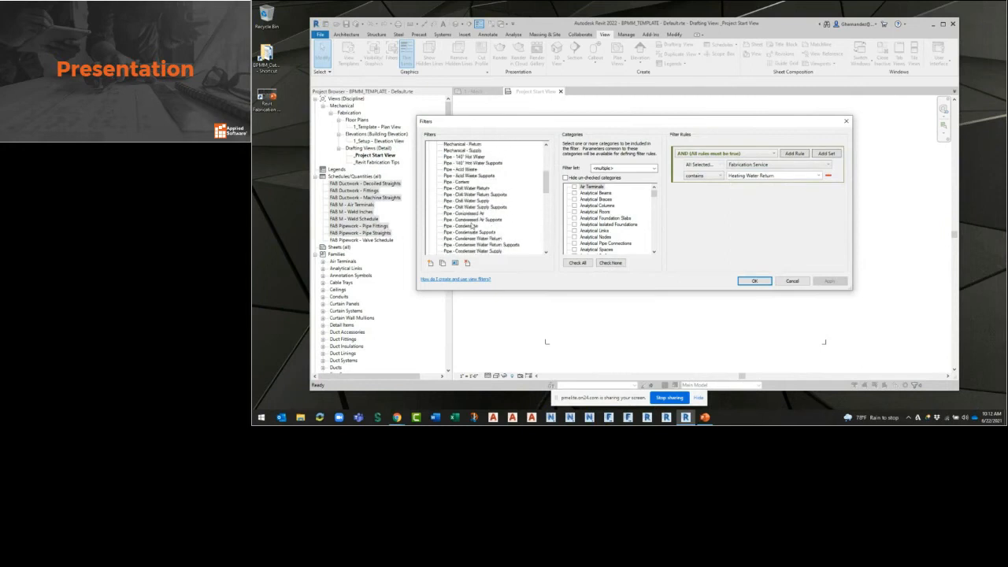
{"action": "scroll", "coordinate": [471, 226], "scroll_direction": "up", "scroll_amount": 3}
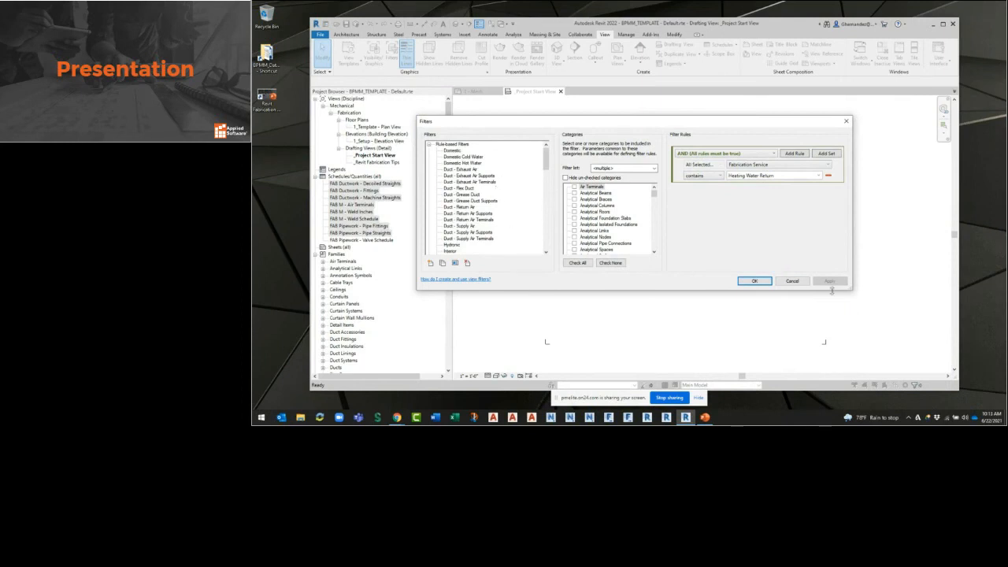
{"action": "left_click", "coordinate": [792, 282]}
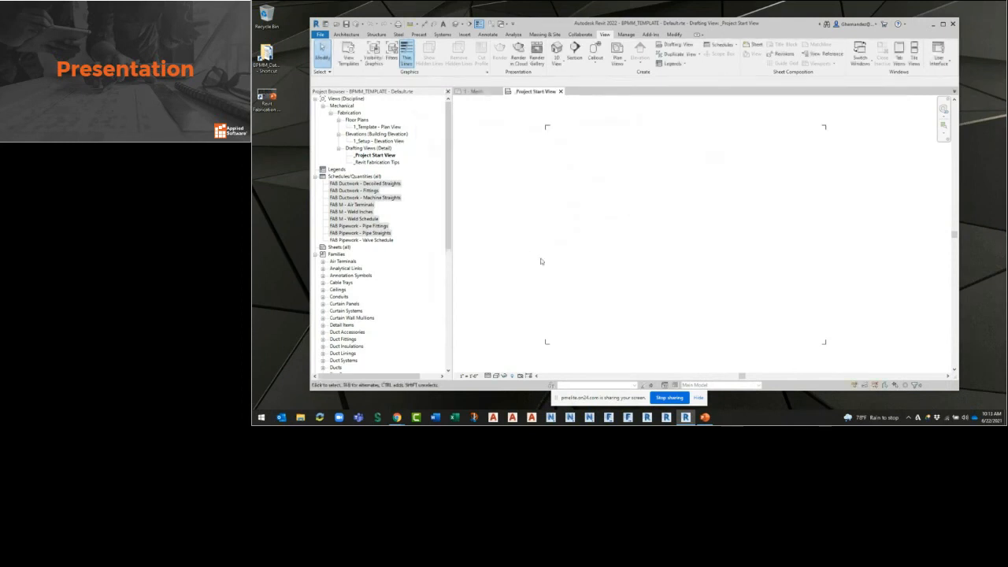
- Look over the individual FAB schedules and check the actions available for FAB Ductwork - Decoiled Straights
{"action": "left_click", "coordinate": [376, 185]}
{"action": "left_click", "coordinate": [352, 206]}
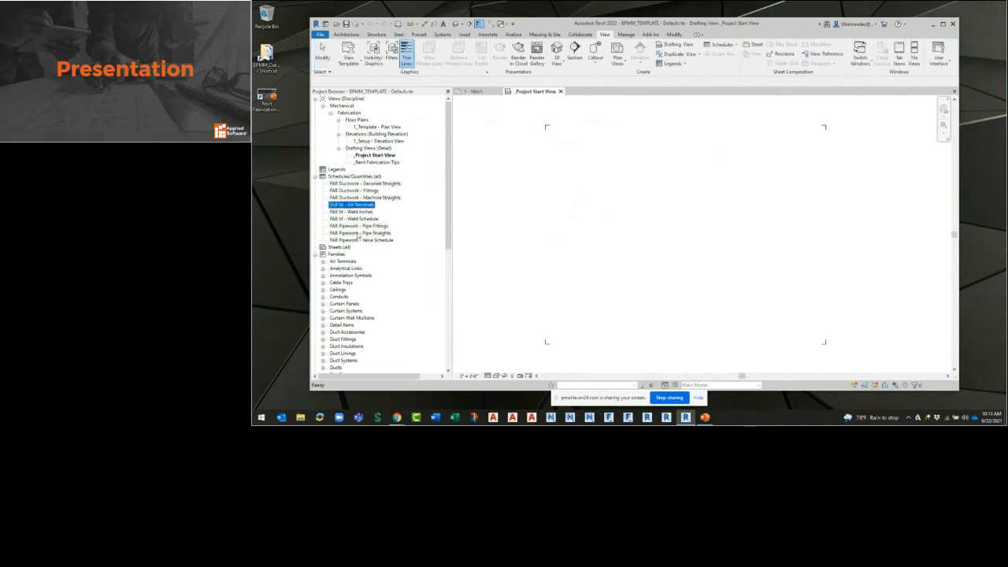
{"action": "left_click", "coordinate": [361, 240]}
{"action": "left_click", "coordinate": [364, 190]}
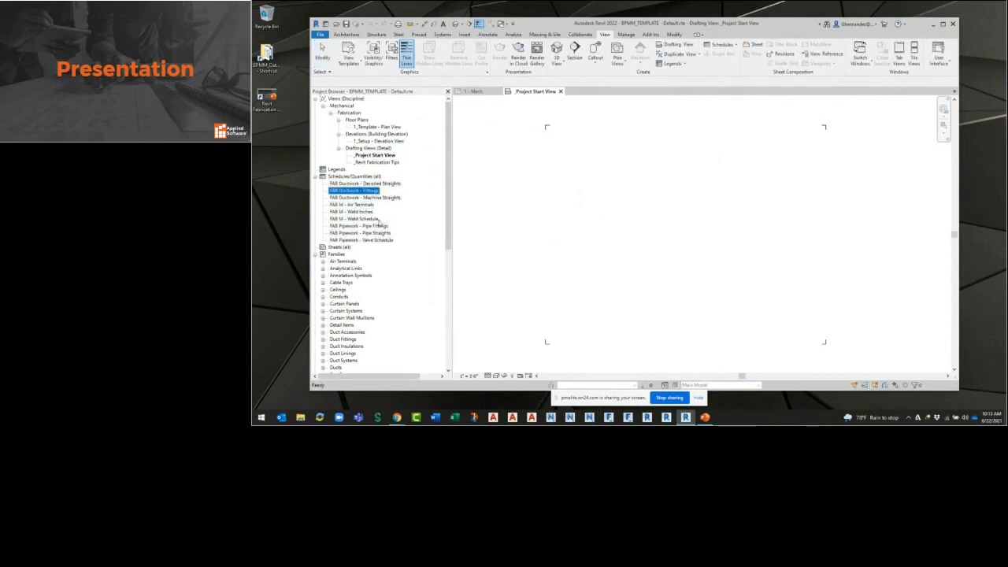
{"action": "right_click", "coordinate": [381, 184]}
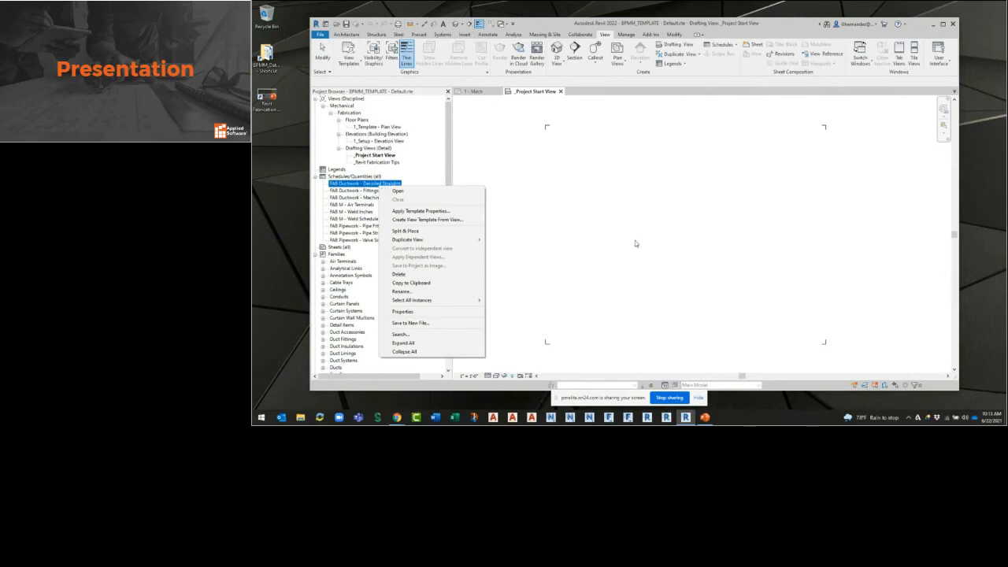
- Check the Schedules/Quantities category in the BPMM - FAB MODEL project and return to the template's _Project Start View
{"action": "left_click", "coordinate": [475, 91]}
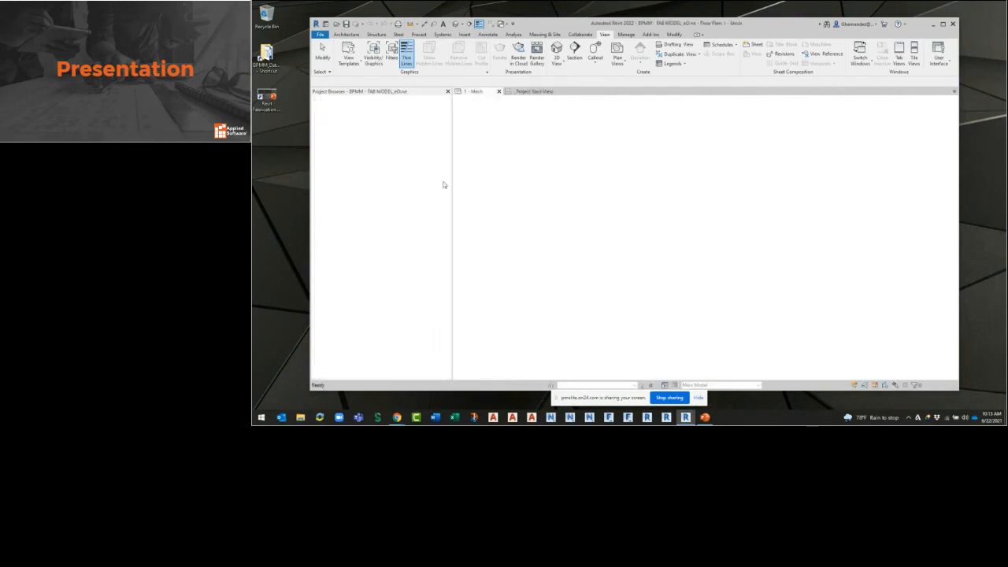
{"action": "left_click", "coordinate": [356, 305]}
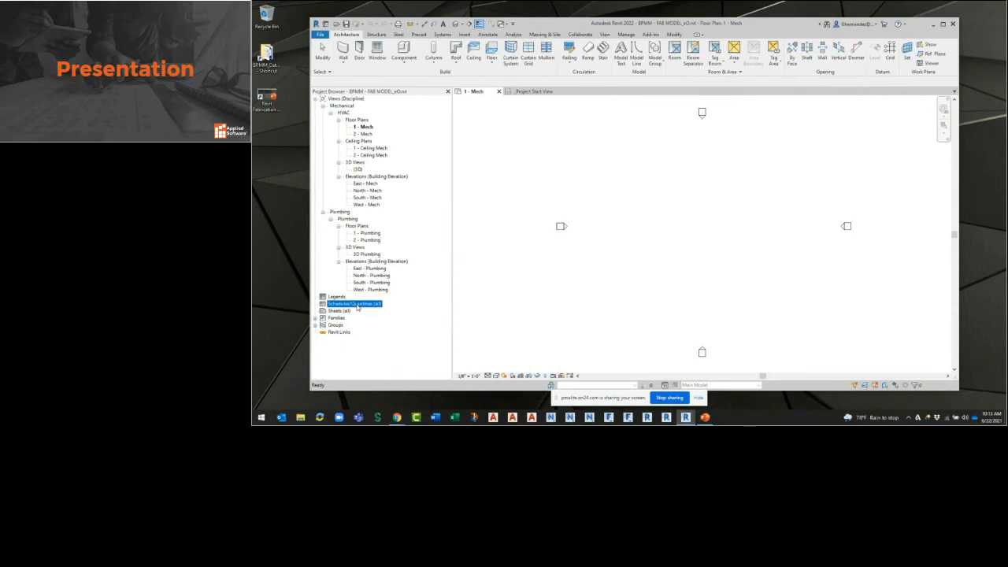
{"action": "key", "text": "ctrl"}
{"action": "left_click", "coordinate": [545, 92]}
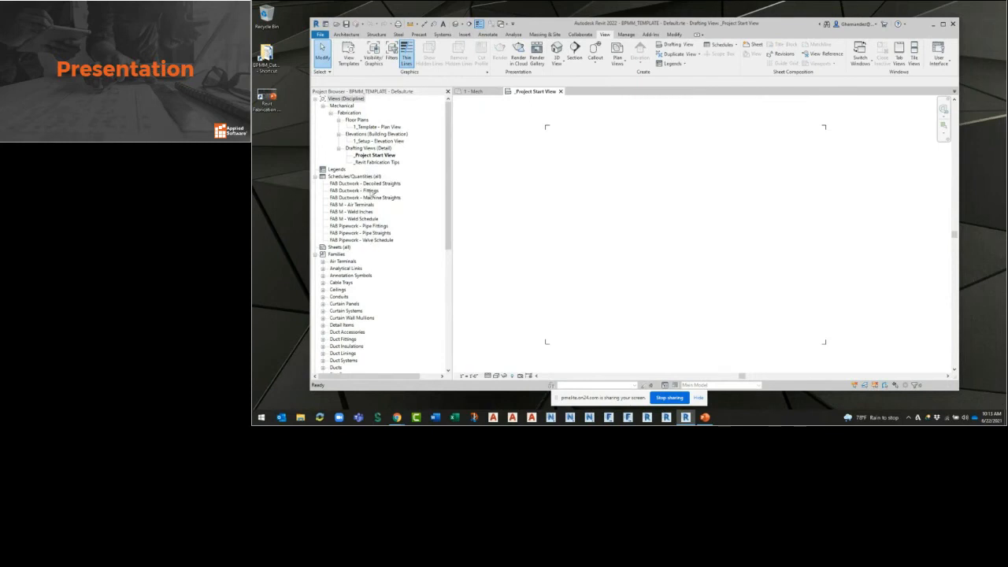
- Try to save the template's FAB Ductwork - Fittings schedule to a new file
{"action": "right_click", "coordinate": [363, 191]}
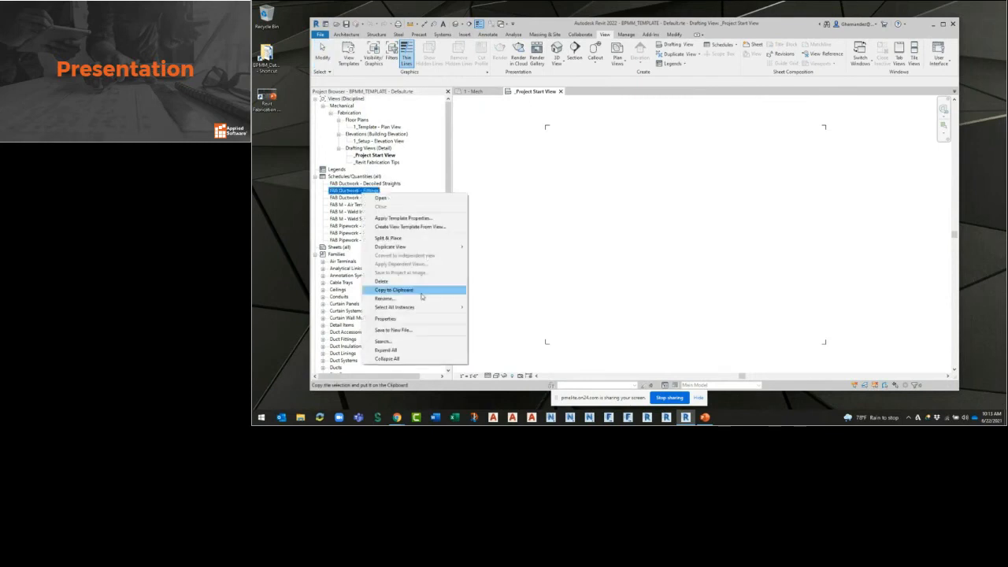
{"action": "left_click", "coordinate": [418, 334]}
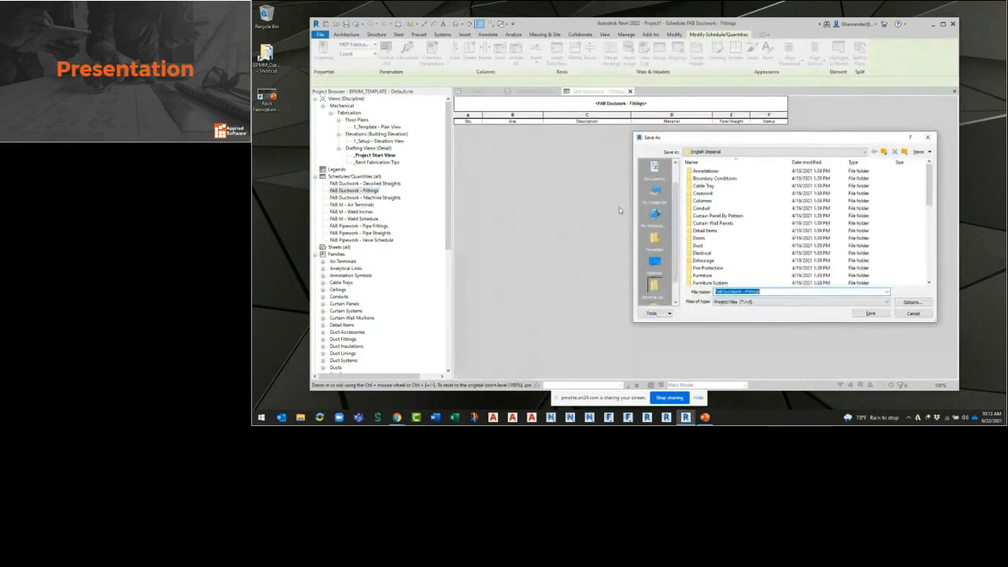
{"action": "left_click", "coordinate": [870, 314]}
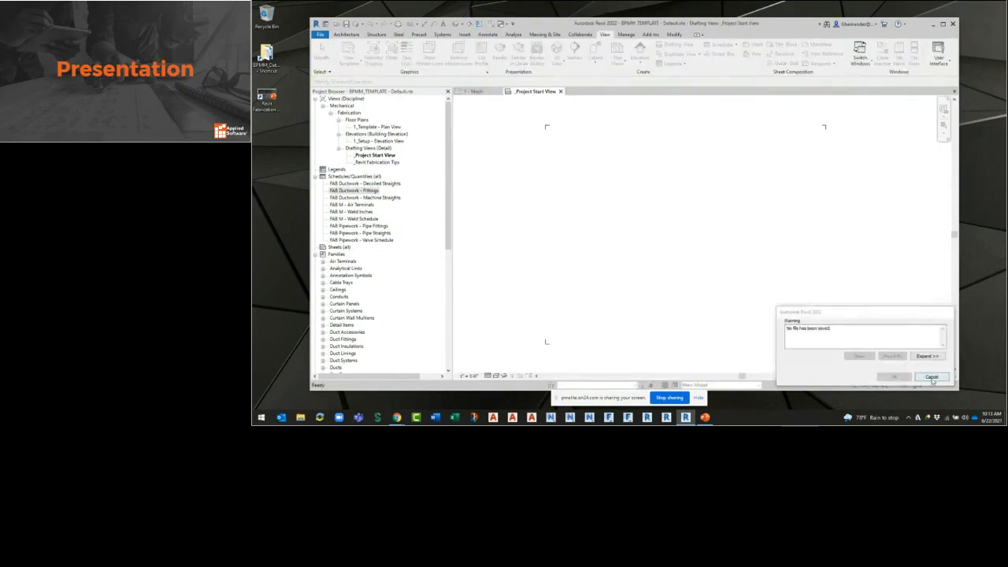
{"action": "left_click", "coordinate": [932, 376]}
- Create a view template named DUCT FITTINGS from the FAB Ductwork - Fittings schedule and look over the schedule view templates
{"action": "left_click", "coordinate": [365, 187]}
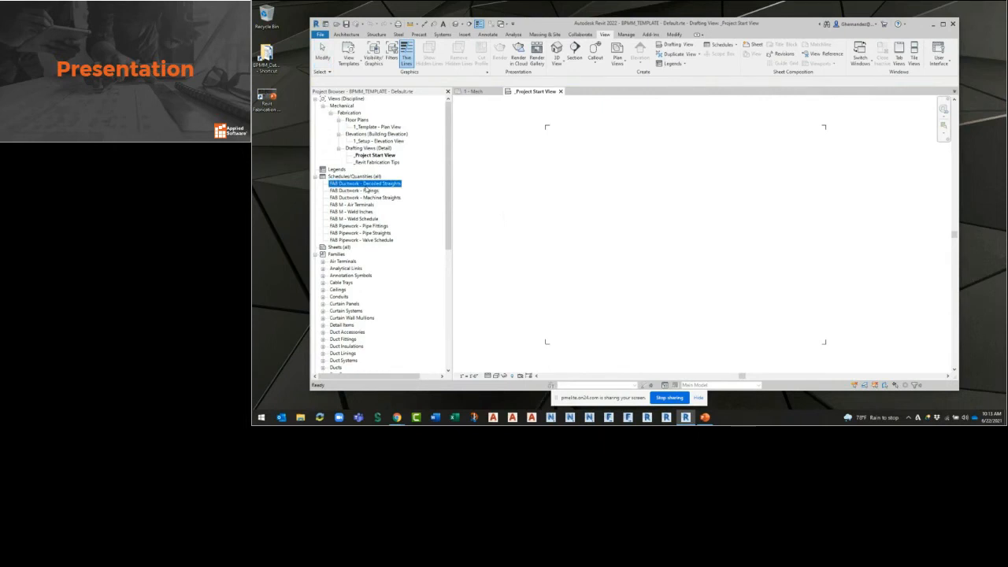
{"action": "right_click", "coordinate": [366, 186]}
{"action": "left_click", "coordinate": [357, 187]}
{"action": "left_click", "coordinate": [363, 191]}
{"action": "right_click", "coordinate": [364, 193]}
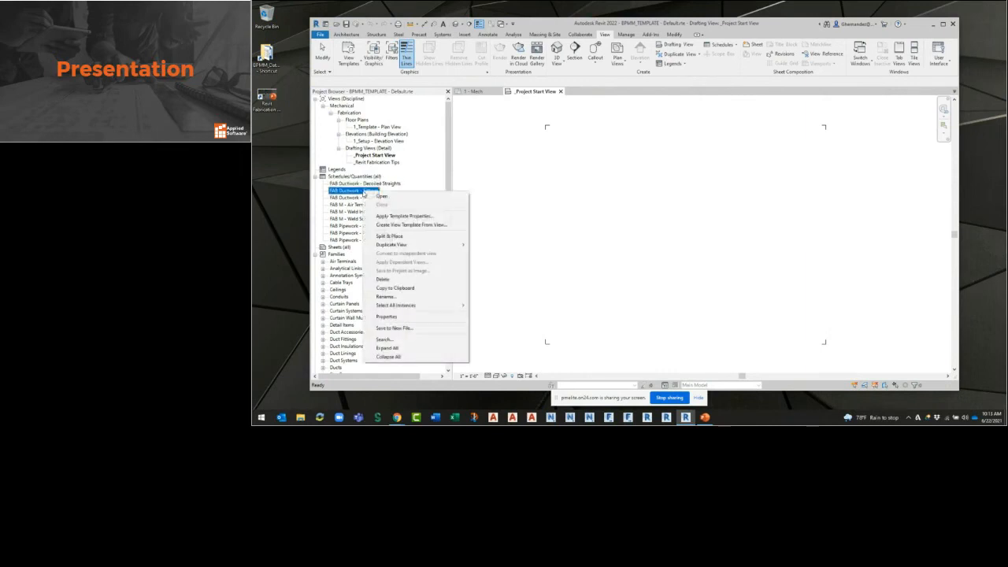
{"action": "left_click", "coordinate": [425, 226]}
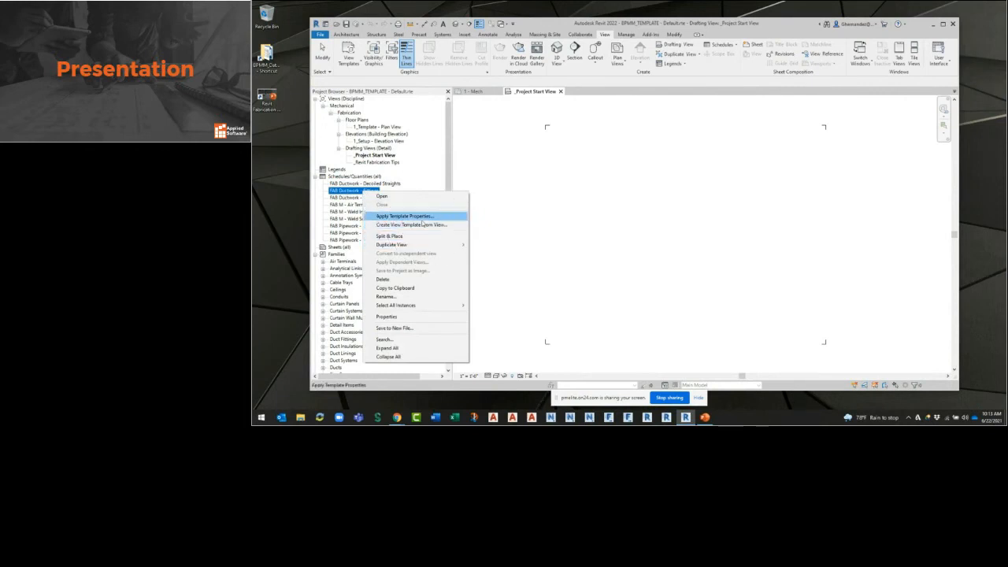
{"action": "left_click", "coordinate": [642, 200]}
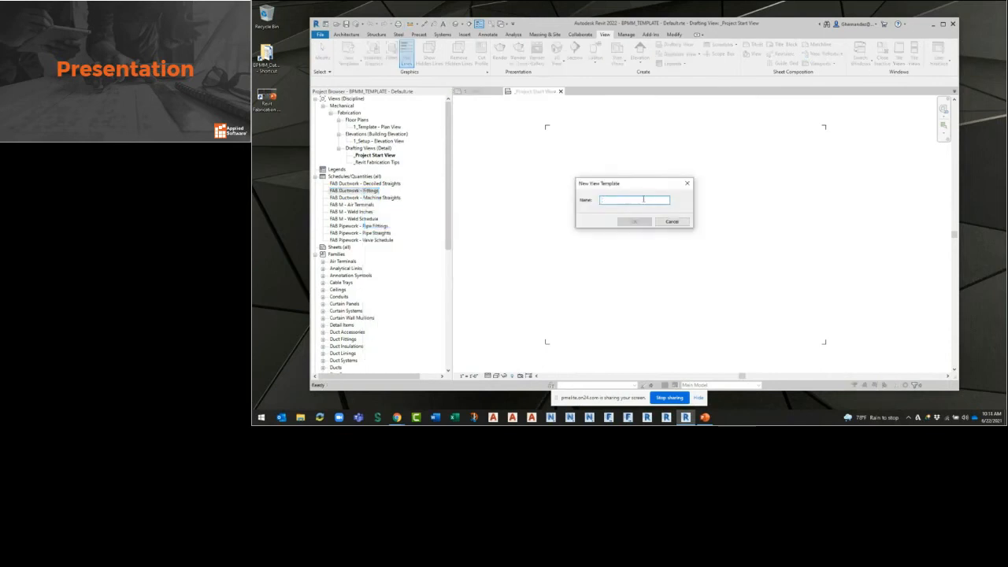
{"action": "type", "text": "ducT FITTINGS"}
{"action": "key", "text": "Return"}
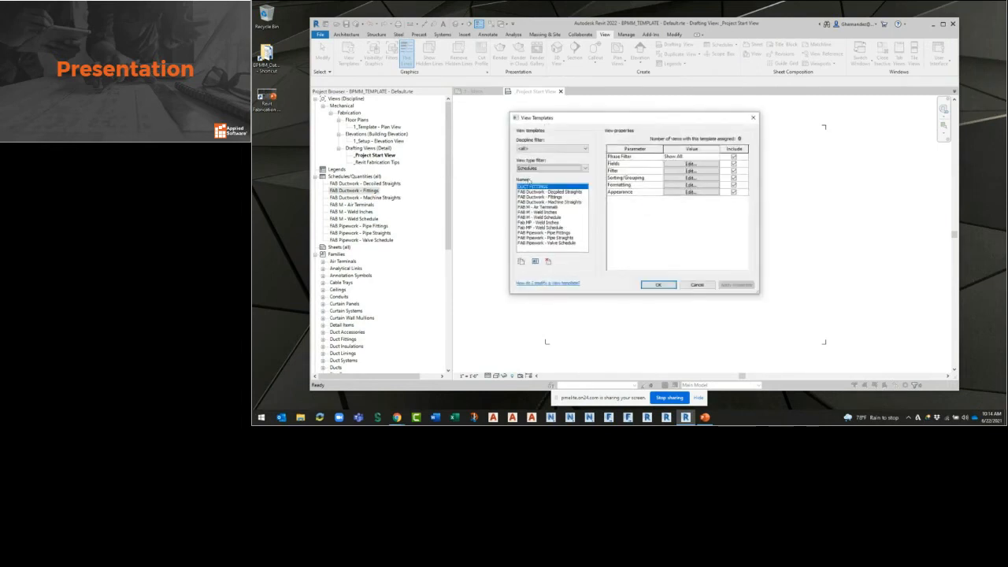
{"action": "left_click_drag", "start_coordinate": [761, 295], "coordinate": [825, 310]}
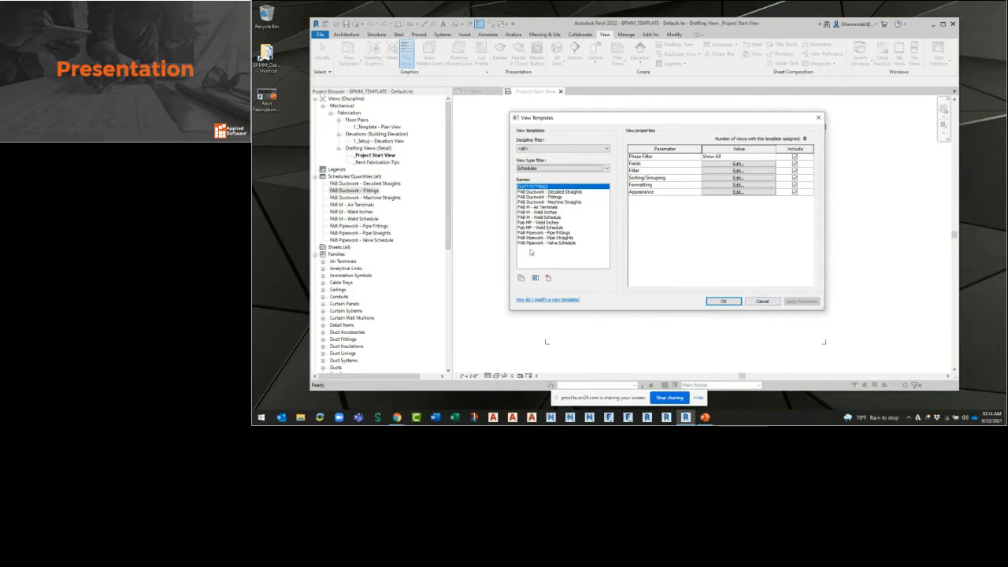
{"action": "left_click", "coordinate": [761, 302]}
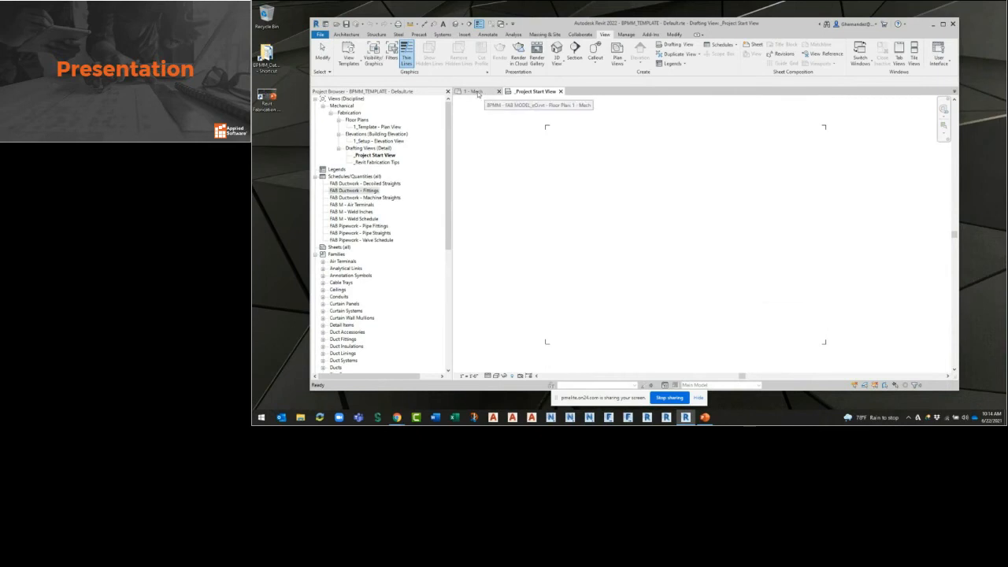
- Set up Transfer Project Standards in the fabrication model to copy from BPMM_TEMPLATE - Default, with every item deselected
{"action": "left_click", "coordinate": [476, 92]}
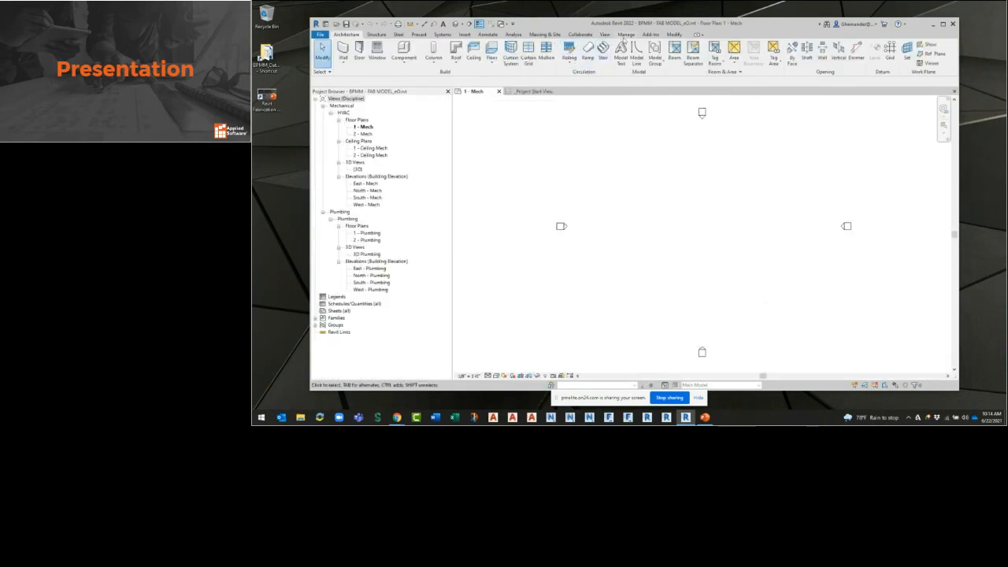
{"action": "left_click", "coordinate": [627, 35]}
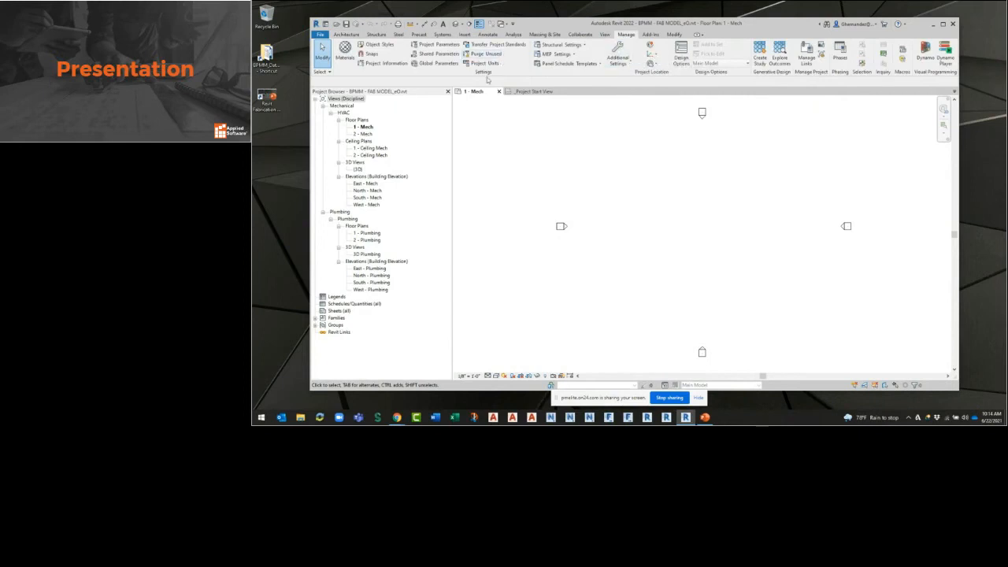
{"action": "left_click", "coordinate": [497, 45]}
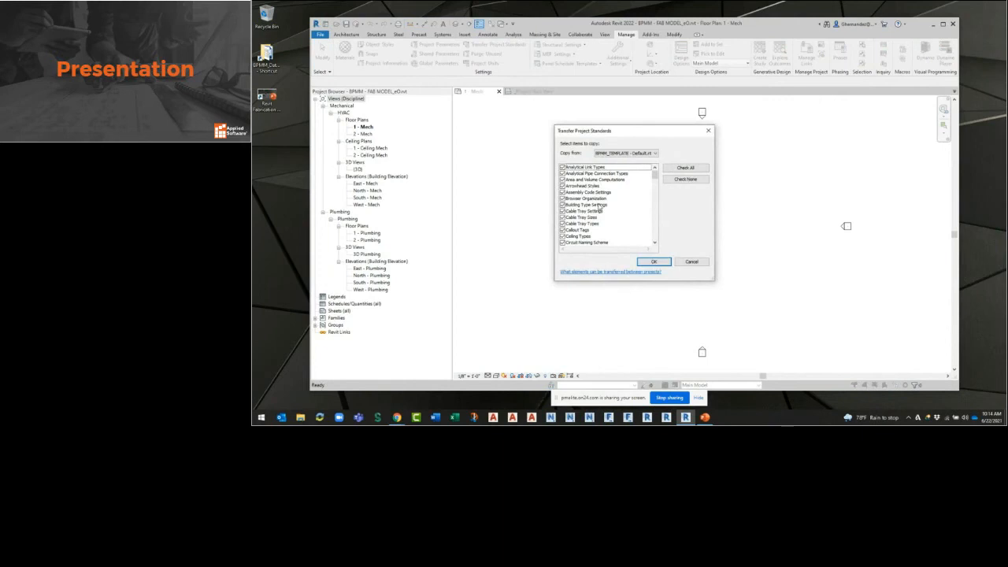
{"action": "left_click", "coordinate": [611, 154]}
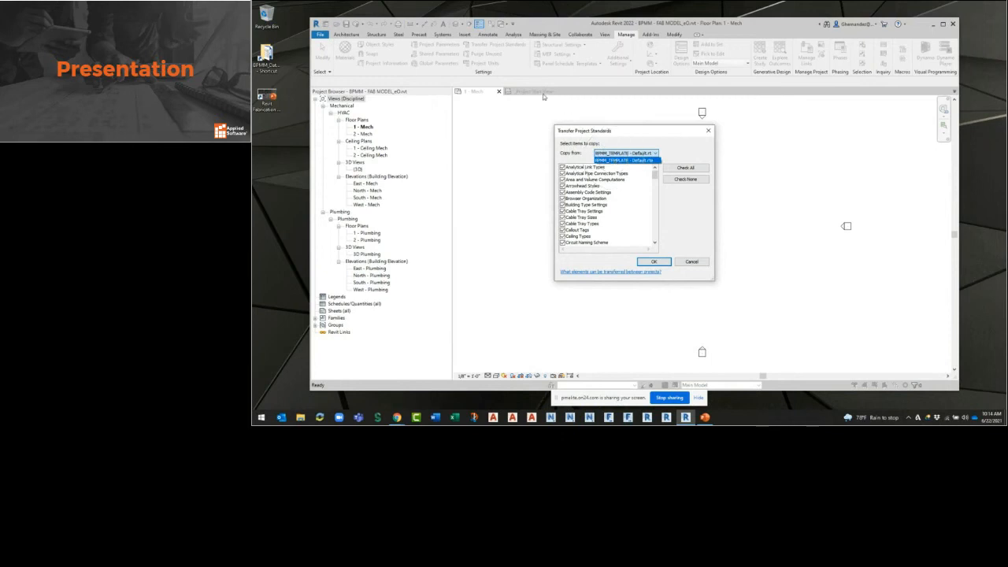
{"action": "left_click", "coordinate": [620, 160]}
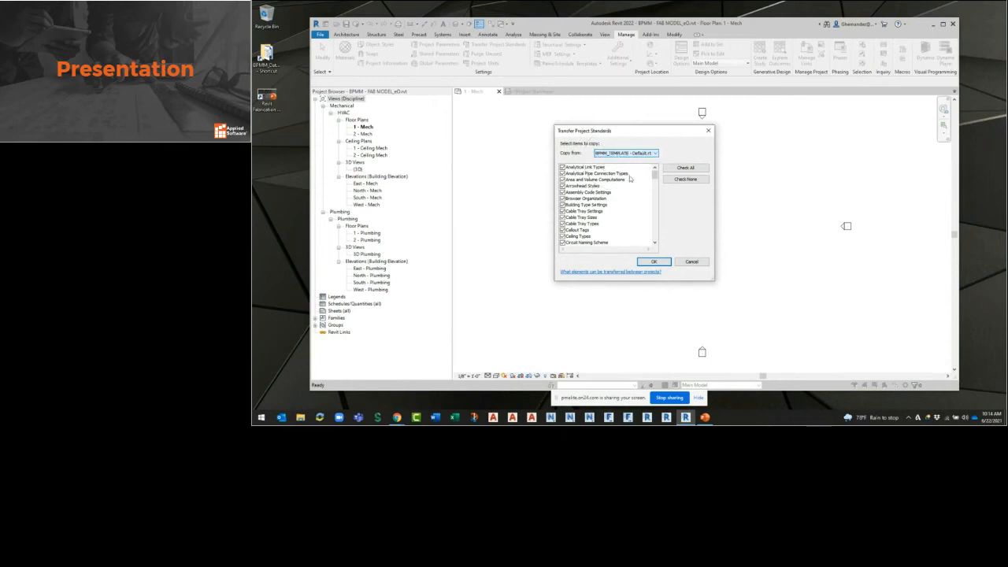
{"action": "left_click", "coordinate": [692, 180]}
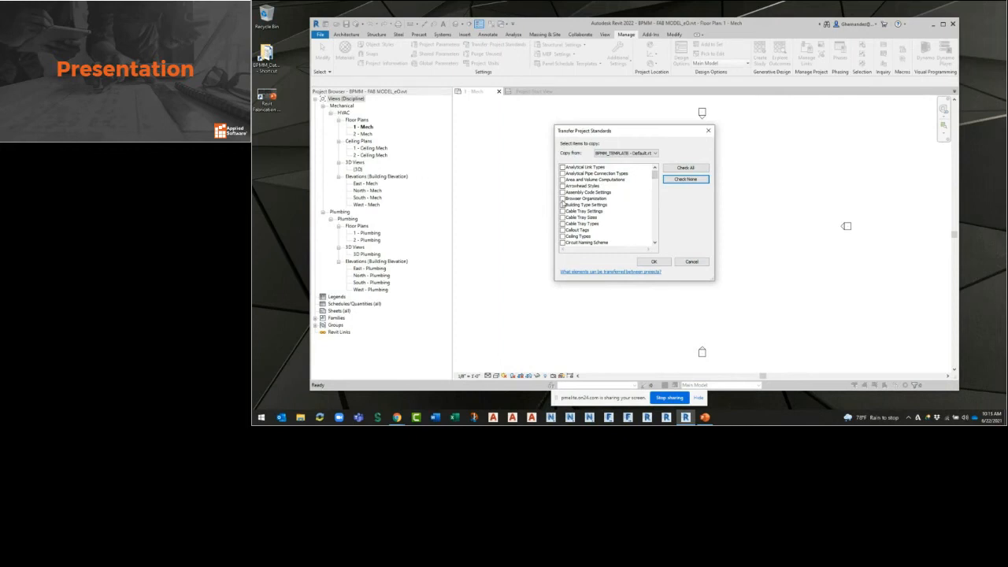
- Include Browser Organization and Project Parameters among the standards to transfer
{"action": "left_click", "coordinate": [563, 201]}
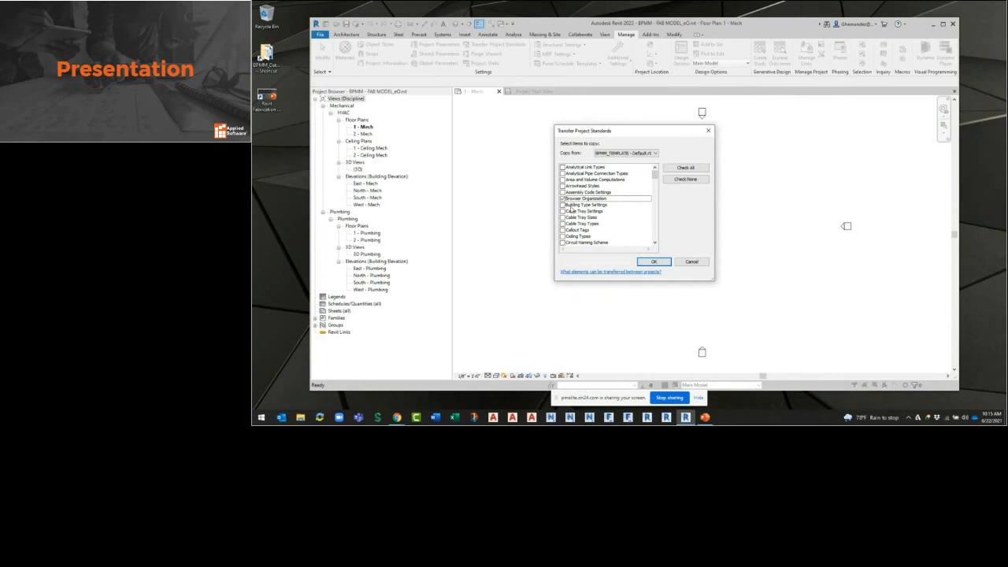
{"action": "scroll", "coordinate": [584, 245], "scroll_direction": "down", "scroll_amount": 5}
{"action": "scroll", "coordinate": [584, 228], "scroll_direction": "down", "scroll_amount": 2}
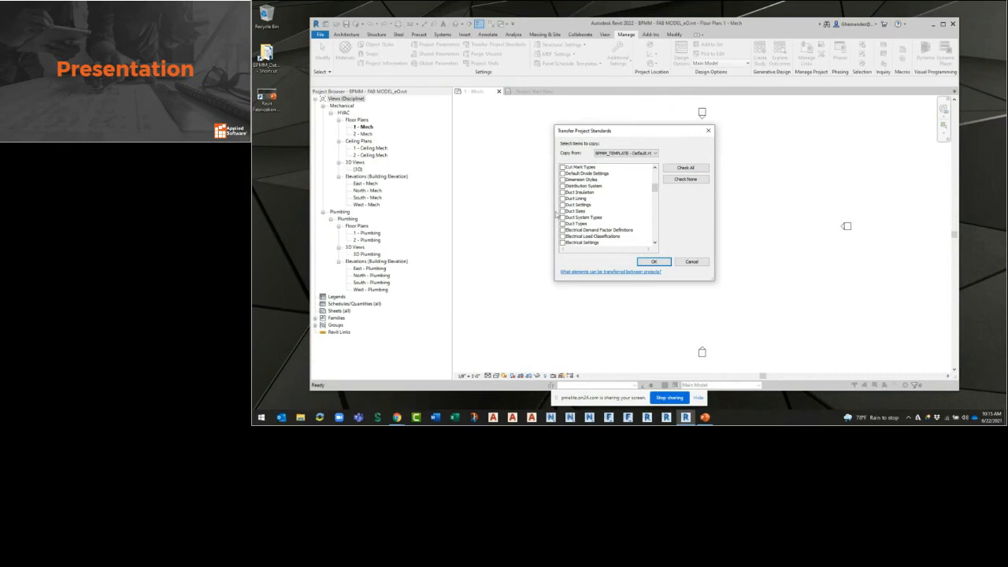
{"action": "scroll", "coordinate": [564, 217], "scroll_direction": "down", "scroll_amount": 2}
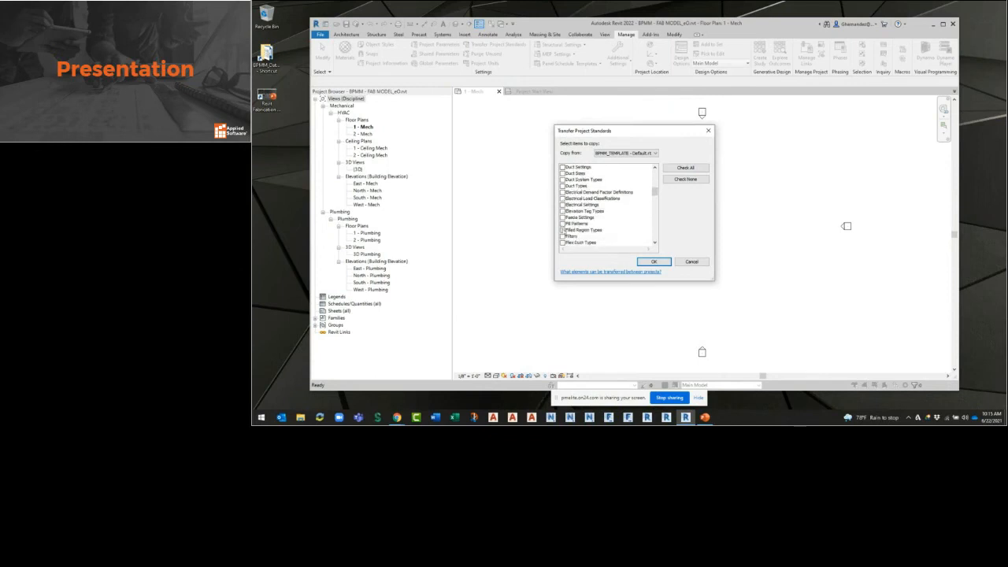
{"action": "scroll", "coordinate": [605, 225], "scroll_direction": "down", "scroll_amount": 4}
{"action": "scroll", "coordinate": [605, 225], "scroll_direction": "down", "scroll_amount": 8}
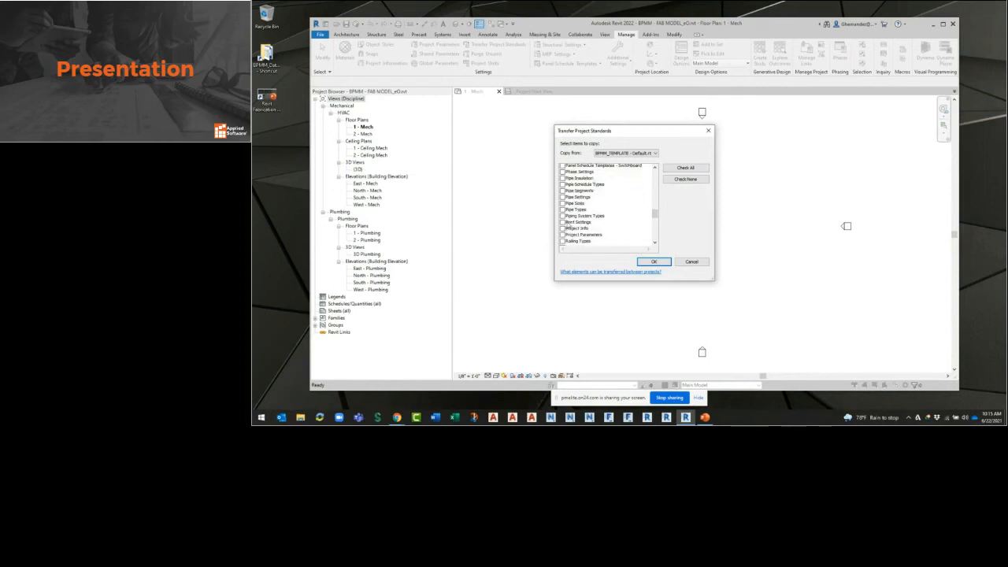
{"action": "scroll", "coordinate": [566, 223], "scroll_direction": "down", "scroll_amount": 2}
{"action": "scroll", "coordinate": [566, 227], "scroll_direction": "down", "scroll_amount": 1}
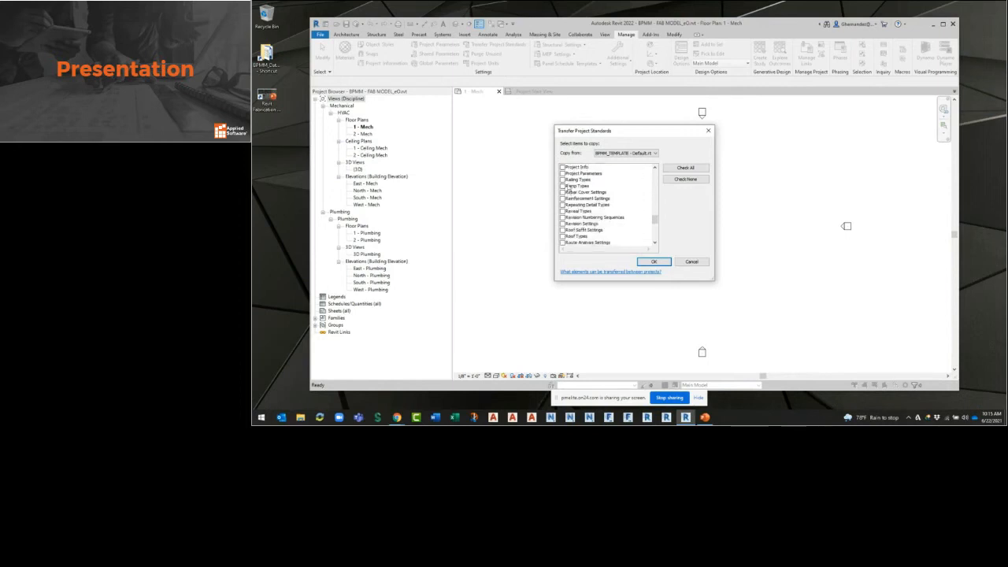
{"action": "scroll", "coordinate": [566, 193], "scroll_direction": "down", "scroll_amount": 1}
{"action": "left_click", "coordinate": [562, 192]}
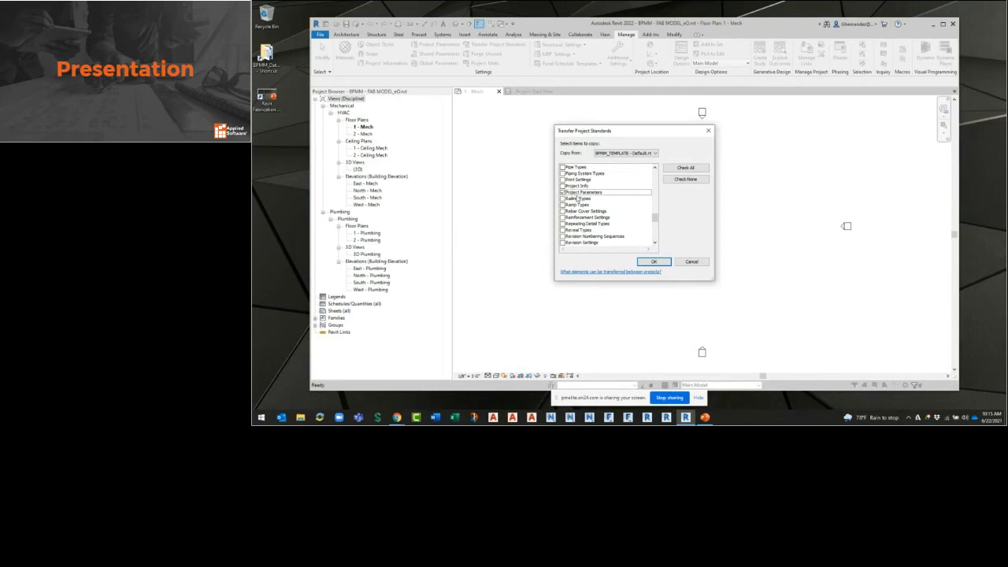
- Include View Templates as well and transfer the chosen project standards into the model
{"action": "scroll", "coordinate": [558, 235], "scroll_direction": "down", "scroll_amount": 10}
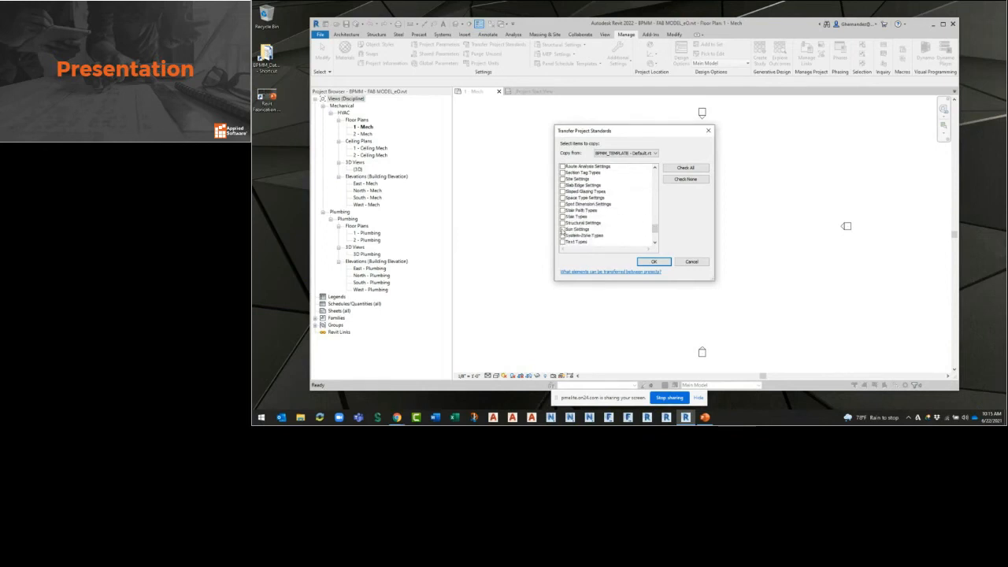
{"action": "scroll", "coordinate": [563, 245], "scroll_direction": "down", "scroll_amount": 1}
{"action": "left_click", "coordinate": [563, 211]}
{"action": "left_click", "coordinate": [563, 205]}
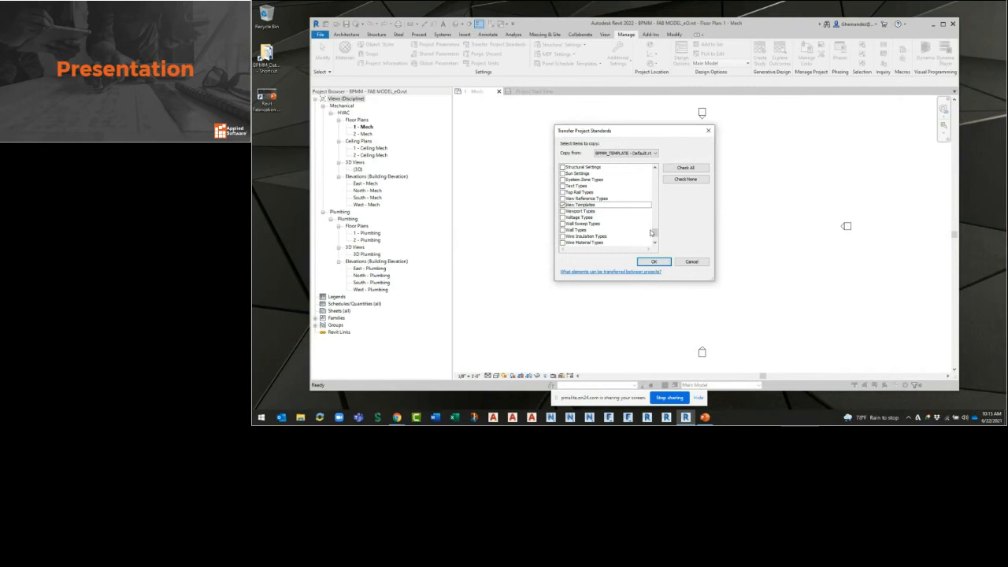
{"action": "scroll", "coordinate": [600, 211], "scroll_direction": "up", "scroll_amount": 6}
{"action": "scroll", "coordinate": [600, 211], "scroll_direction": "up", "scroll_amount": 4}
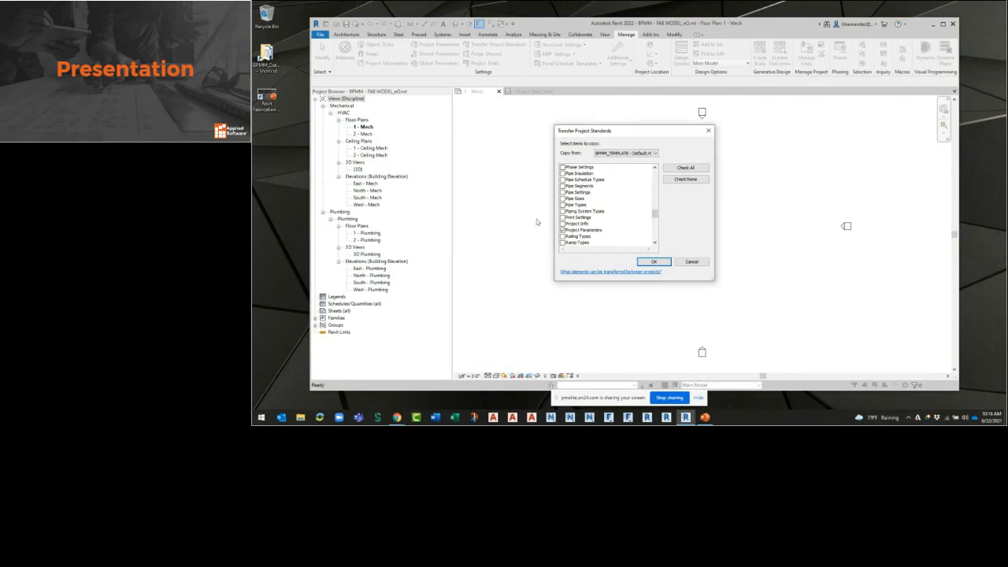
{"action": "left_click", "coordinate": [653, 262]}
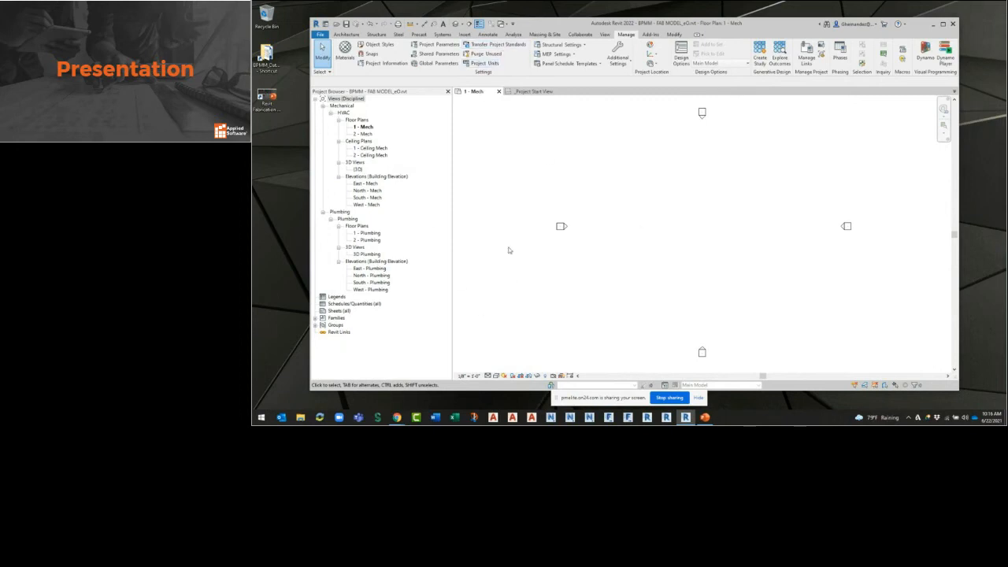
- Review the pipe filters in the fabrication model's filter list and exit without changes
{"action": "left_click", "coordinate": [605, 35]}
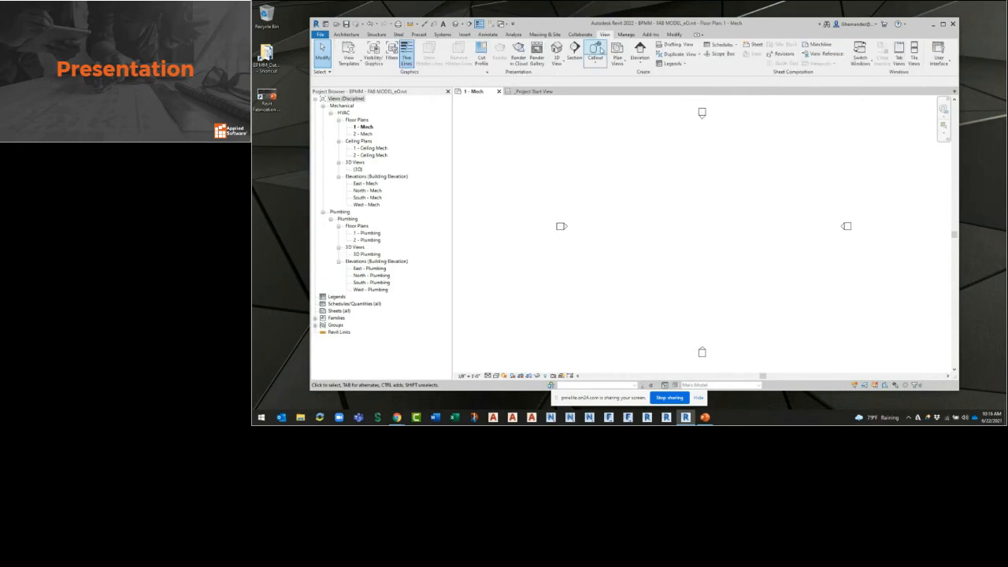
{"action": "left_click", "coordinate": [396, 62]}
{"action": "scroll", "coordinate": [512, 193], "scroll_direction": "down", "scroll_amount": 5}
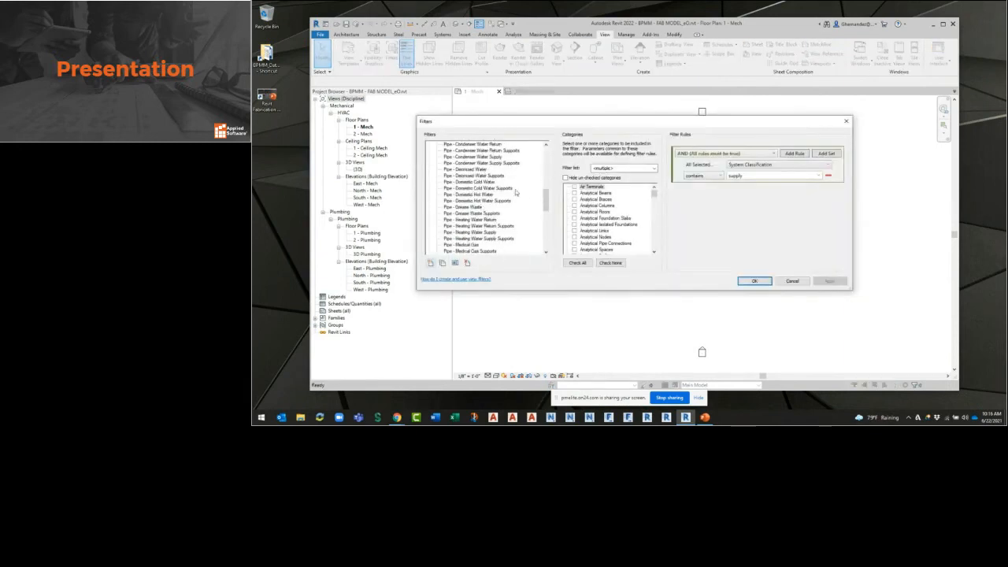
{"action": "key", "text": "Escape"}
- Review the DUCT FITTINGS view template in the model, limit the view templates to schedules, and exit without changes
{"action": "left_click", "coordinate": [349, 61]}
{"action": "left_click", "coordinate": [366, 110]}
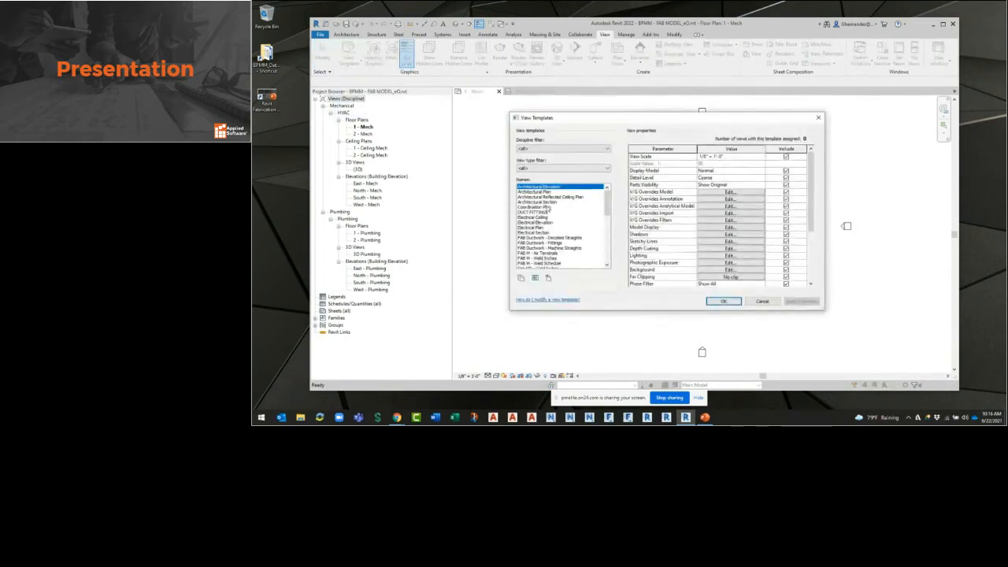
{"action": "left_click", "coordinate": [549, 211]}
{"action": "left_click", "coordinate": [579, 168]}
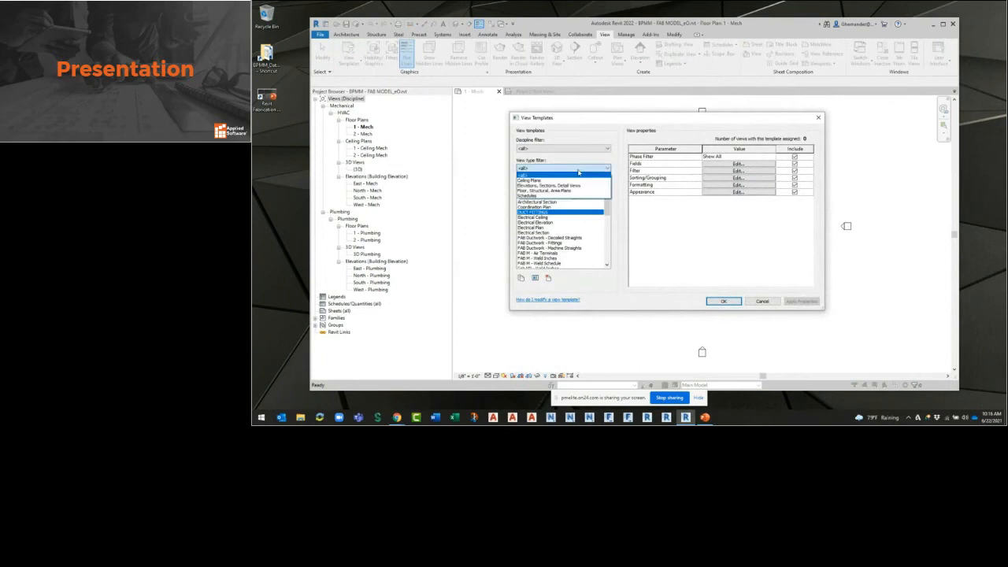
{"action": "left_click", "coordinate": [541, 195]}
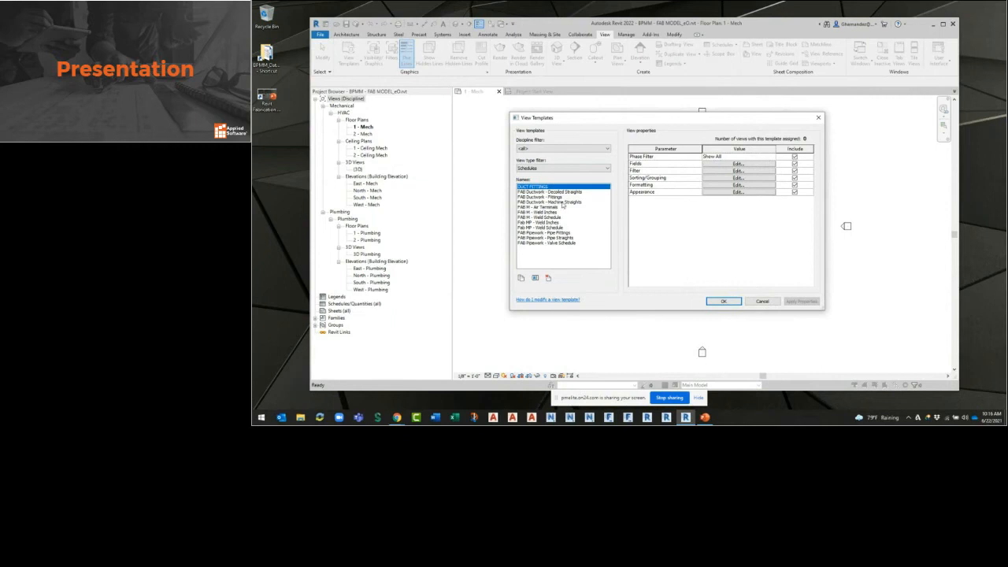
{"action": "left_click", "coordinate": [762, 300]}
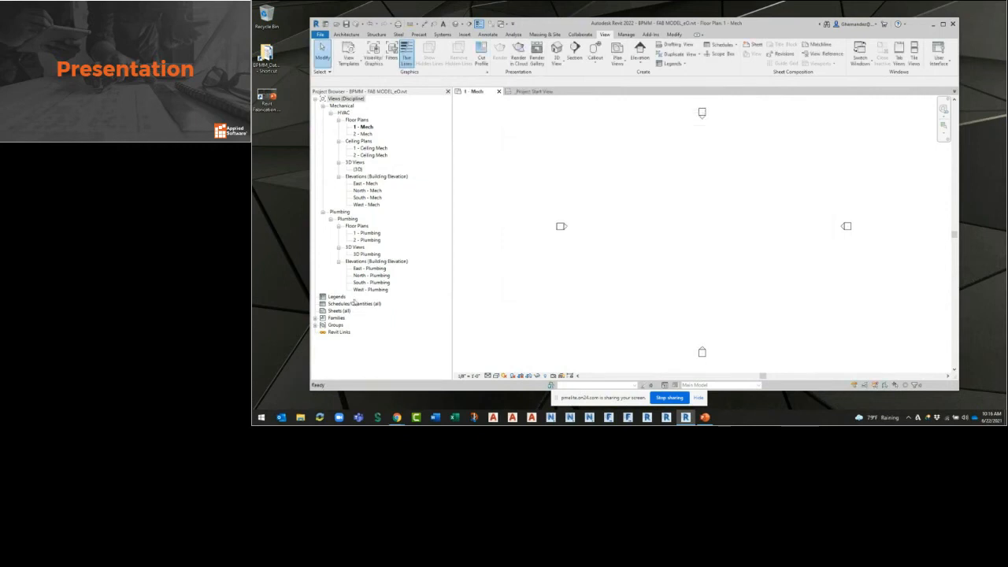
- Create an MEP Fabrication Ductwork schedule named MEP Fabrication Ductwork Fittings with Alias as its only field
{"action": "right_click", "coordinate": [357, 306]}
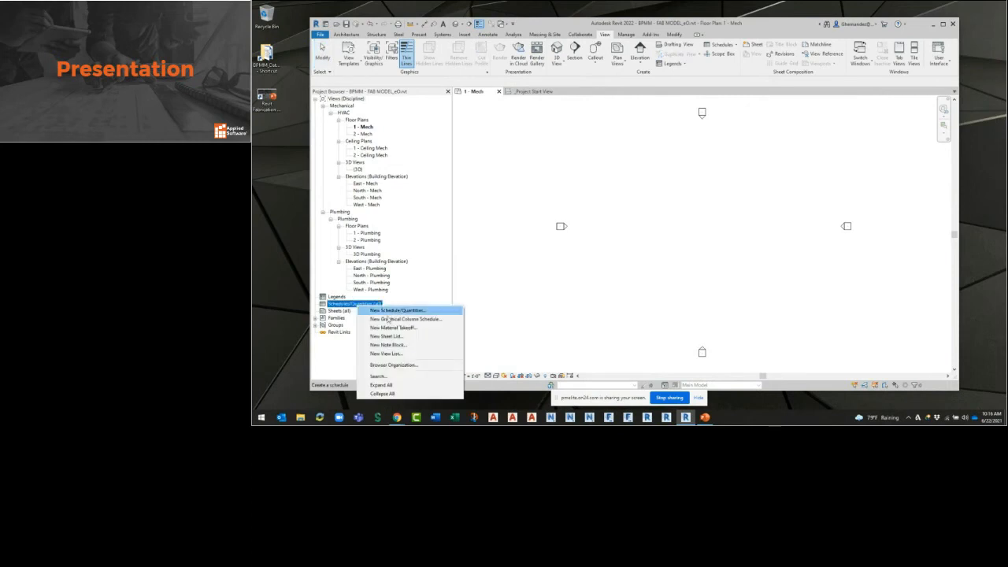
{"action": "left_click", "coordinate": [404, 312]}
{"action": "scroll", "coordinate": [592, 207], "scroll_direction": "up", "scroll_amount": 3}
{"action": "scroll", "coordinate": [592, 208], "scroll_direction": "down", "scroll_amount": 1}
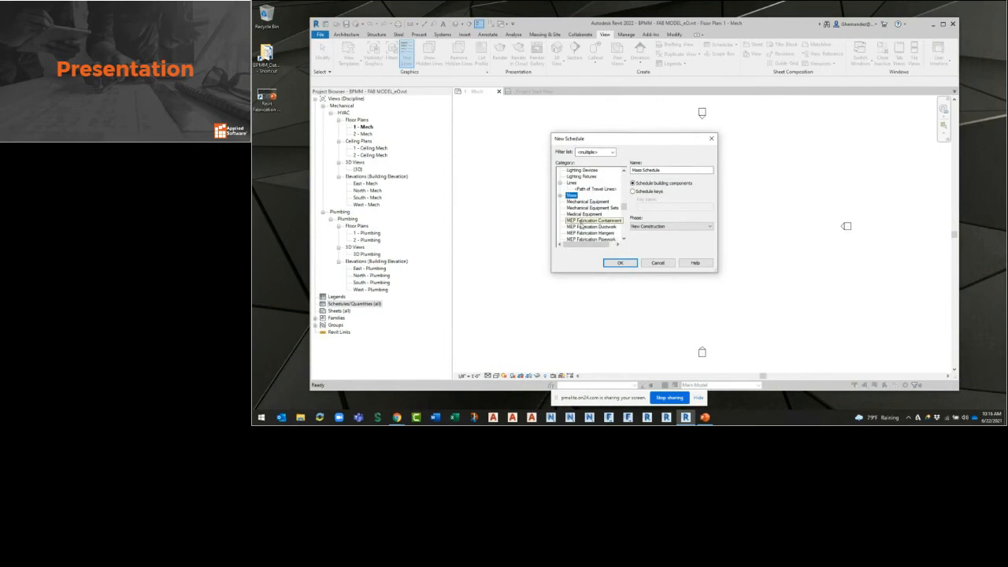
{"action": "scroll", "coordinate": [583, 216], "scroll_direction": "down", "scroll_amount": 1}
{"action": "left_click", "coordinate": [587, 208]}
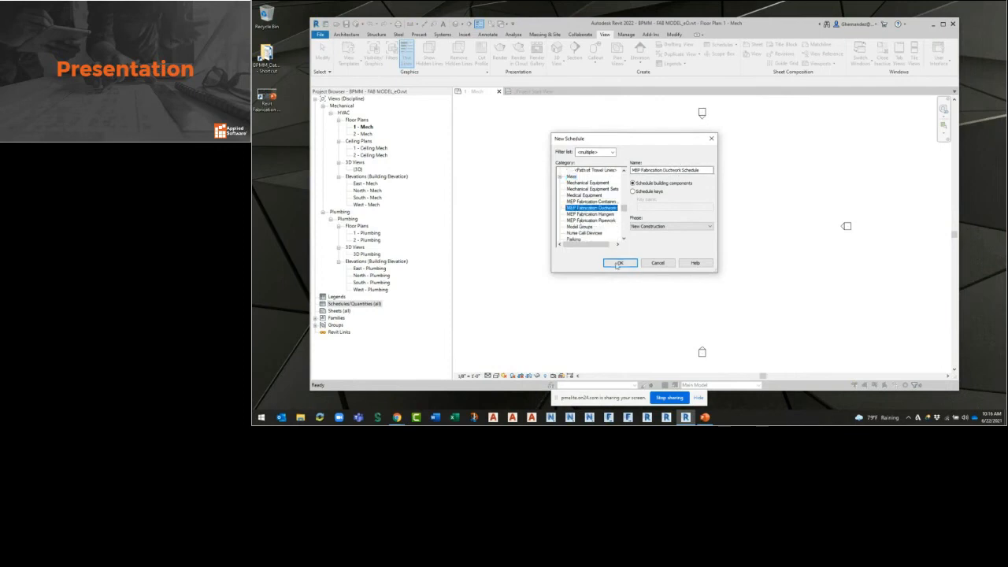
{"action": "double_click", "coordinate": [691, 171]}
{"action": "key", "text": "BackSpace"}
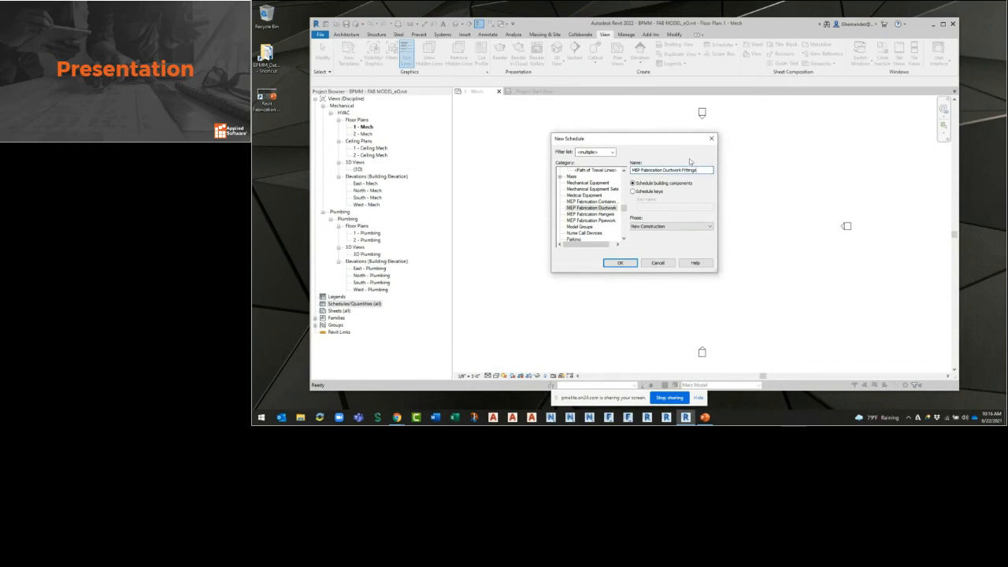
{"action": "left_click", "coordinate": [620, 263]}
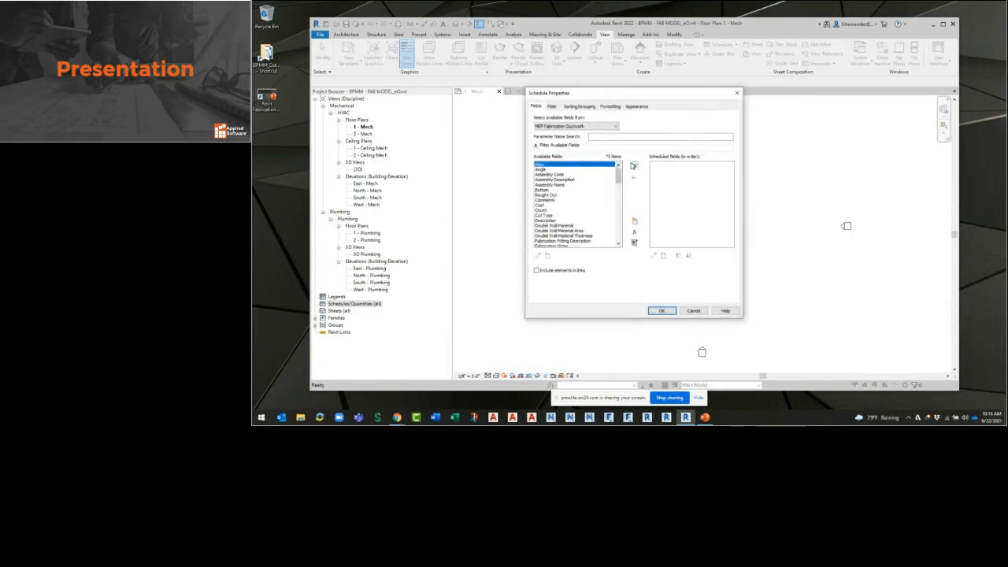
{"action": "left_click", "coordinate": [635, 165]}
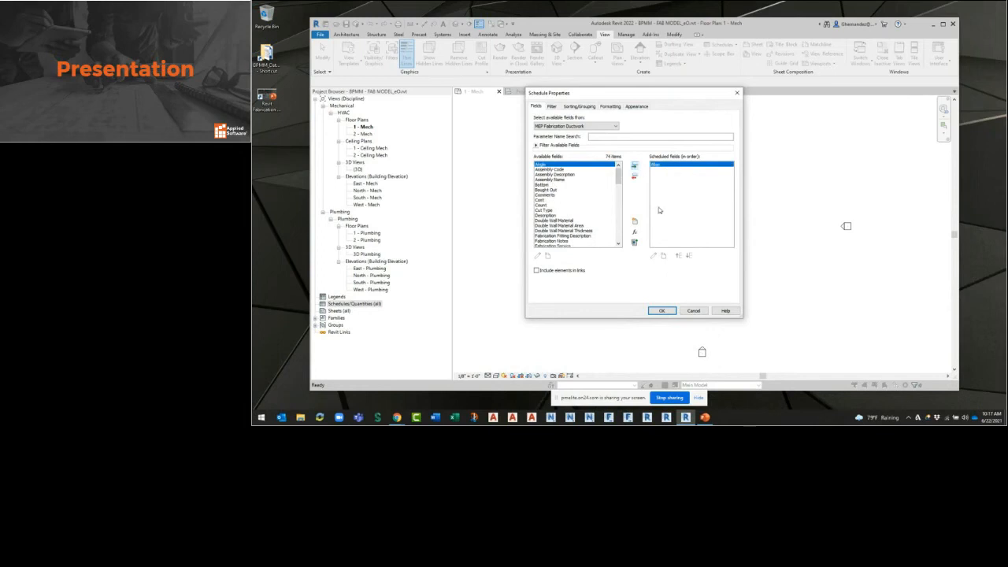
{"action": "left_click", "coordinate": [662, 310]}
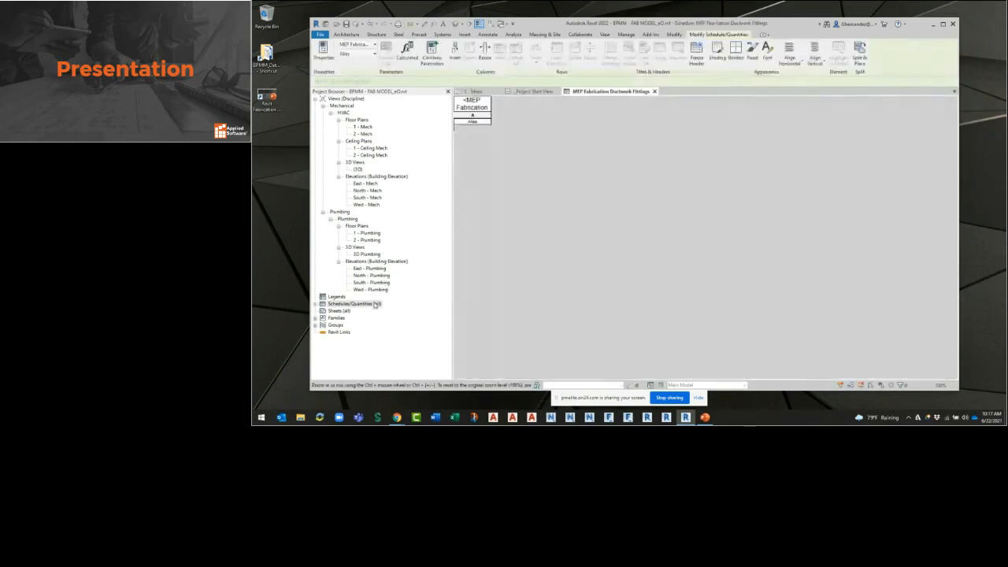
- Apply the DUCT FITTINGS view template's properties to the MEP Fabrication Ductwork Fittings schedule
{"action": "double_click", "coordinate": [376, 303]}
{"action": "left_click", "coordinate": [370, 310]}
{"action": "right_click", "coordinate": [373, 312]}
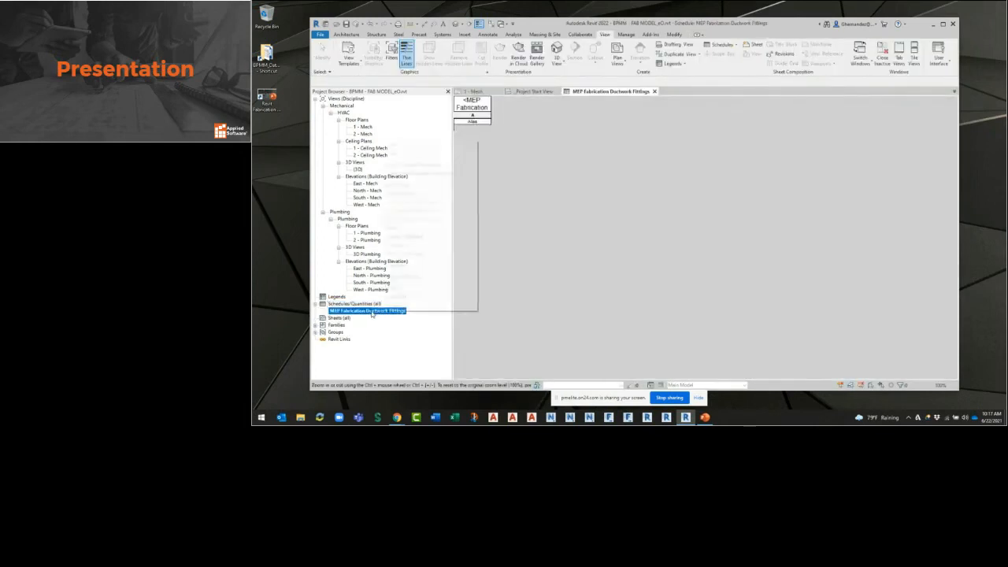
{"action": "key", "text": "ctrl"}
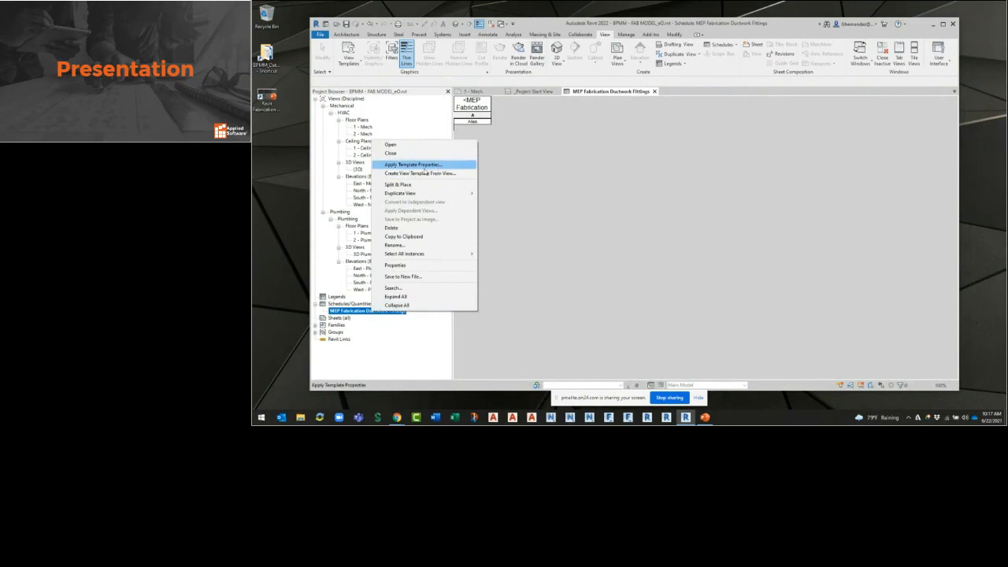
{"action": "left_click", "coordinate": [425, 165]}
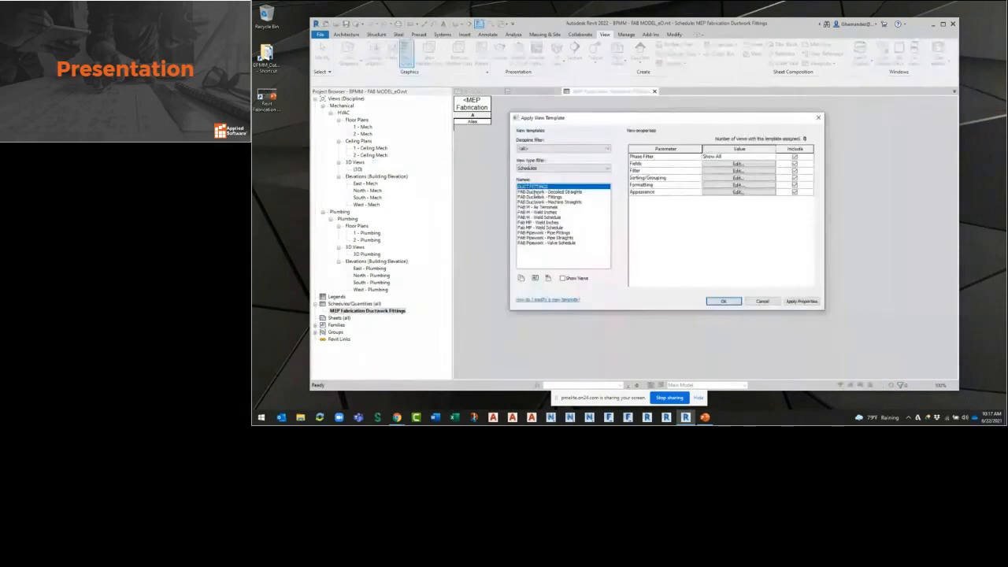
{"action": "left_click", "coordinate": [797, 301]}
{"action": "left_click", "coordinate": [714, 303]}
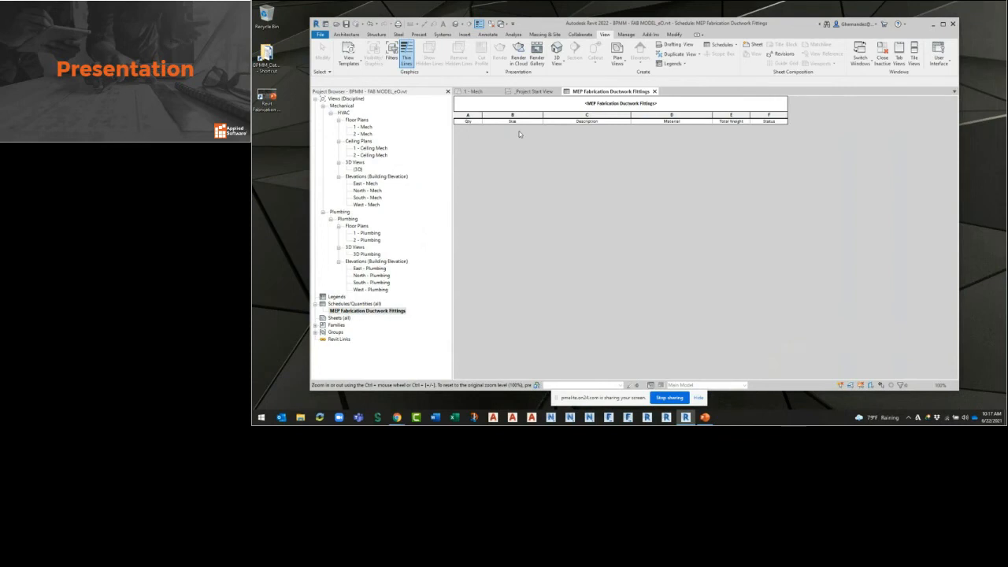
- Rename the schedule as Fabrication Ductwork Fittings and copy its new name
{"action": "left_click", "coordinate": [370, 311]}
{"action": "left_click", "coordinate": [371, 312]}
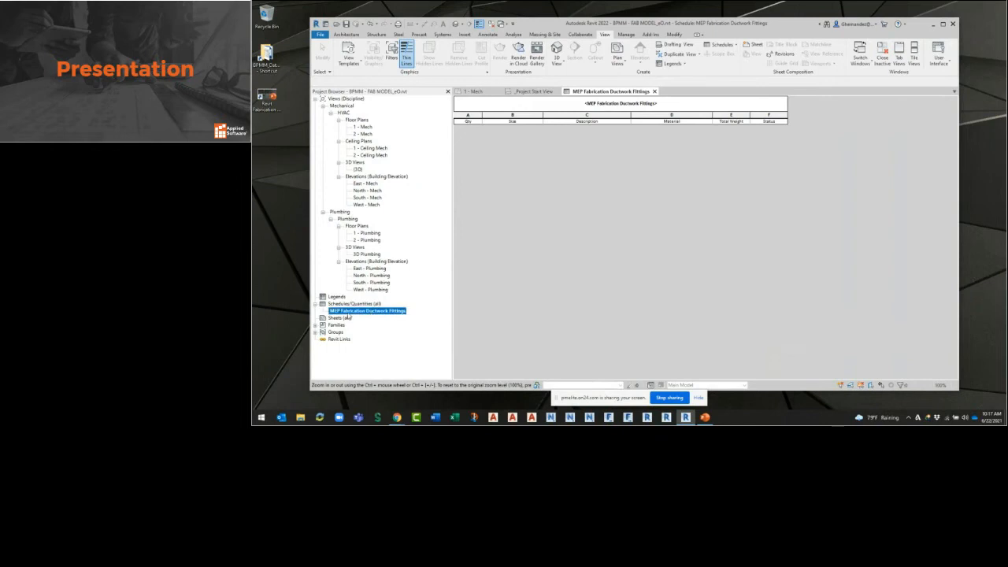
{"action": "left_click_drag", "start_coordinate": [341, 310], "coordinate": [321, 318]}
{"action": "key", "text": "Delete"}
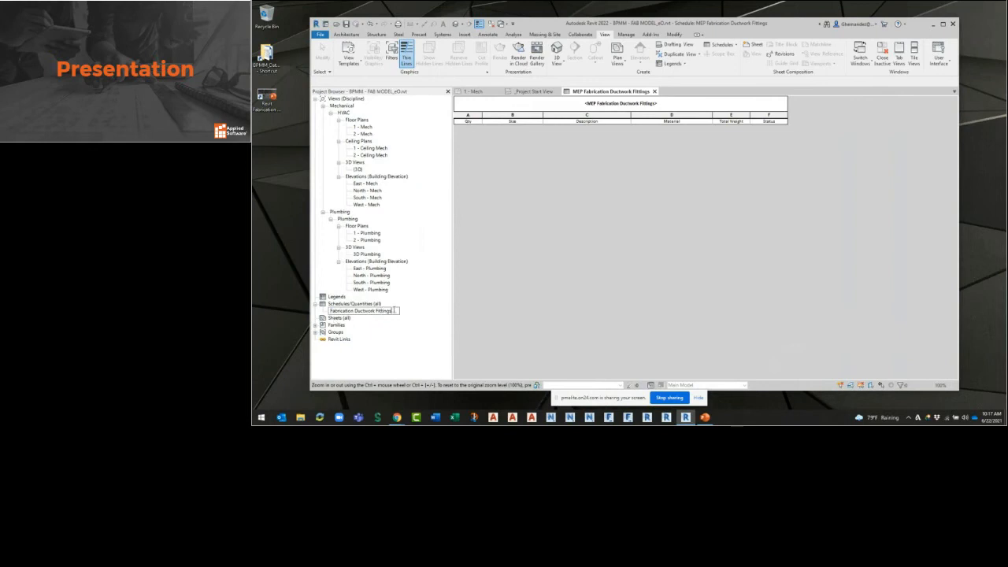
{"action": "key", "text": "ctrl+a"}
{"action": "key", "text": "ctrl+c"}
{"action": "key", "text": "Return"}
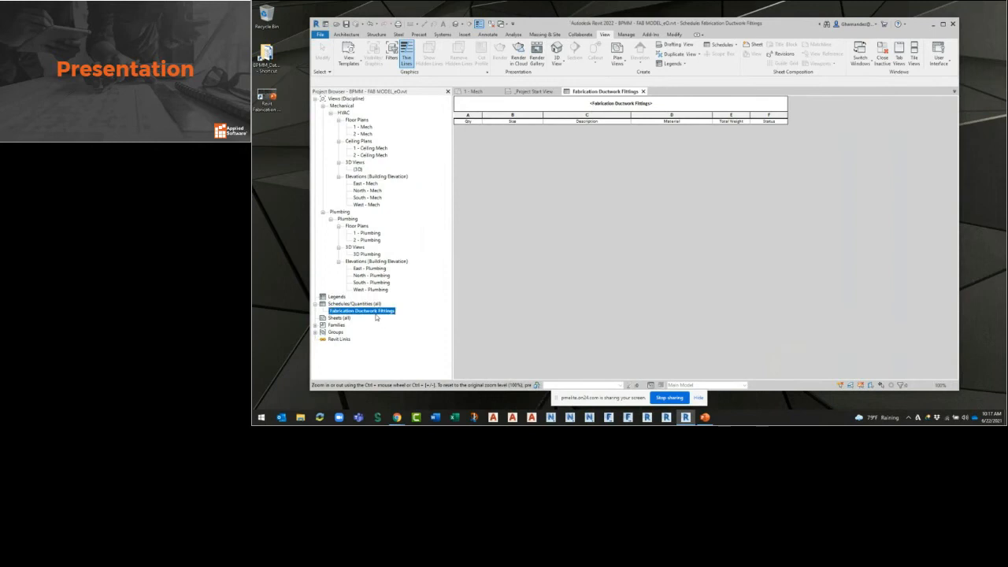
- Create a view template from the Fabrication Ductwork Fittings schedule, named ASTI_Fabrication Ductwork Fittings
{"action": "right_click", "coordinate": [375, 314]}
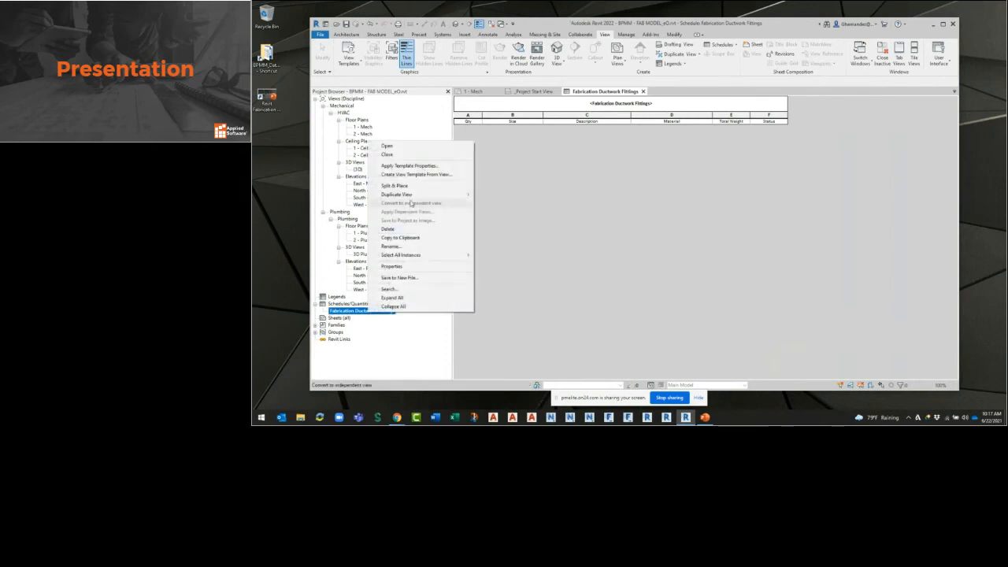
{"action": "left_click", "coordinate": [418, 174]}
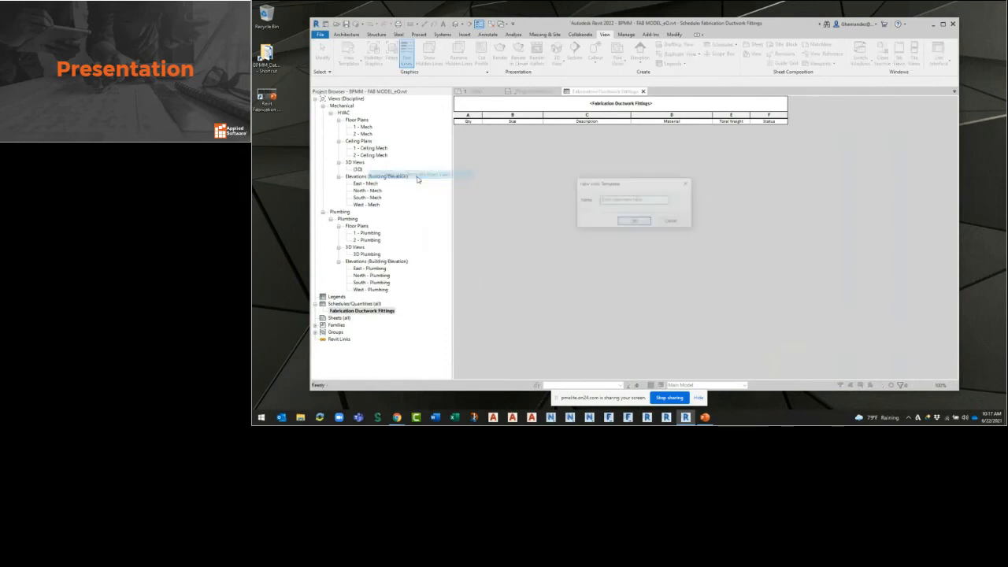
{"action": "left_click", "coordinate": [638, 204]}
{"action": "type", "text": "A"}
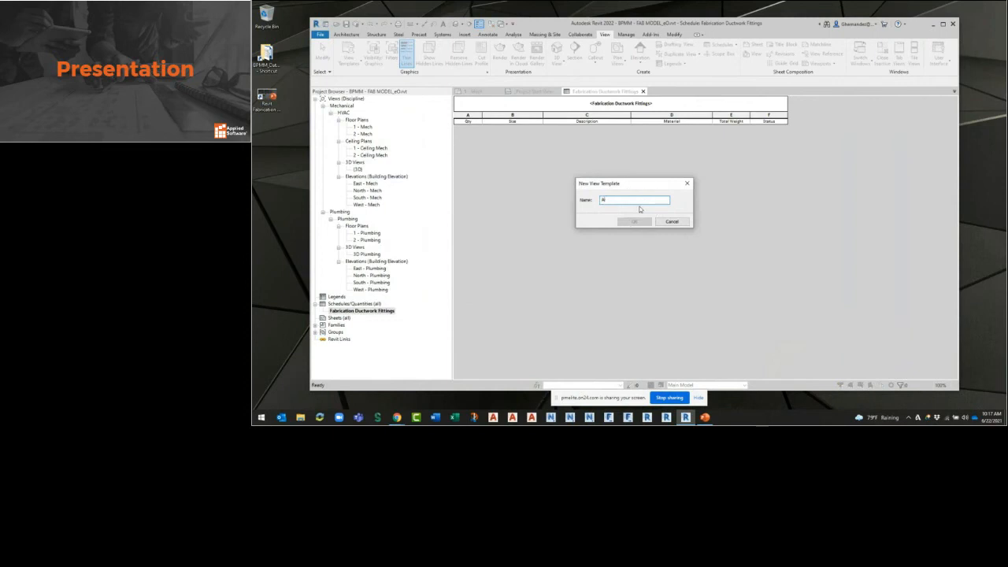
{"action": "type", "text": "BTD_"}
{"action": "key", "text": "ctrl+v"}
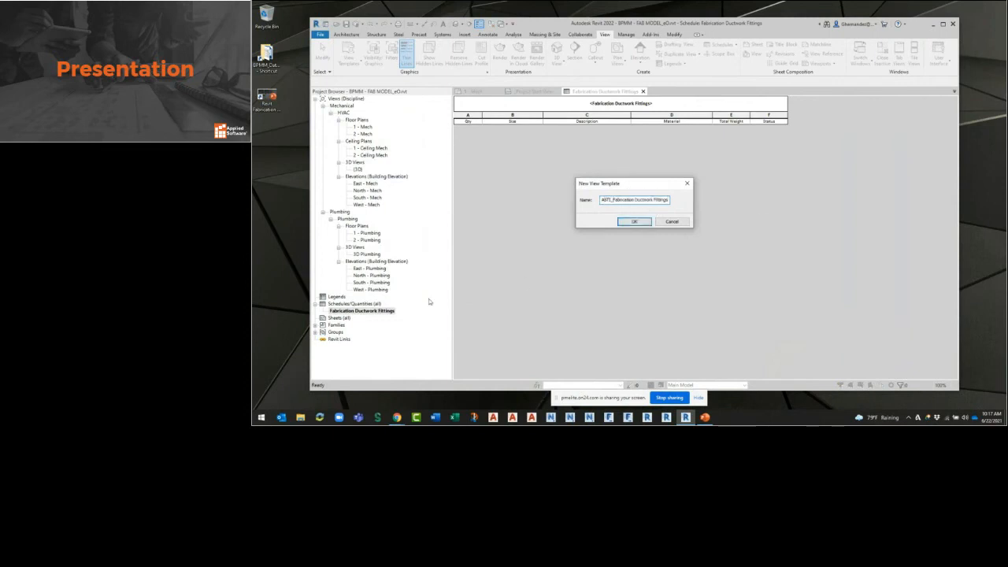
{"action": "left_click", "coordinate": [637, 222]}
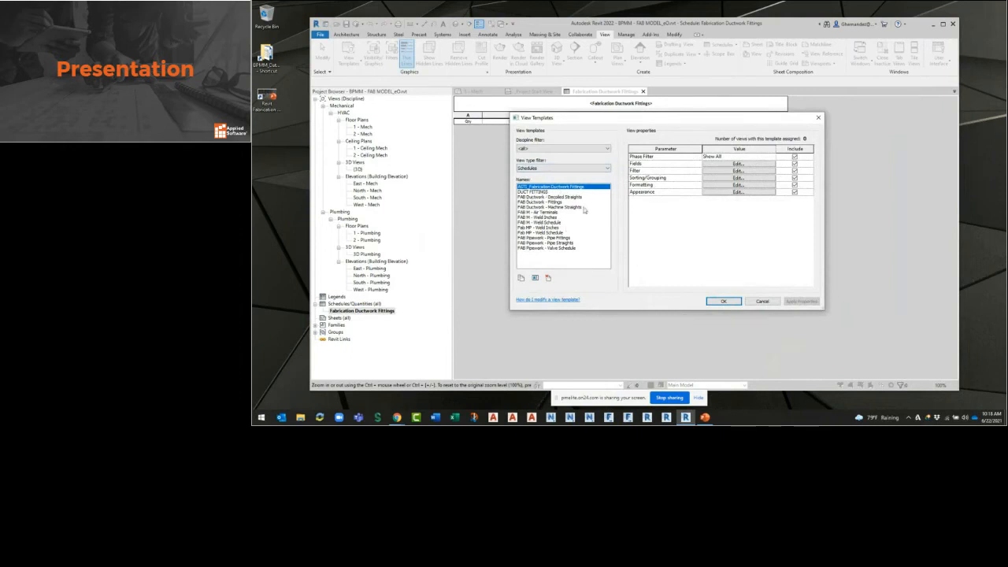
- Try out which properties the new view template includes, such as Phase Filter, and exit without changes
{"action": "left_click", "coordinate": [795, 157]}
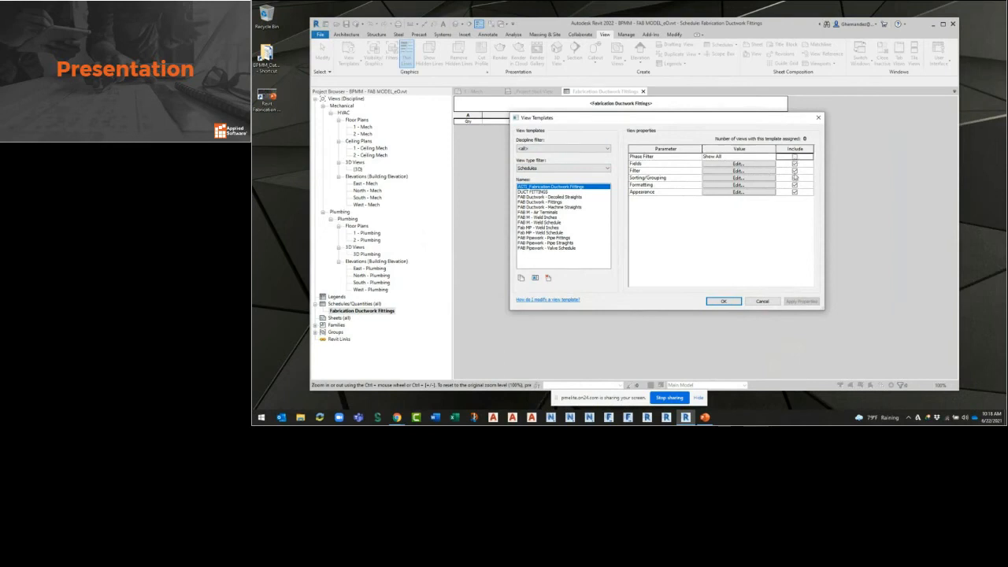
{"action": "left_click", "coordinate": [795, 179]}
{"action": "left_click", "coordinate": [795, 157]}
{"action": "left_click", "coordinate": [762, 302]}
{"action": "right_click", "coordinate": [378, 311]}
{"action": "mouse_move", "coordinate": [437, 195]}
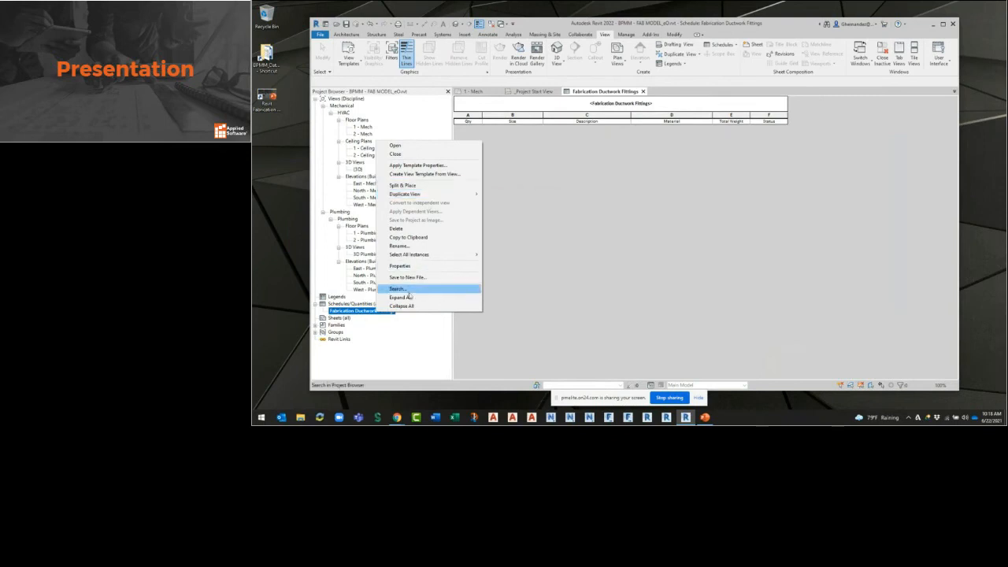
{"action": "left_click", "coordinate": [418, 327]}
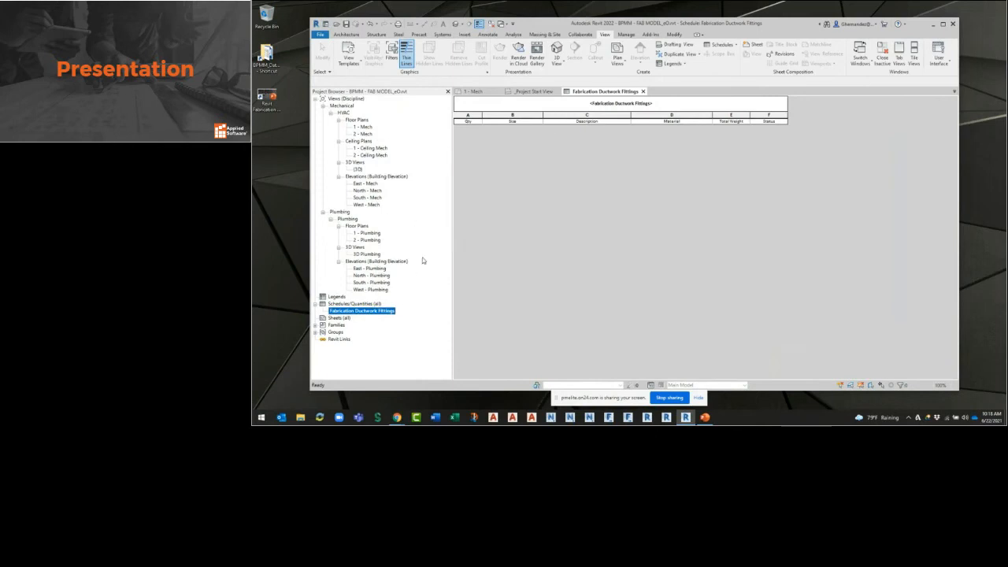
- Copy all the FAB schedules of the template project, from Ductwork - Decoiled Straights through Pipework - Valve Schedule, to the clipboard
{"action": "left_click", "coordinate": [485, 94]}
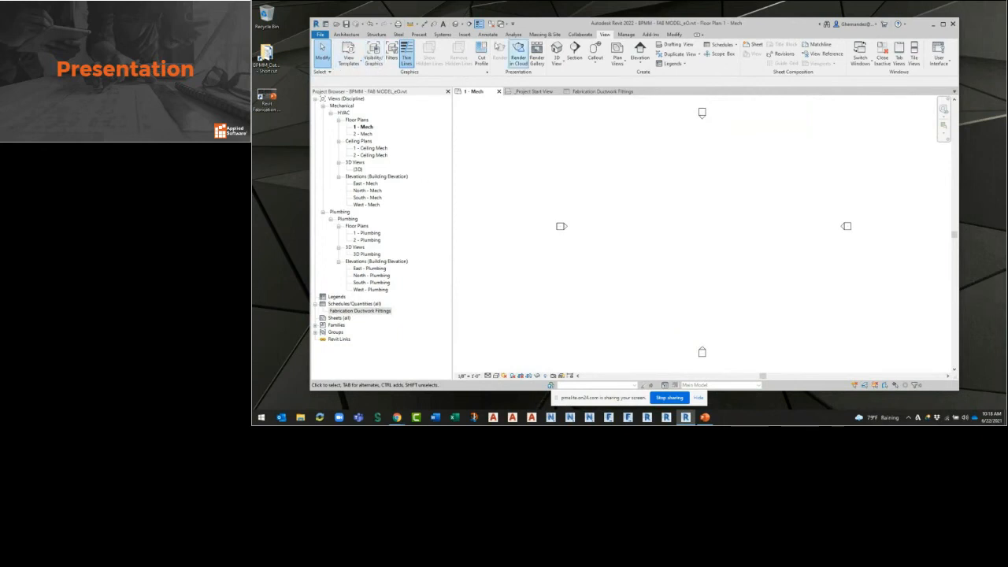
{"action": "left_click", "coordinate": [535, 91]}
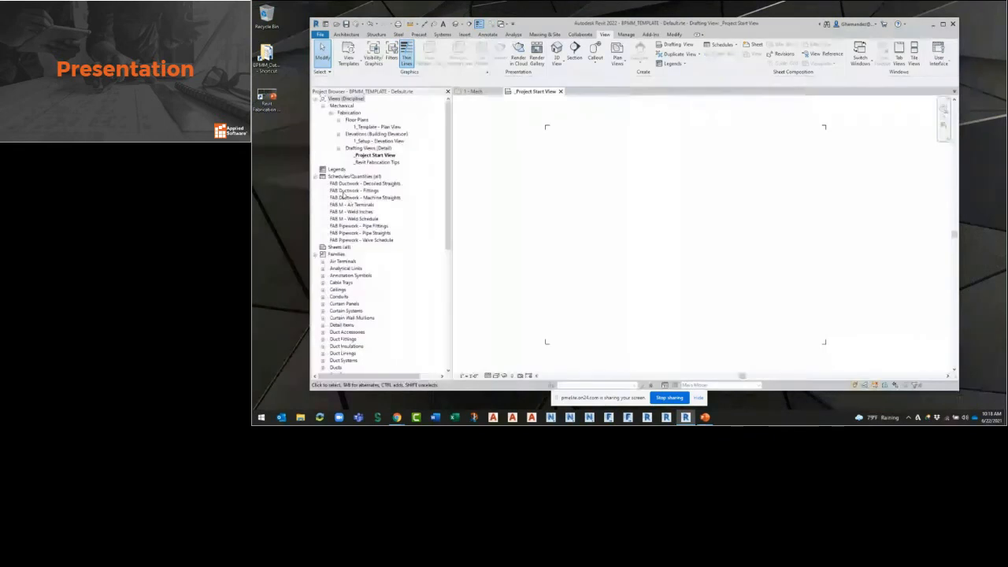
{"action": "left_click", "coordinate": [353, 184]}
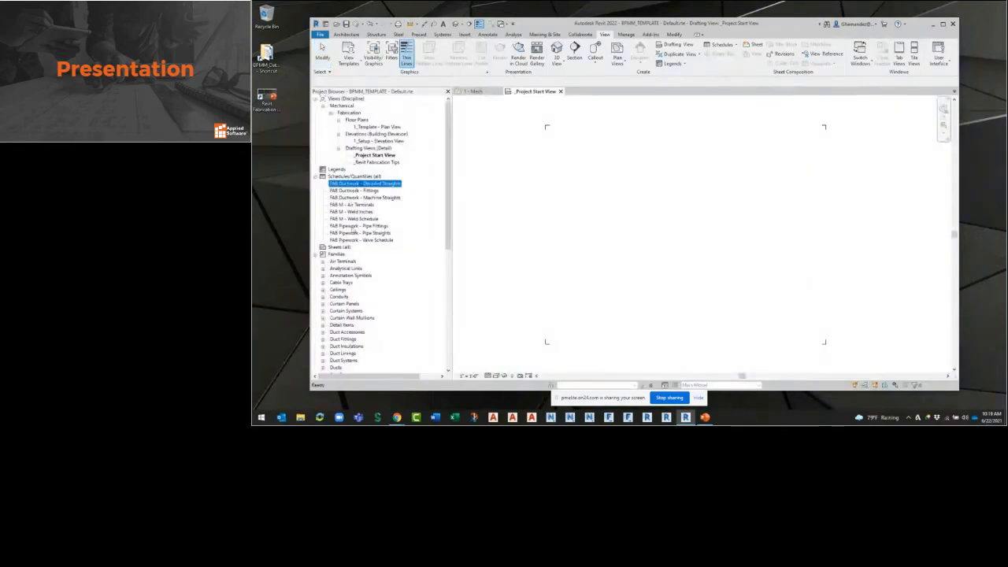
{"action": "left_click", "coordinate": [356, 241], "text": "shift"}
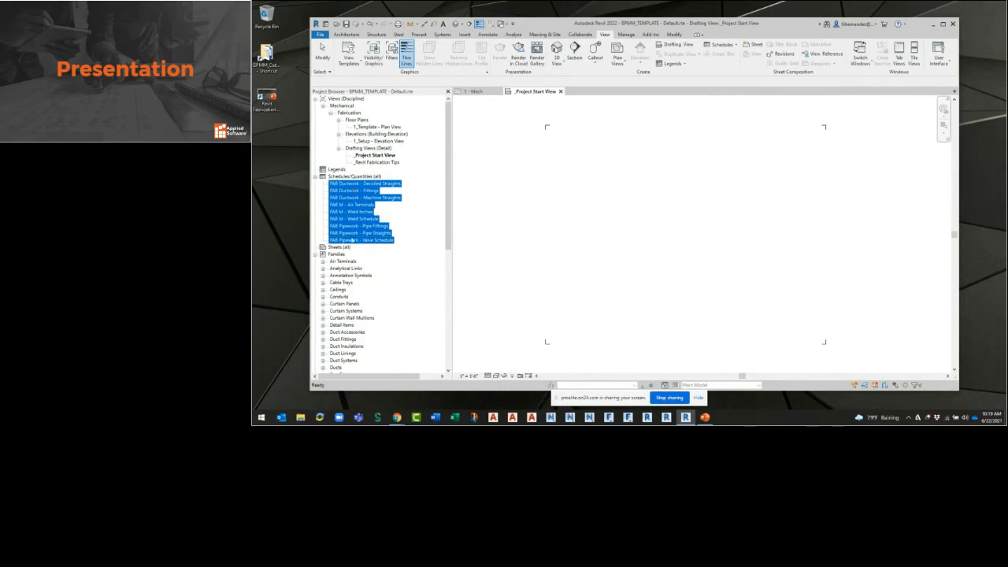
{"action": "right_click", "coordinate": [349, 200]}
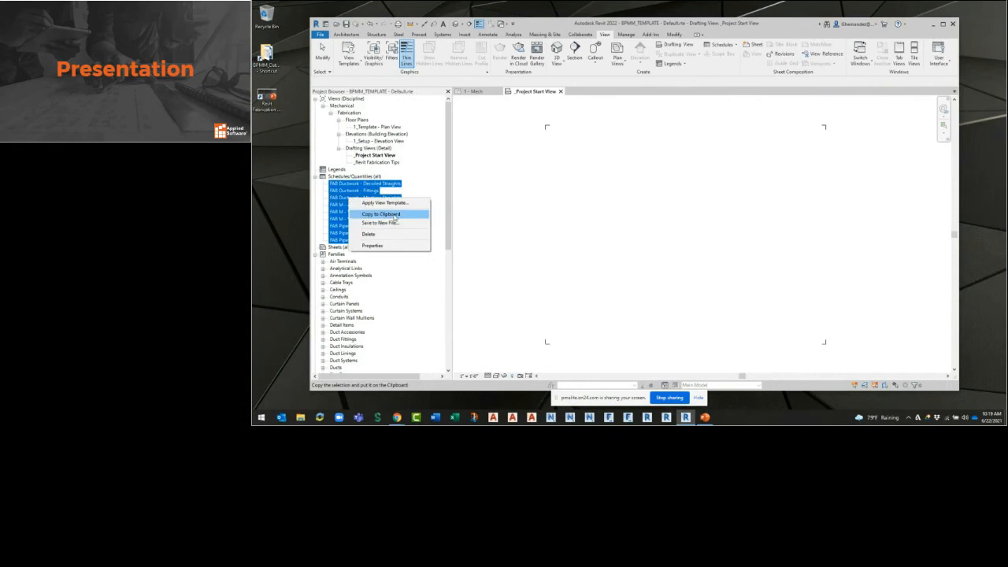
{"action": "left_click", "coordinate": [394, 218]}
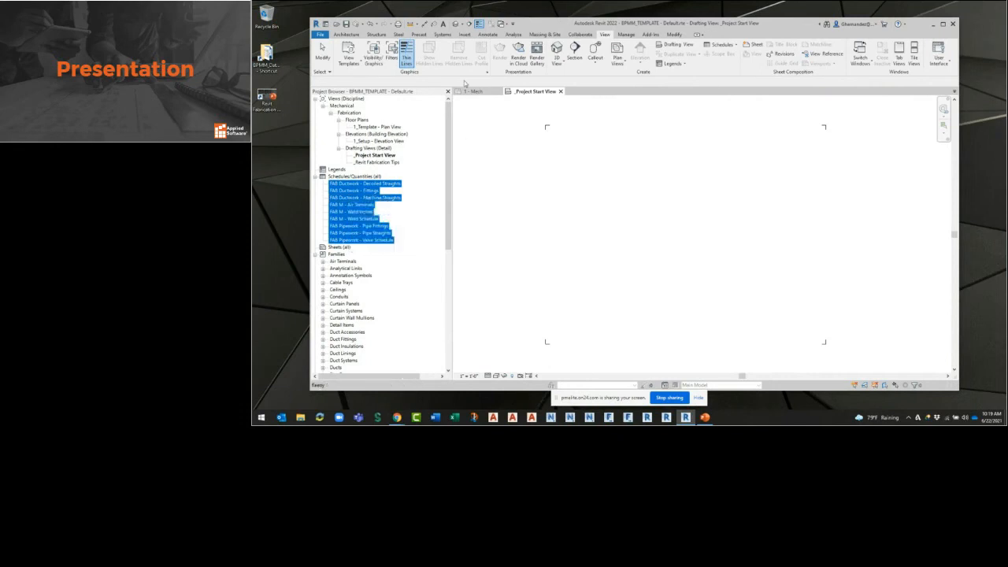
- Return to the fabrication model and paste the copied FAB schedules into it
{"action": "left_click", "coordinate": [474, 92]}
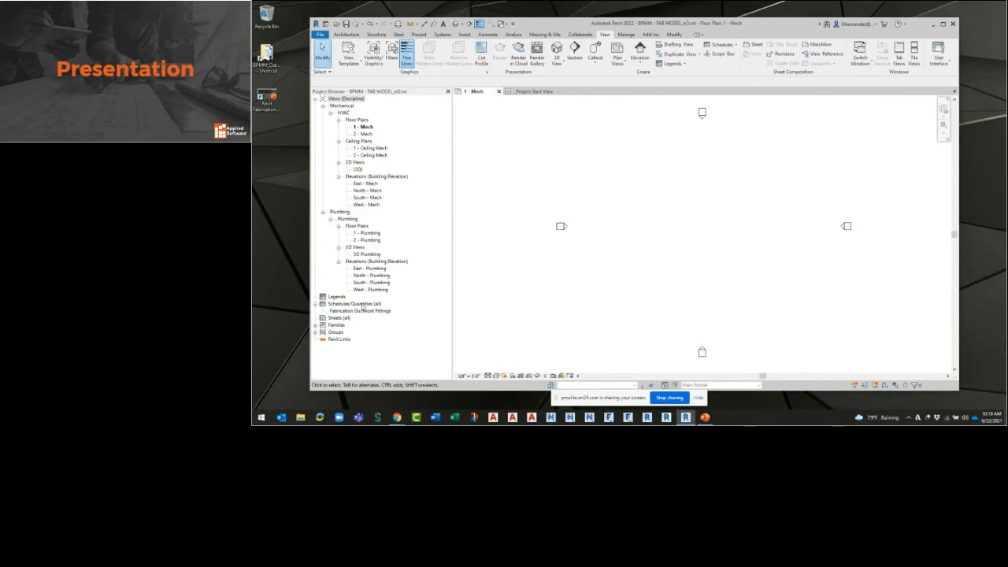
{"action": "right_click", "coordinate": [362, 306]}
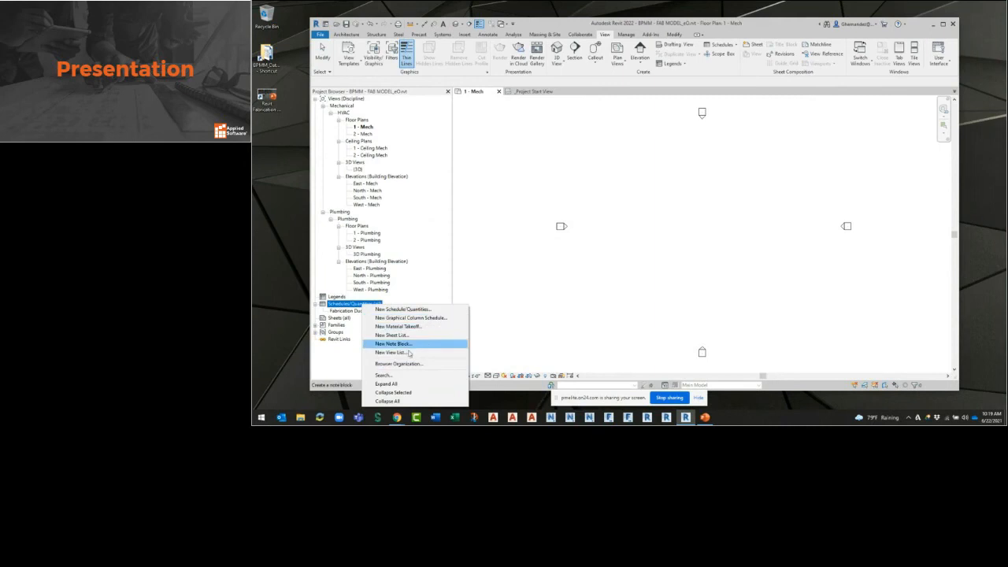
{"action": "left_click", "coordinate": [563, 194]}
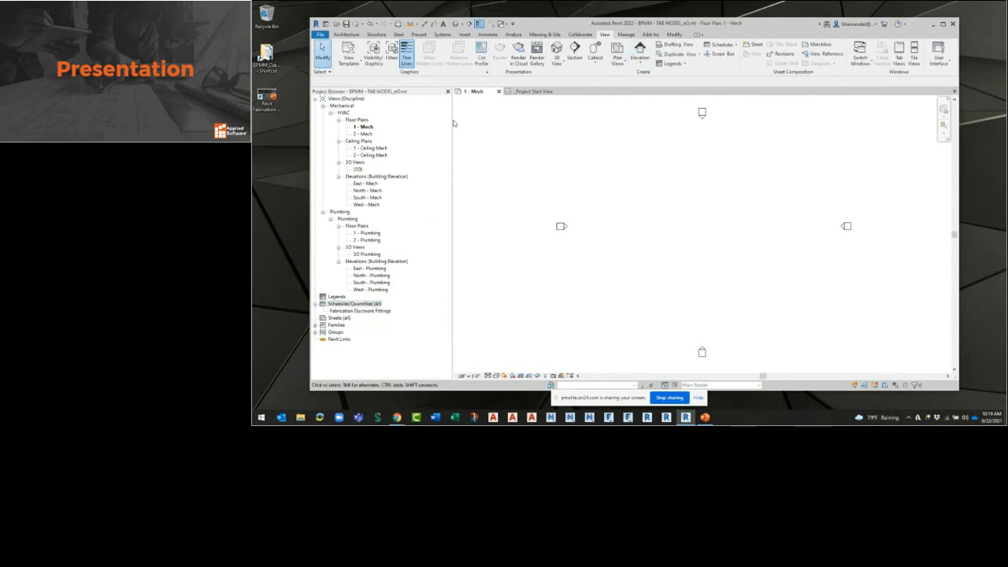
{"action": "left_click", "coordinate": [626, 34]}
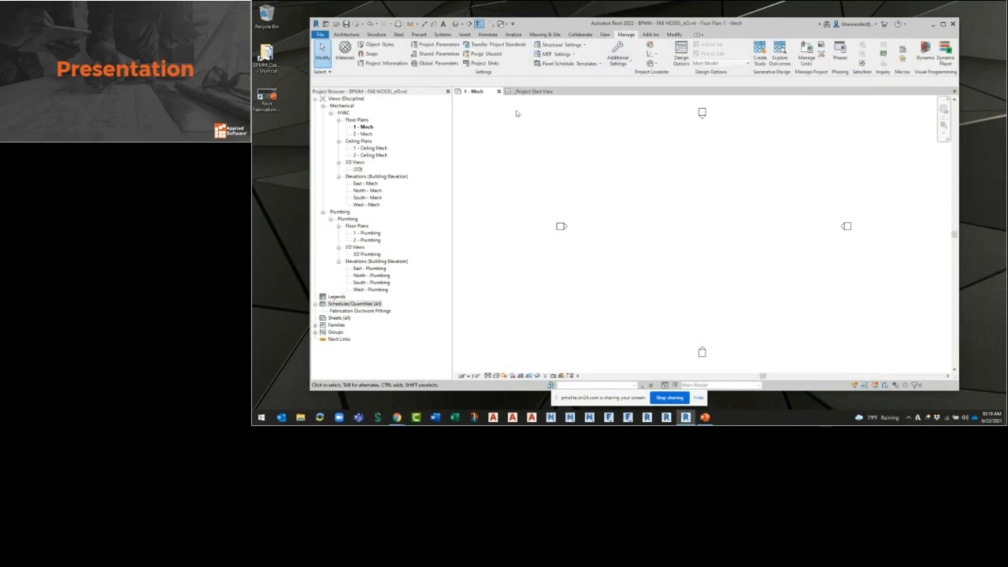
{"action": "left_click", "coordinate": [675, 35]}
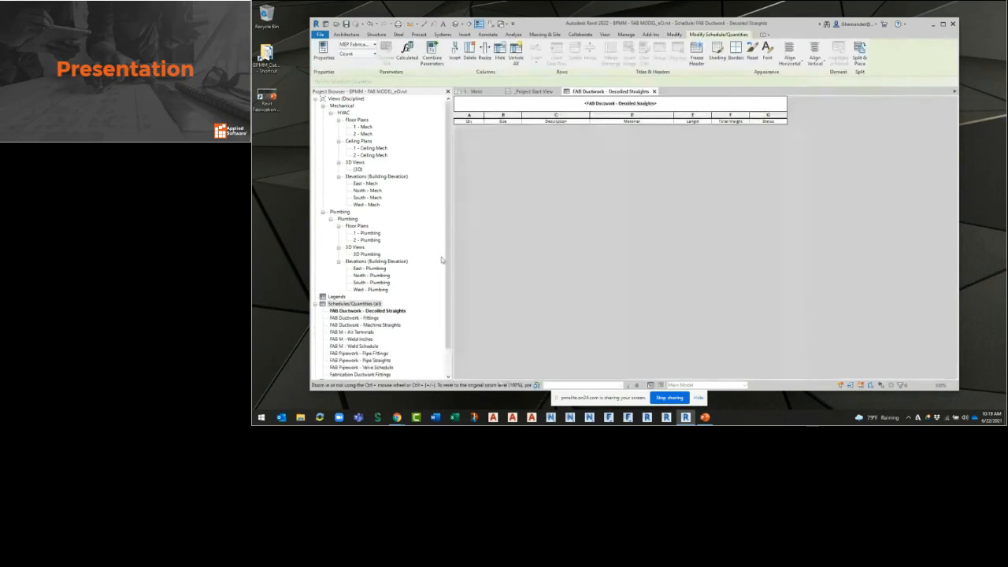
- Open the pasted FAB Ductwork - Machine Straights schedule in the model to examine its columns
{"action": "scroll", "coordinate": [361, 308], "scroll_direction": "down", "scroll_amount": 2}
{"action": "left_click", "coordinate": [359, 283]}
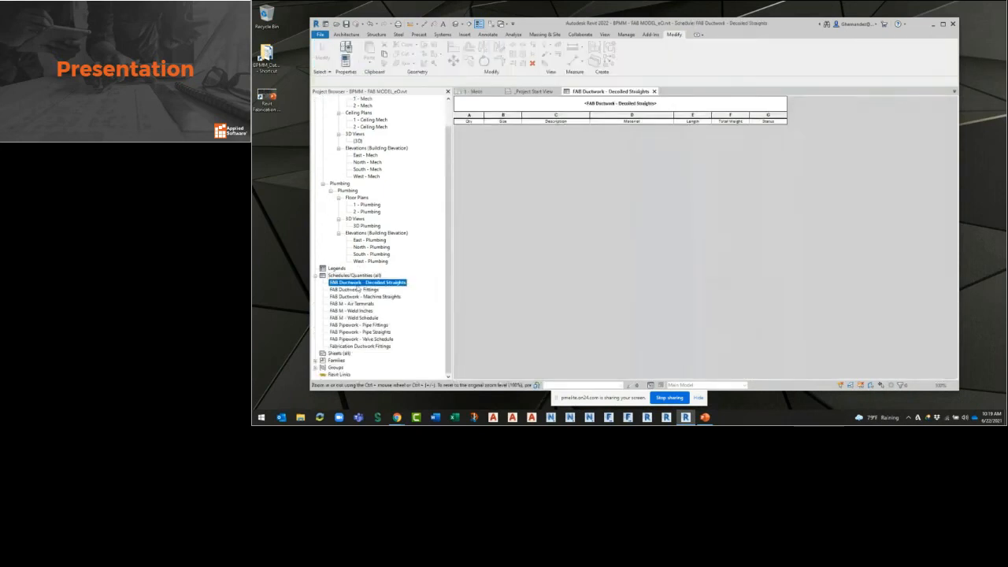
{"action": "left_click", "coordinate": [359, 295]}
{"action": "double_click", "coordinate": [359, 295]}
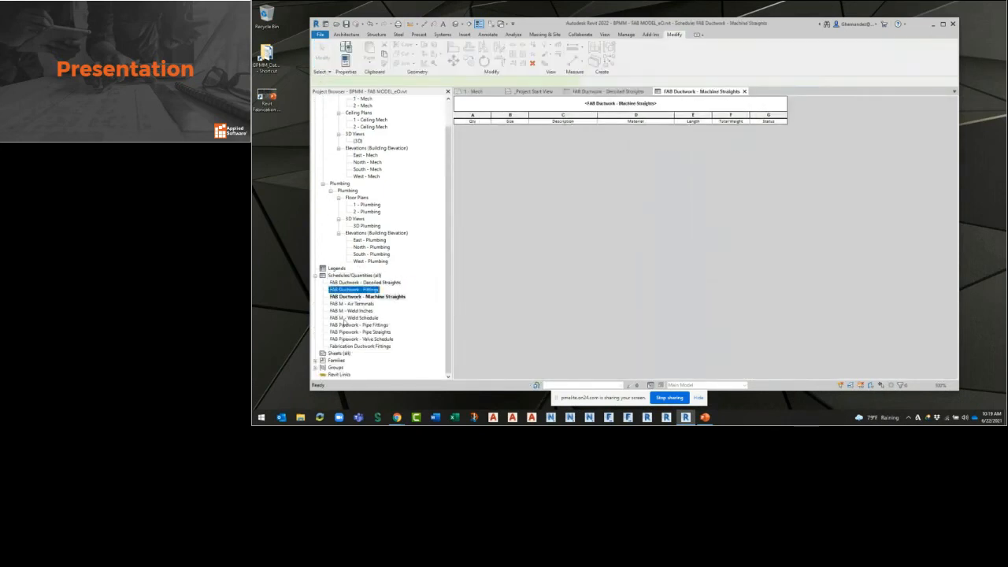
- Open the FAB Ductwork - Fittings, FAB M - Weld Schedule, FAB Pipework - Pipe Fittings and Pipe Straights schedules to examine their columns
{"action": "double_click", "coordinate": [356, 289]}
{"action": "left_click", "coordinate": [345, 318]}
{"action": "left_click", "coordinate": [347, 324]}
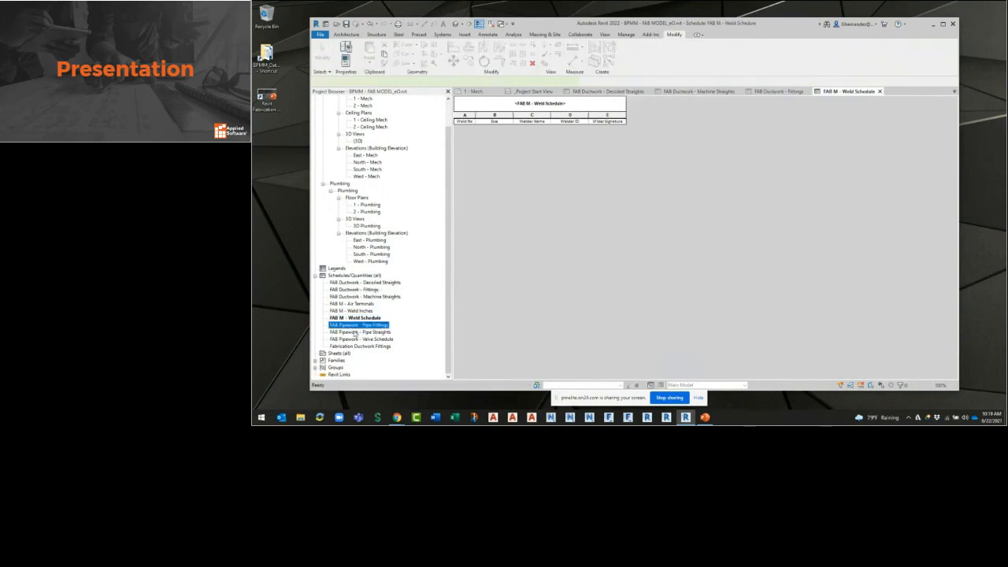
{"action": "left_click", "coordinate": [356, 333]}
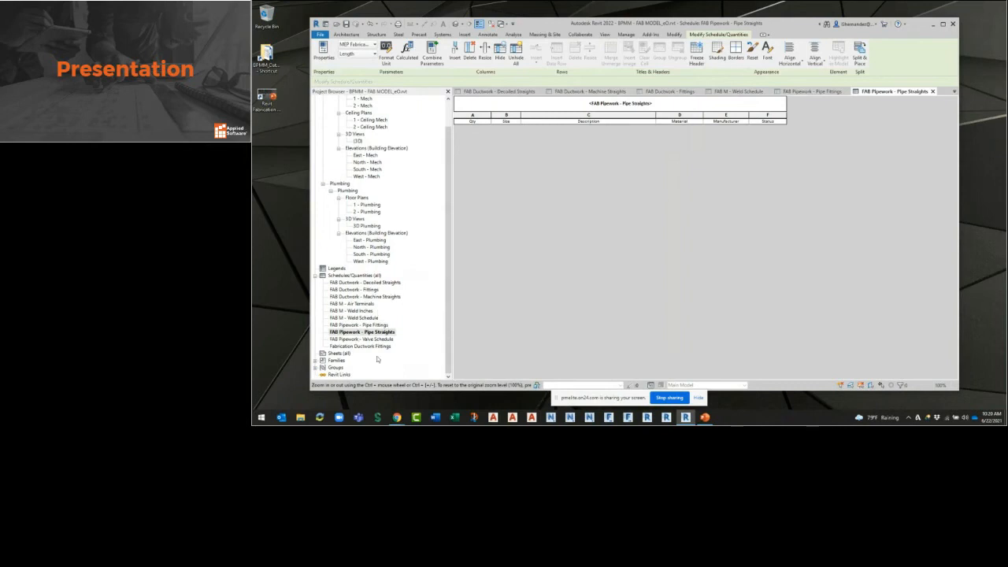
{"action": "scroll", "coordinate": [369, 292], "scroll_direction": "up", "scroll_amount": 2}
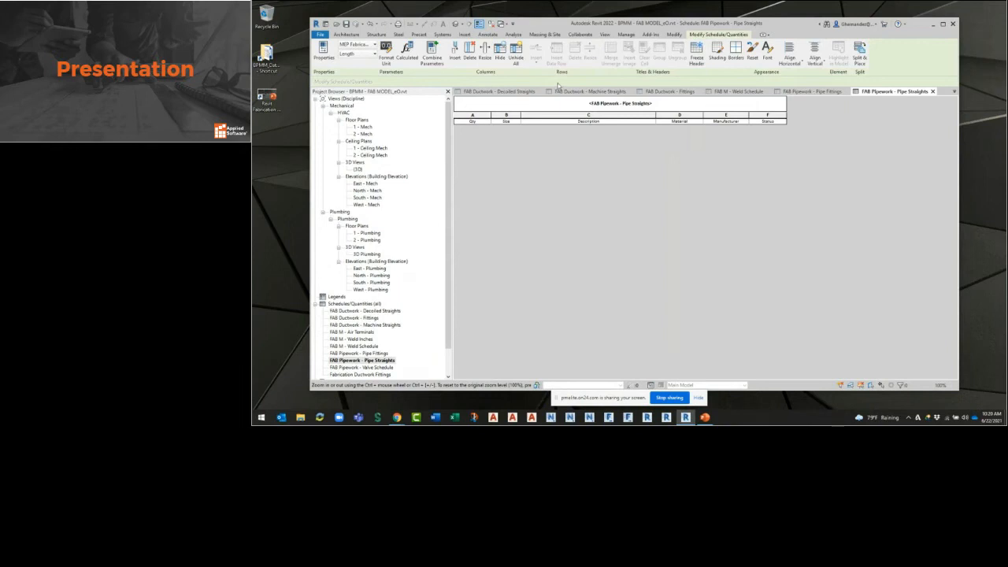
- Open the model's 1 - Mech floor plan and close all its inactive views, leaving the template's start view open
{"action": "left_click", "coordinate": [491, 24]}
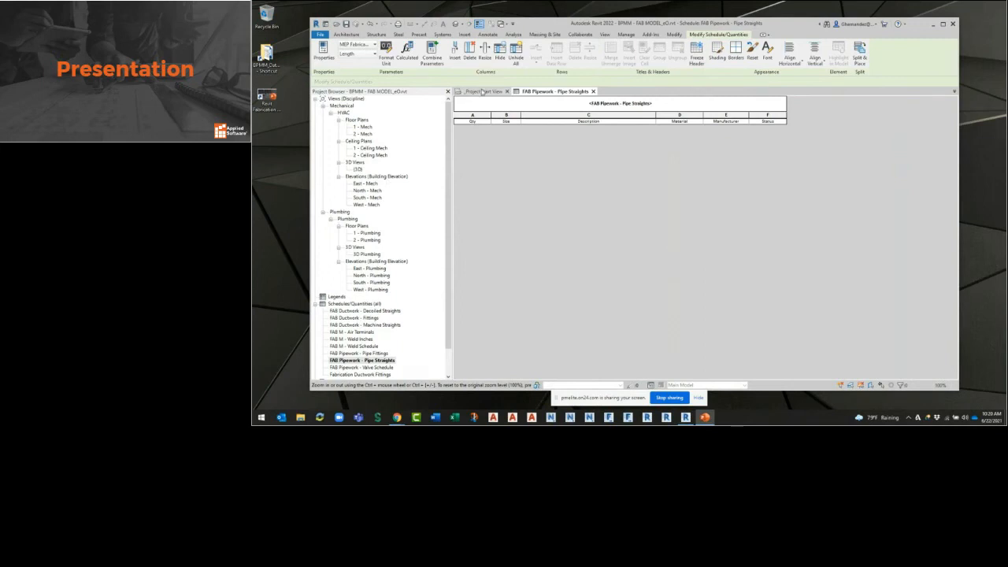
{"action": "left_click", "coordinate": [482, 92]}
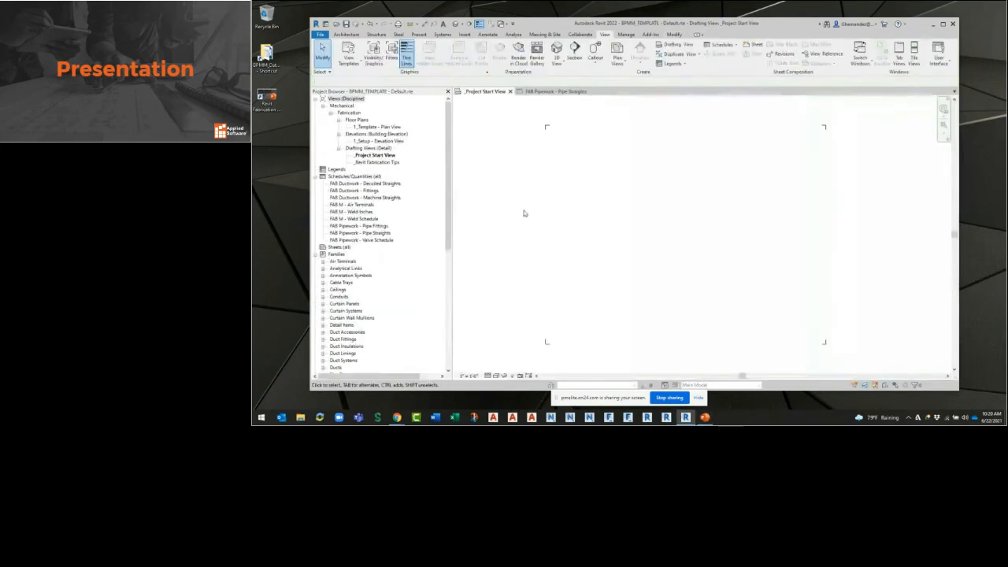
{"action": "left_click", "coordinate": [561, 92]}
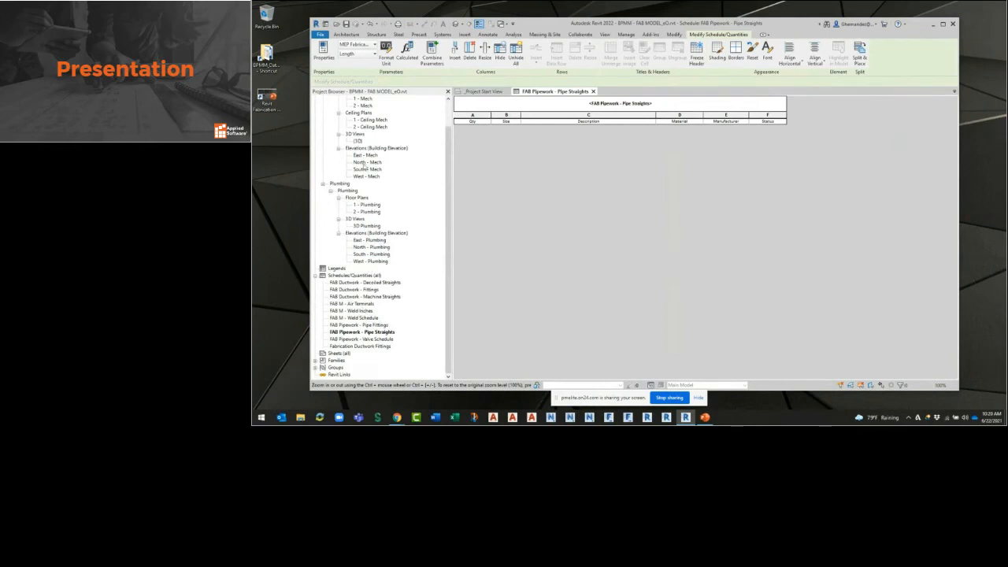
{"action": "scroll", "coordinate": [365, 168], "scroll_direction": "up", "scroll_amount": 2}
{"action": "double_click", "coordinate": [364, 127]}
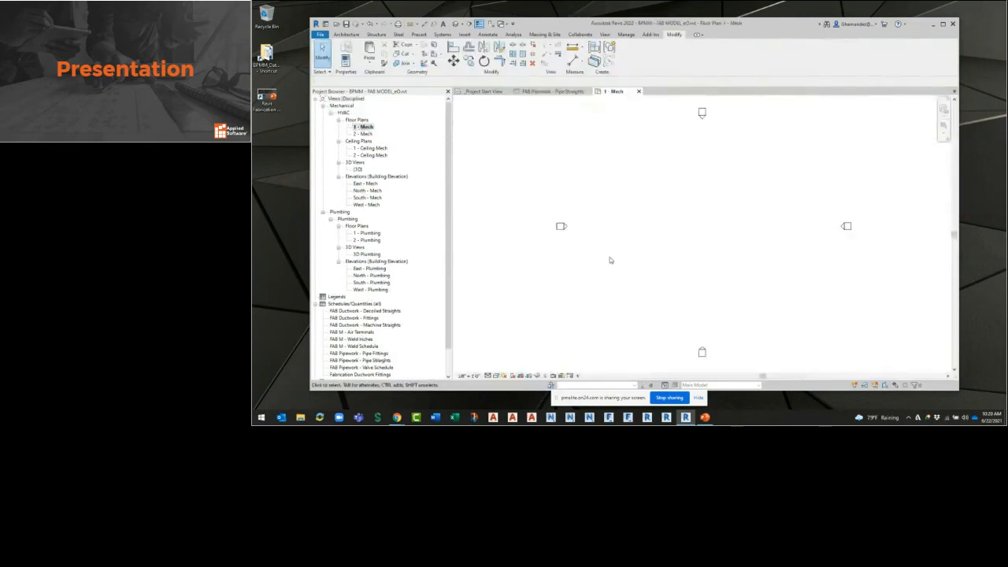
{"action": "left_click", "coordinate": [491, 25]}
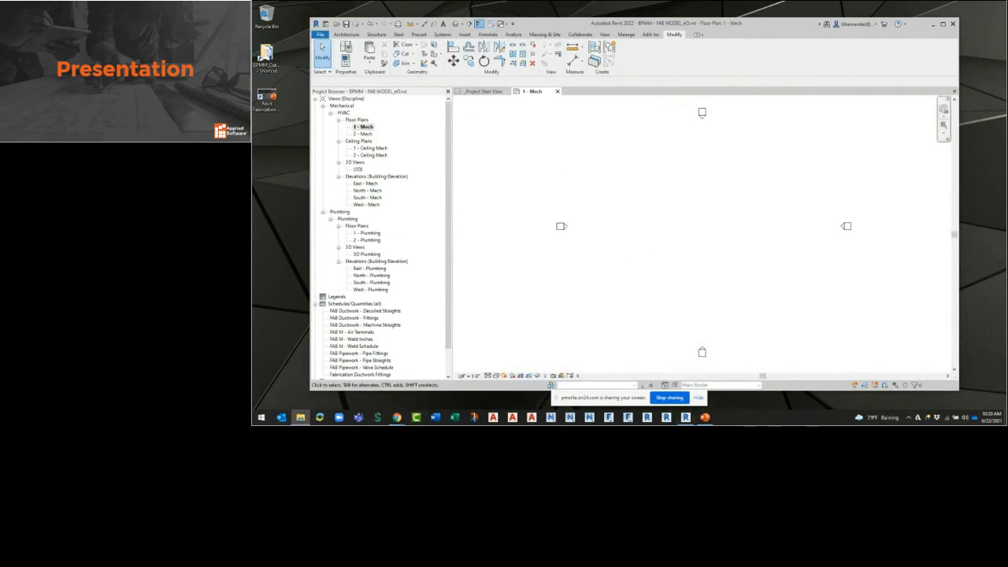
- Switch to File Explorer and open Project Template Checklist and Updates.xlsx from the 1_Fab Templates folder in a maximized Excel window
{"action": "left_click_drag", "start_coordinate": [1007, 76], "coordinate": [602, 78]}
{"action": "left_click", "coordinate": [608, 176]}
{"action": "left_click", "coordinate": [540, 171]}
{"action": "double_click", "coordinate": [540, 169]}
{"action": "double_click", "coordinate": [556, 169]}
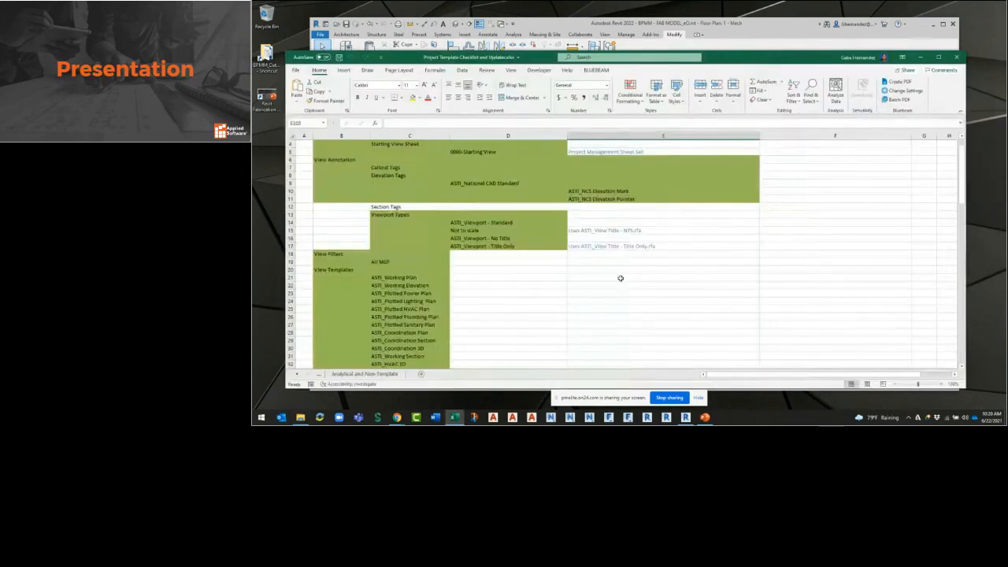
{"action": "double_click", "coordinate": [745, 61]}
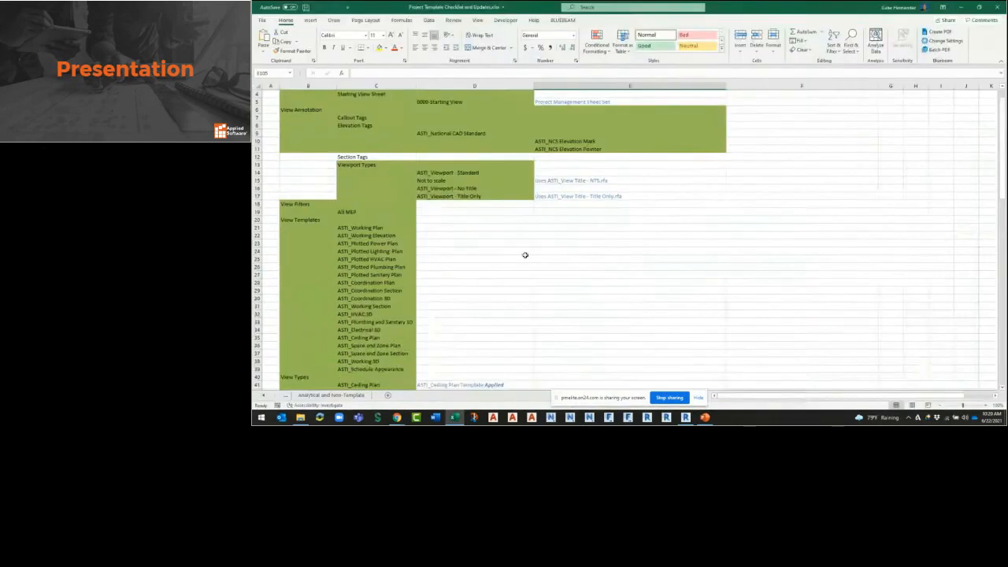
- Look through the General and Graphic Standards, Views, Model Content and Annotation Content sheets of the template checklist
{"action": "scroll", "coordinate": [486, 260], "scroll_direction": "up", "scroll_amount": 1}
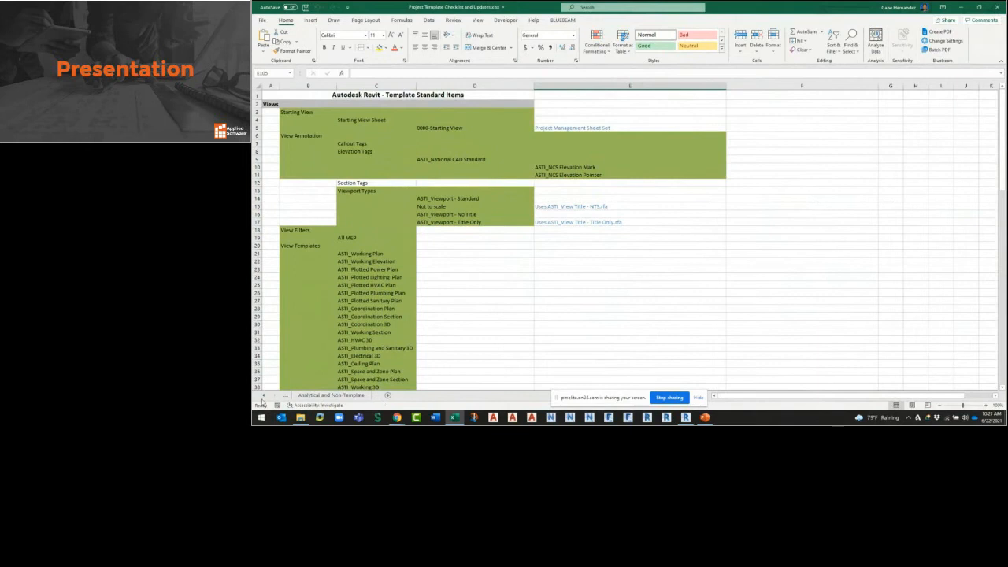
{"action": "left_click", "coordinate": [264, 395]}
{"action": "left_click", "coordinate": [263, 395]}
{"action": "left_click", "coordinate": [263, 395]}
{"action": "left_click", "coordinate": [263, 395]}
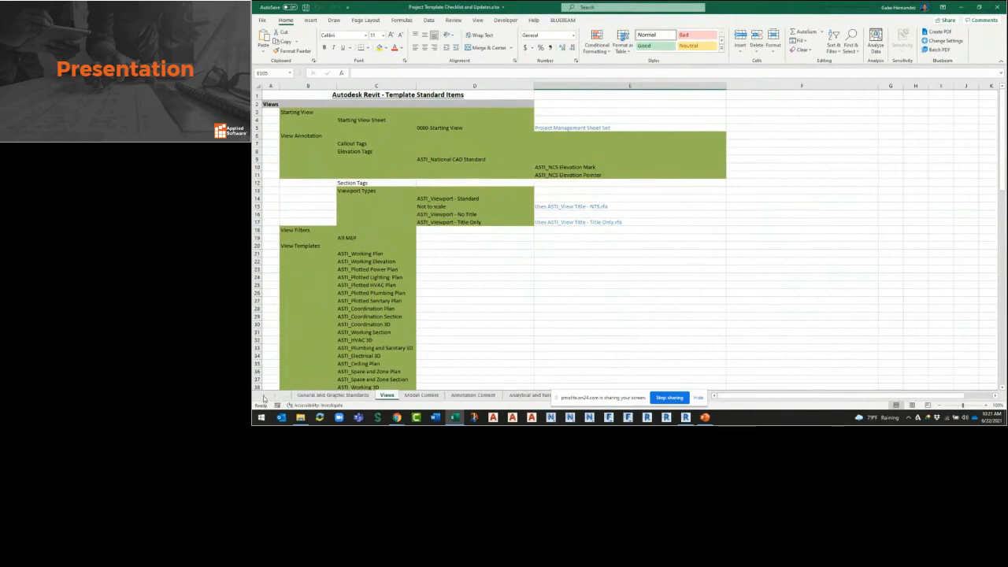
{"action": "left_click", "coordinate": [354, 396]}
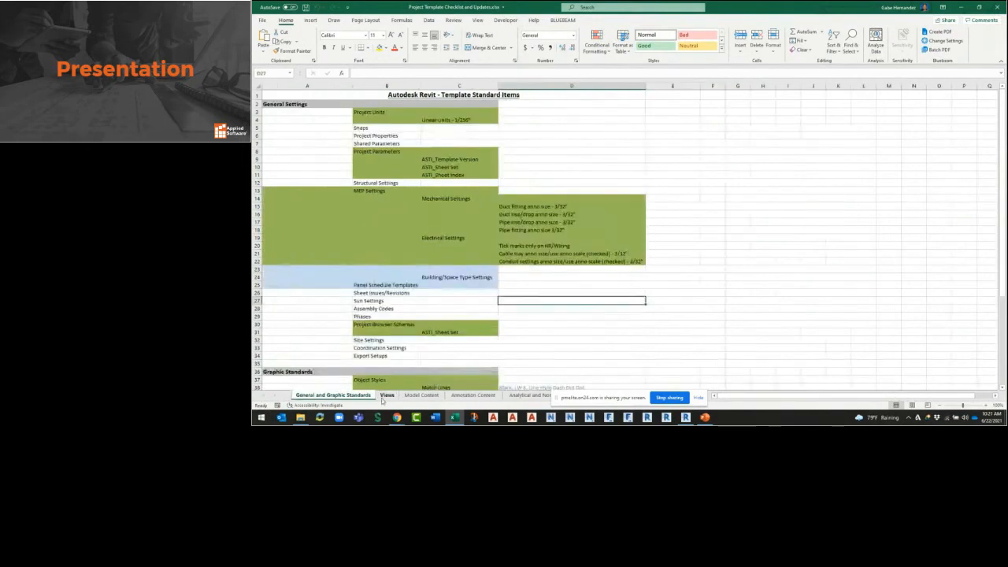
{"action": "left_click", "coordinate": [385, 395]}
{"action": "left_click", "coordinate": [423, 395]}
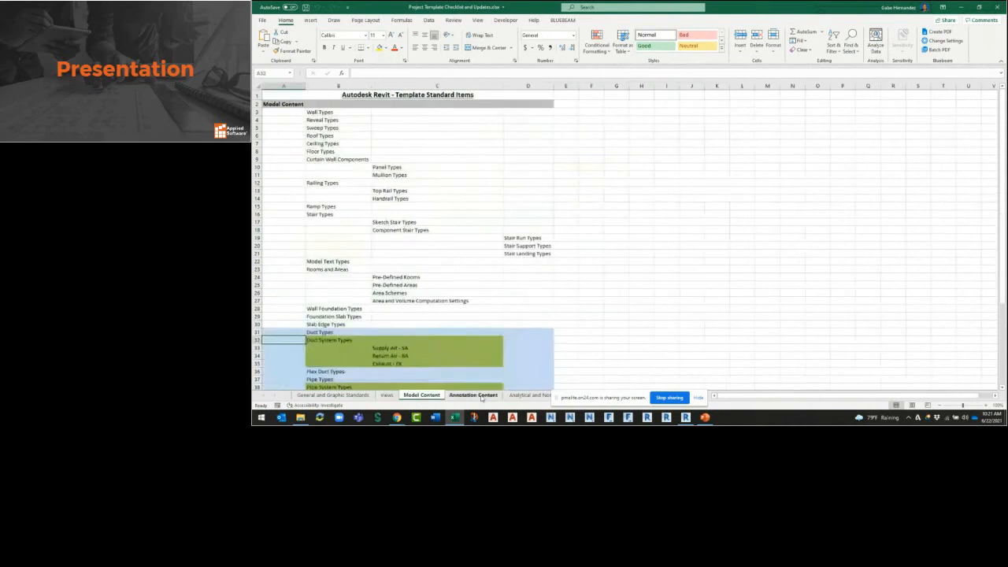
{"action": "left_click", "coordinate": [479, 396]}
{"action": "scroll", "coordinate": [600, 283], "scroll_direction": "down", "scroll_amount": 3}
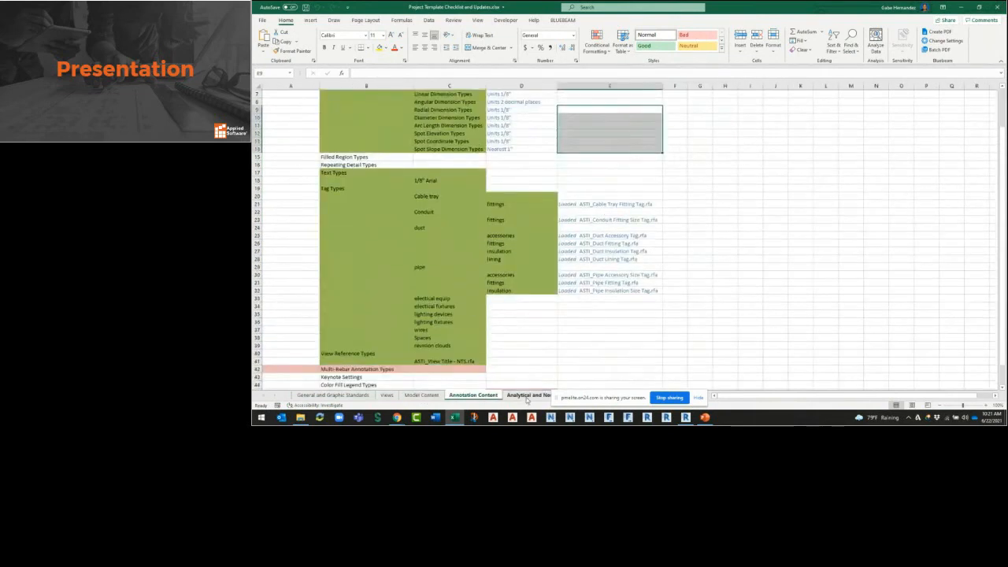
- Go back to the Views sheet and review its view templates, view types, pre-configured views and schedules
{"action": "left_click", "coordinate": [422, 394]}
{"action": "left_click", "coordinate": [387, 395]}
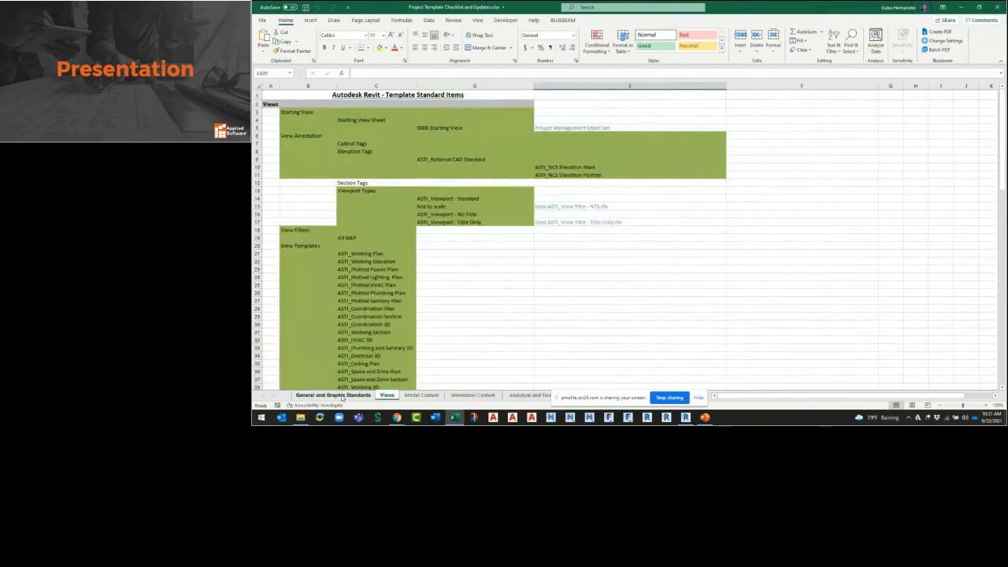
{"action": "scroll", "coordinate": [410, 270], "scroll_direction": "down", "scroll_amount": 8}
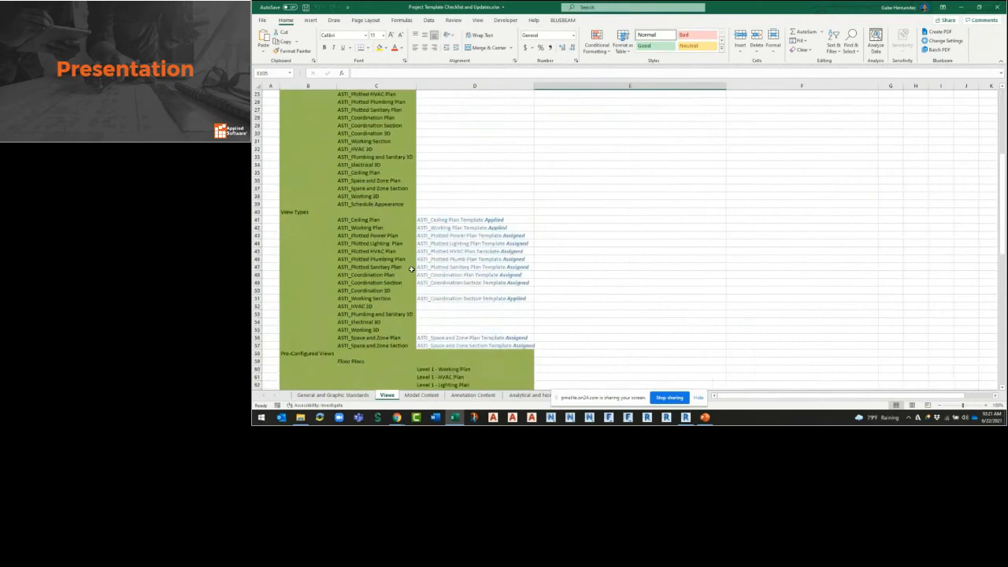
{"action": "scroll", "coordinate": [411, 269], "scroll_direction": "down", "scroll_amount": 4}
{"action": "scroll", "coordinate": [411, 269], "scroll_direction": "down", "scroll_amount": 8}
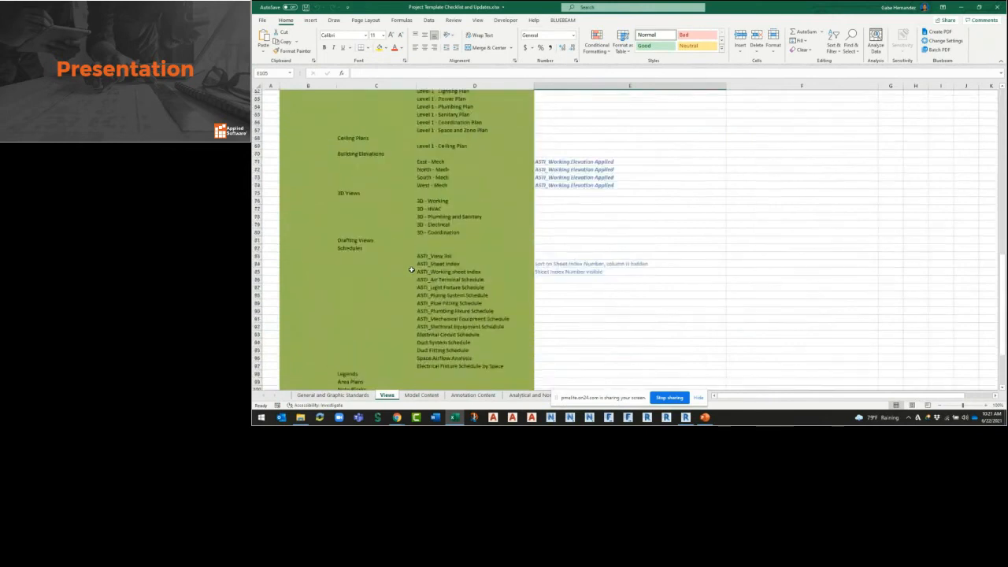
{"action": "scroll", "coordinate": [432, 292], "scroll_direction": "up", "scroll_amount": 18}
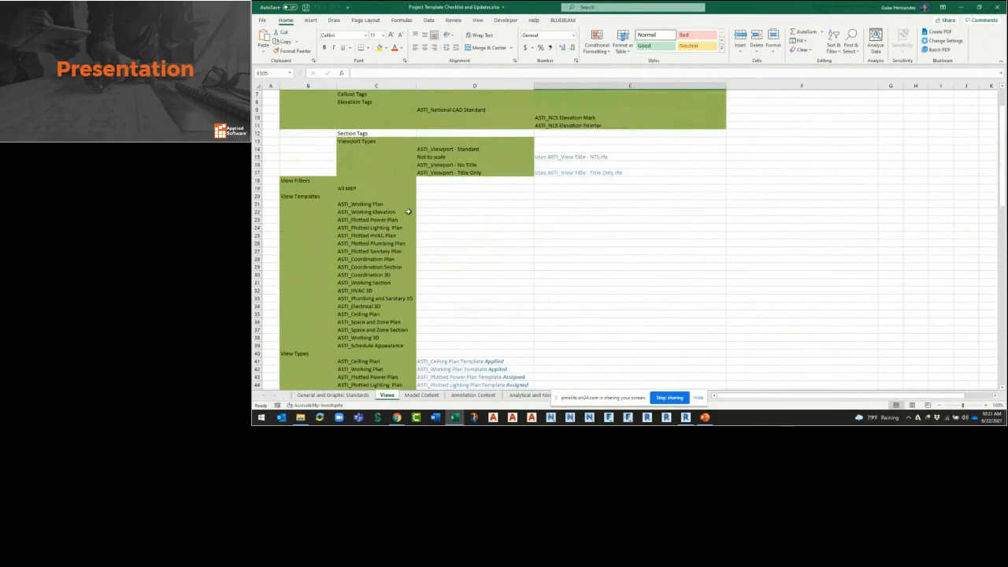
- Apply the Bad cell style to the ASTI_Working Elevation entry under View Templates
{"action": "left_click", "coordinate": [374, 213]}
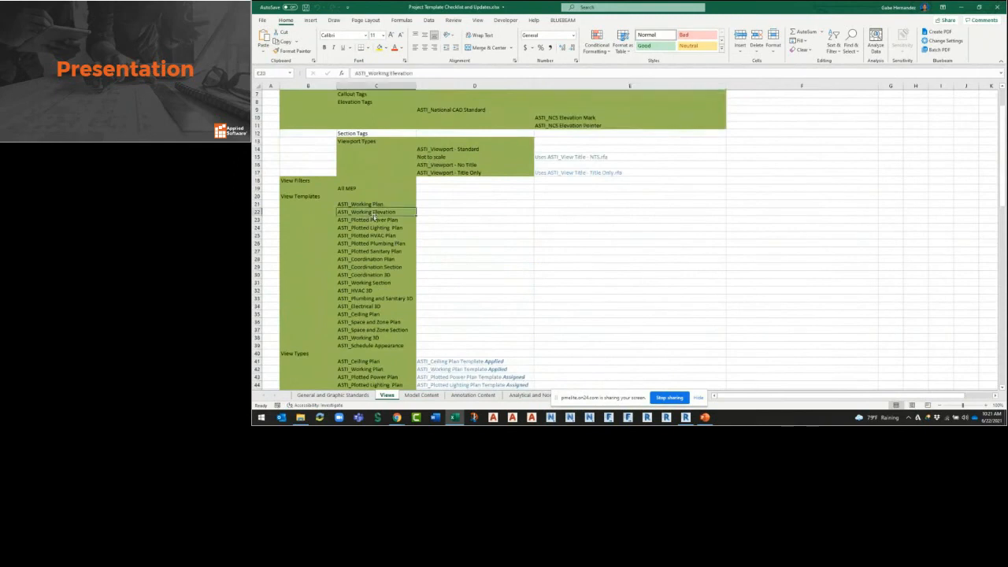
{"action": "left_click", "coordinate": [722, 47]}
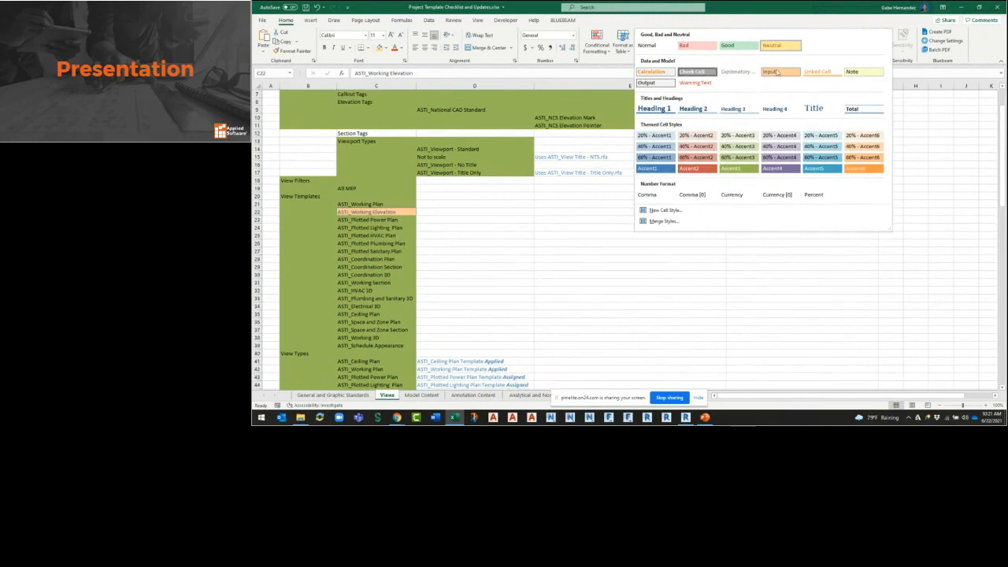
{"action": "left_click", "coordinate": [698, 45]}
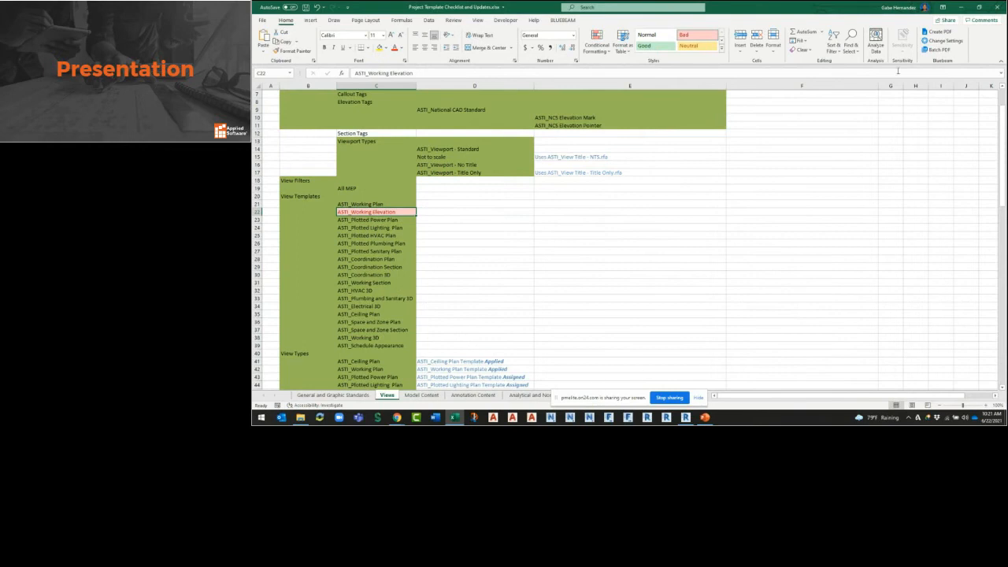
- Save and close the checklist workbook, and minimize File Explorer to return to the Revit model
{"action": "double_click", "coordinate": [473, 7]}
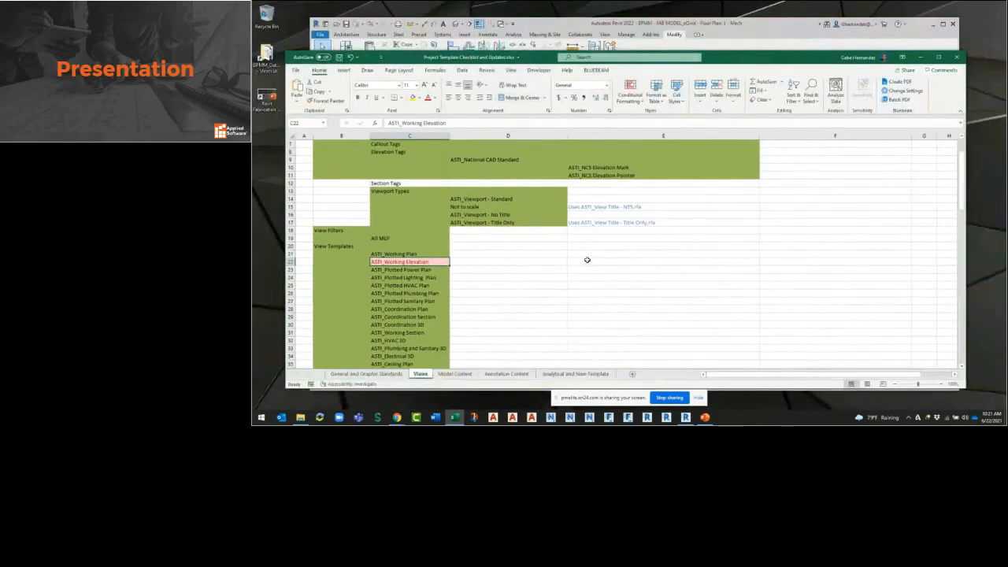
{"action": "left_click_drag", "start_coordinate": [508, 58], "coordinate": [510, 52]}
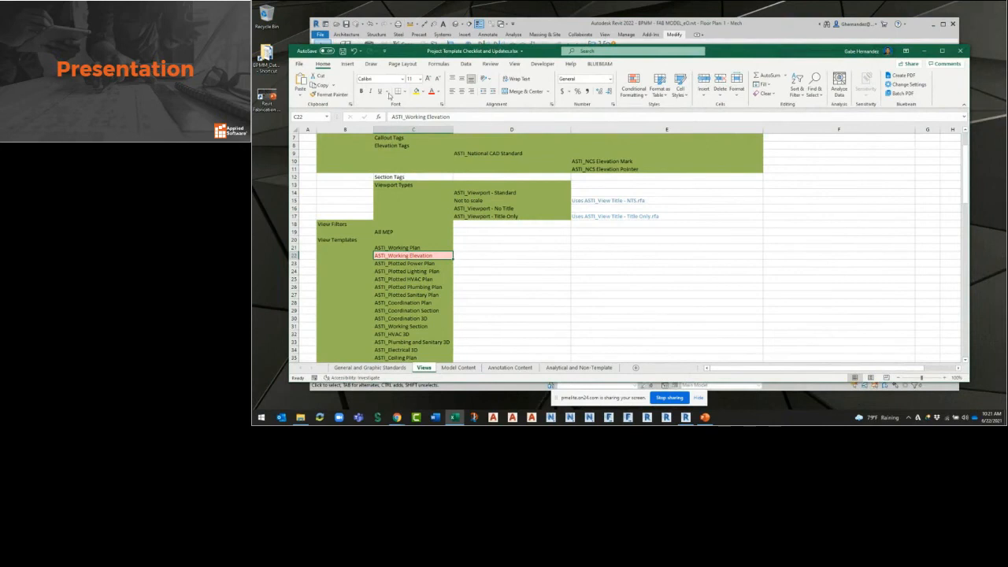
{"action": "scroll", "coordinate": [484, 227], "scroll_direction": "up", "scroll_amount": 2}
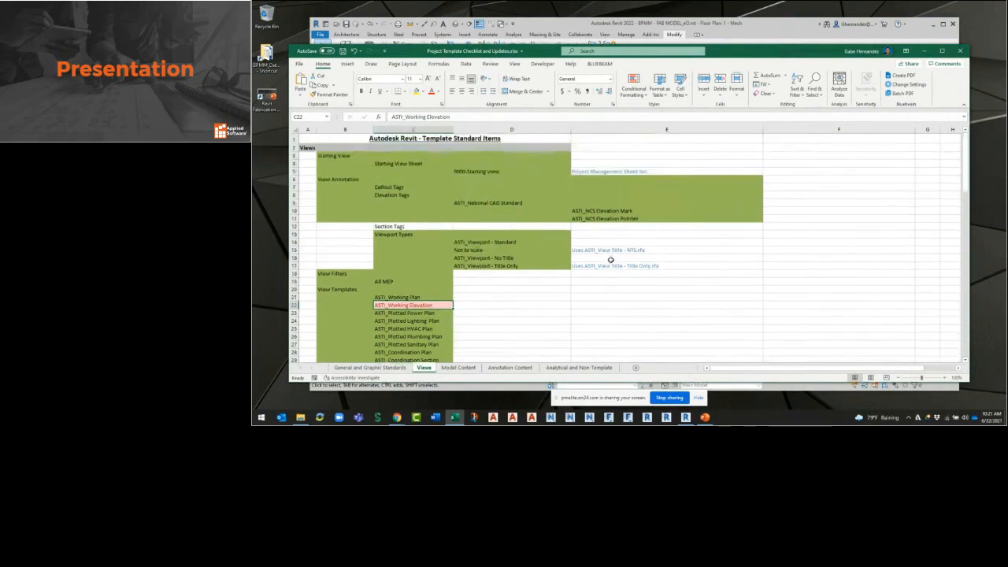
{"action": "scroll", "coordinate": [610, 260], "scroll_direction": "down", "scroll_amount": 2}
{"action": "left_click", "coordinate": [343, 51]}
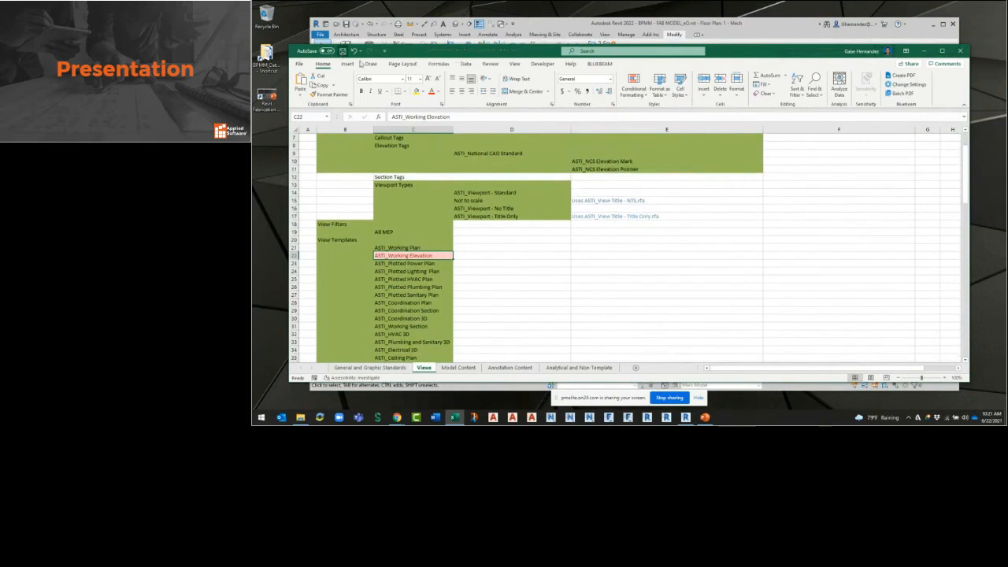
{"action": "left_click", "coordinate": [962, 51]}
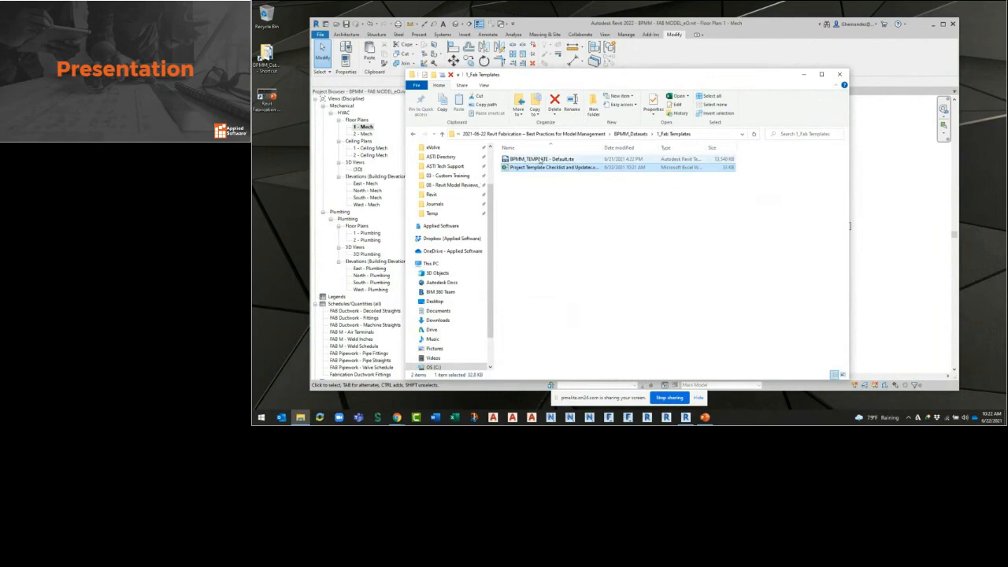
{"action": "left_click", "coordinate": [804, 75]}
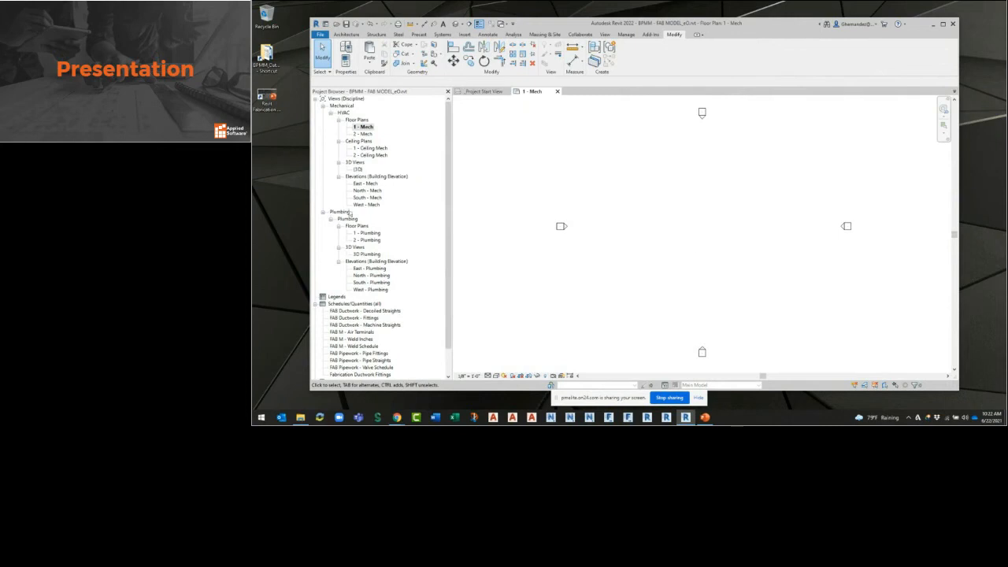
- Check the model's shared parameter file setting and its list of project parameters, and exit both without changes
{"action": "left_click", "coordinate": [624, 35]}
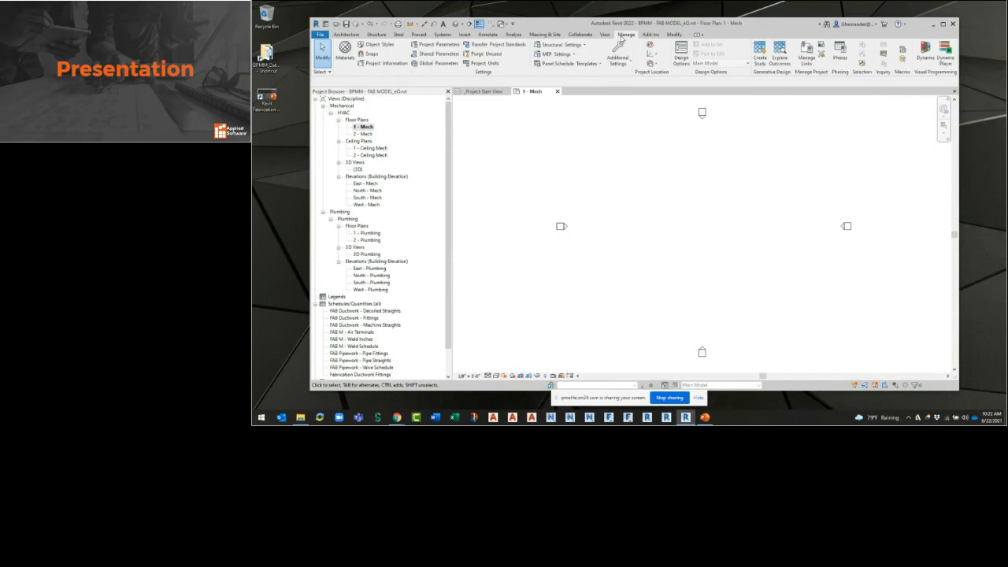
{"action": "left_click", "coordinate": [434, 54]}
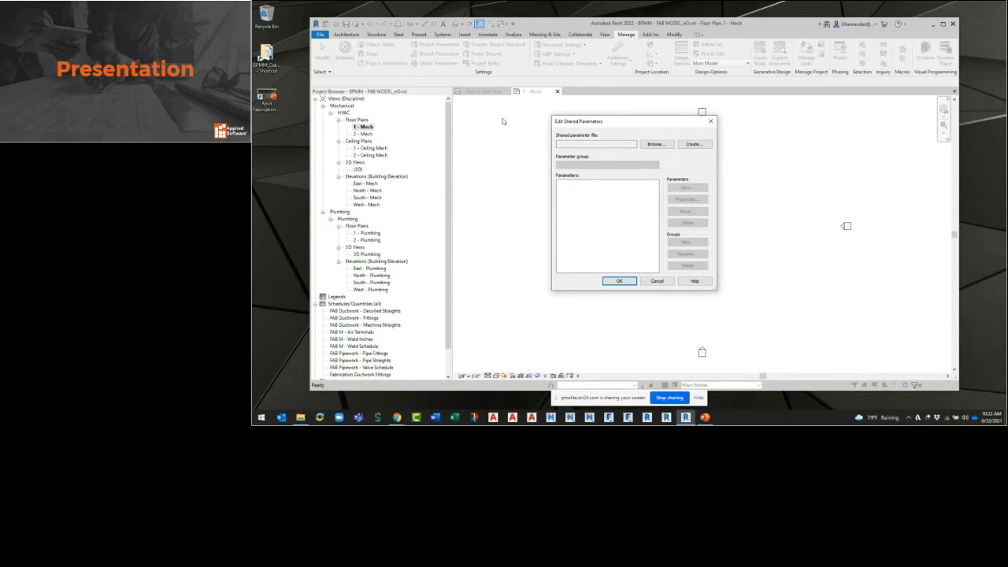
{"action": "key", "text": "Escape"}
{"action": "left_click", "coordinate": [442, 46]}
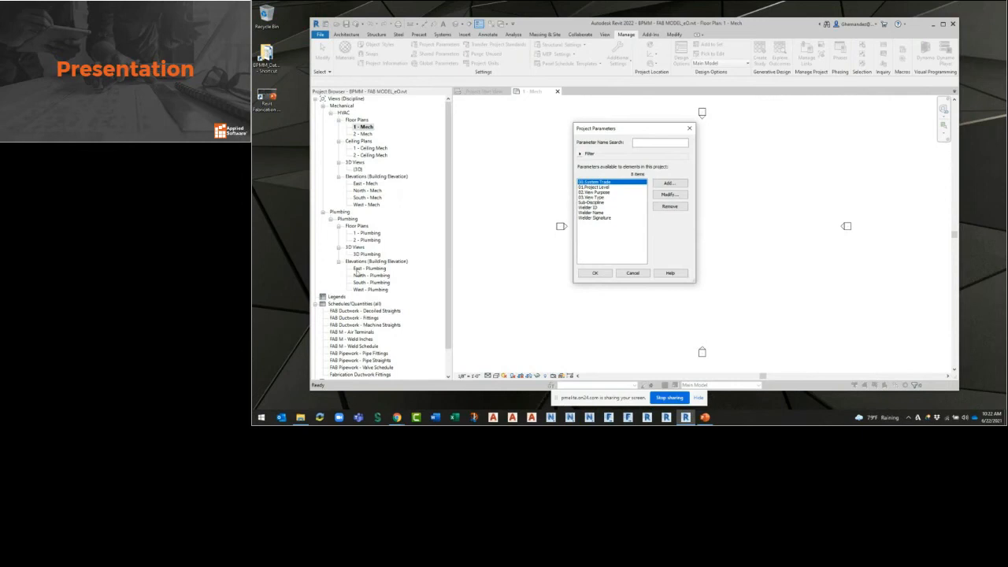
{"action": "left_click", "coordinate": [598, 203]}
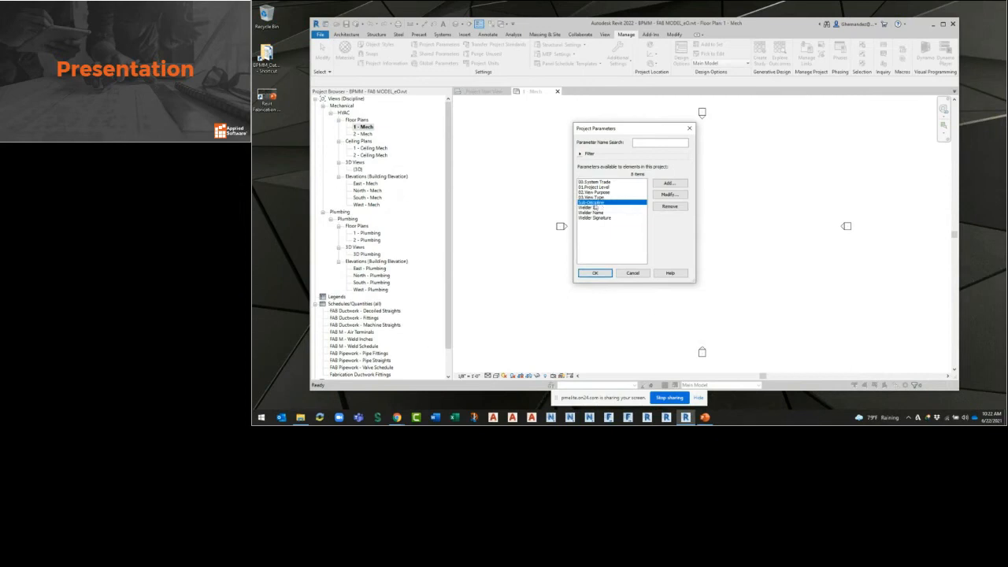
{"action": "left_click", "coordinate": [637, 276]}
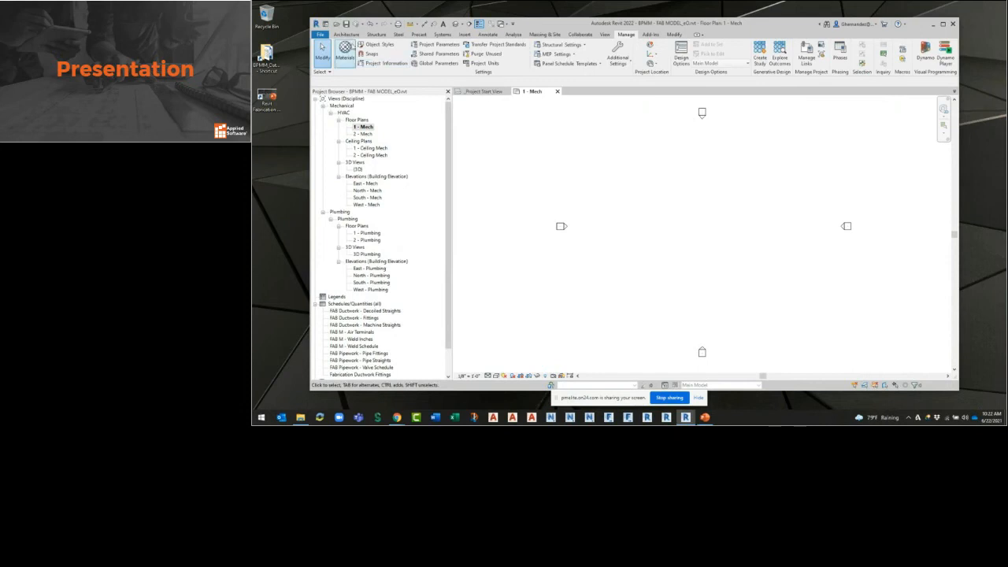
- Open the Revit options and review the available default view disciplines in the General settings without changing the selection
{"action": "left_click", "coordinate": [319, 35]}
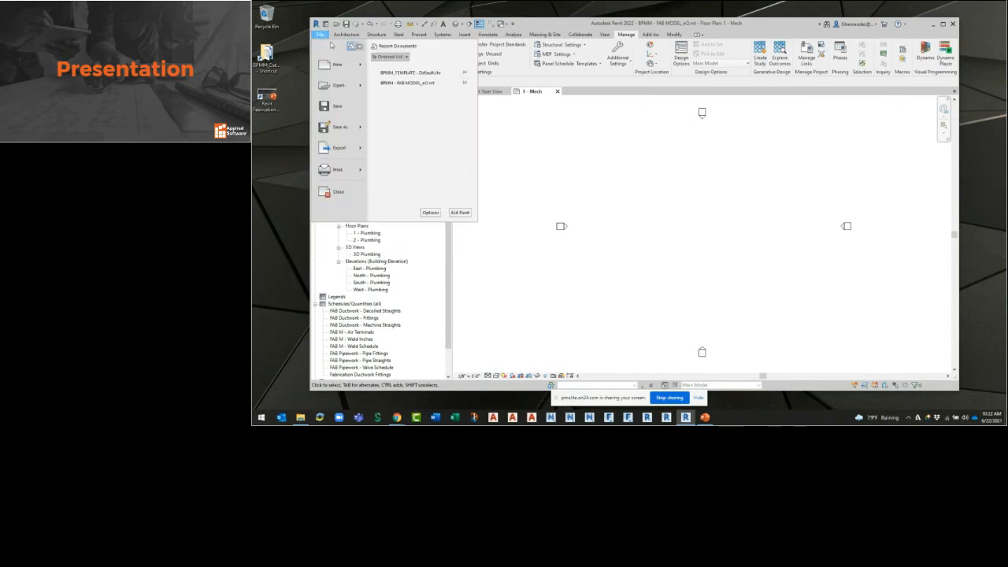
{"action": "left_click", "coordinate": [431, 213]}
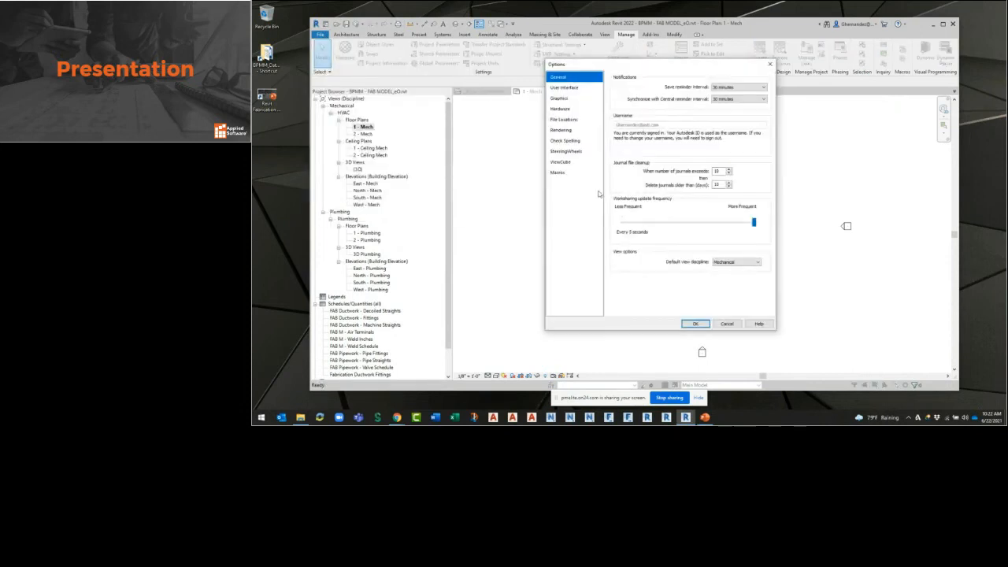
{"action": "left_click", "coordinate": [726, 261]}
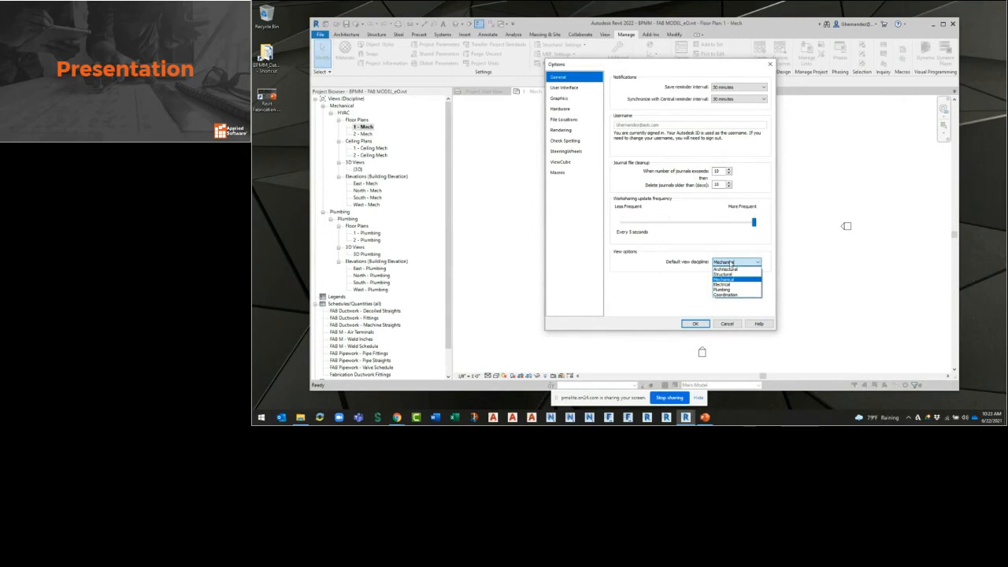
{"action": "key", "text": "ctrl"}
{"action": "key", "text": "ctrl"}
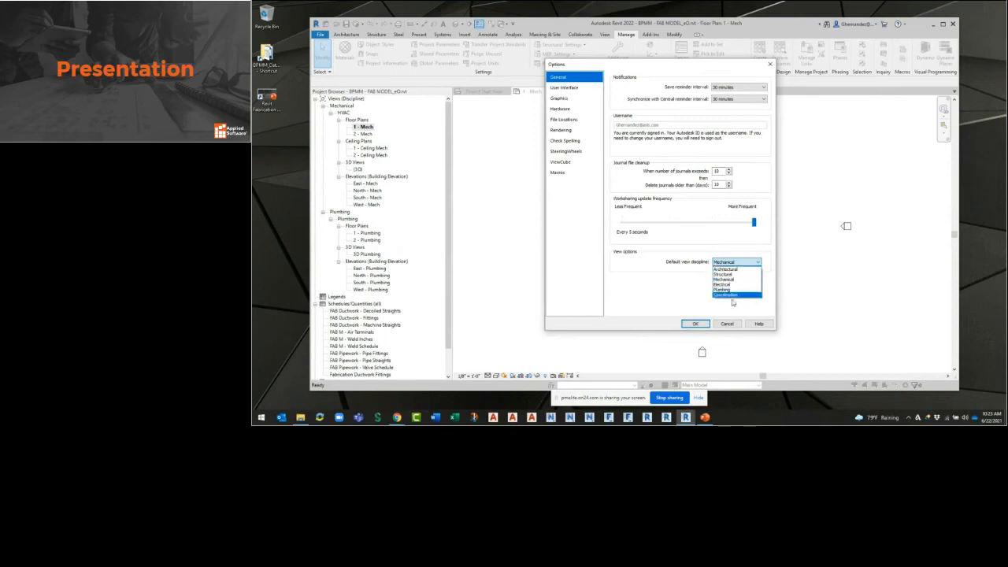
{"action": "left_click", "coordinate": [651, 271]}
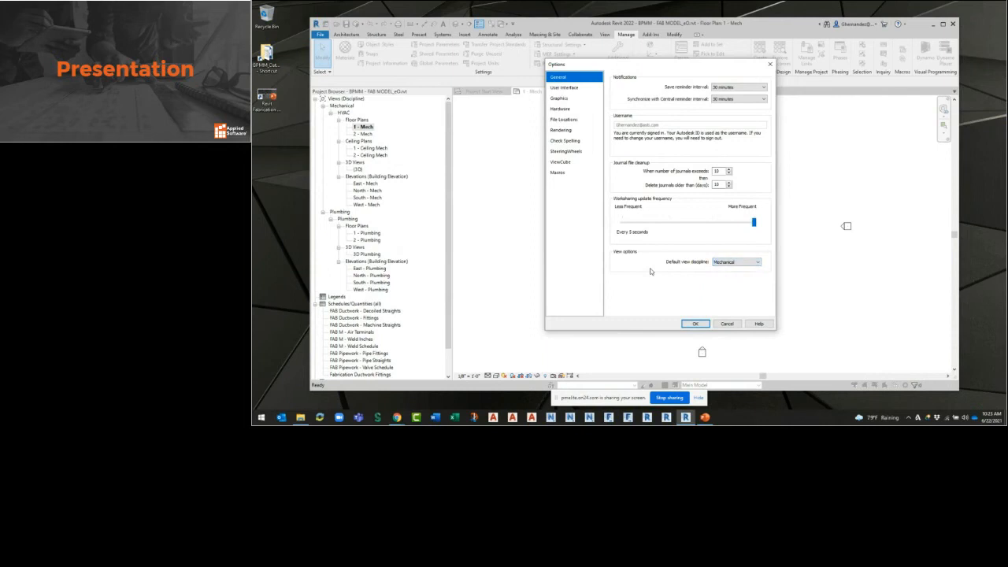
- Add the BPMM_TEMPLATE - Default file from the Fab Templates folder to the project templates under File Locations
{"action": "left_click", "coordinate": [572, 121]}
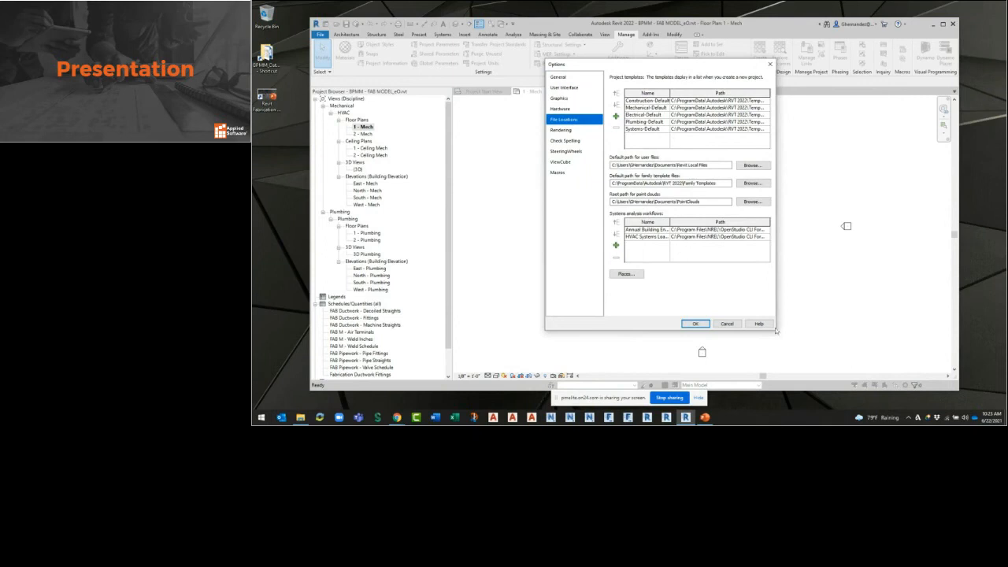
{"action": "left_click", "coordinate": [617, 117]}
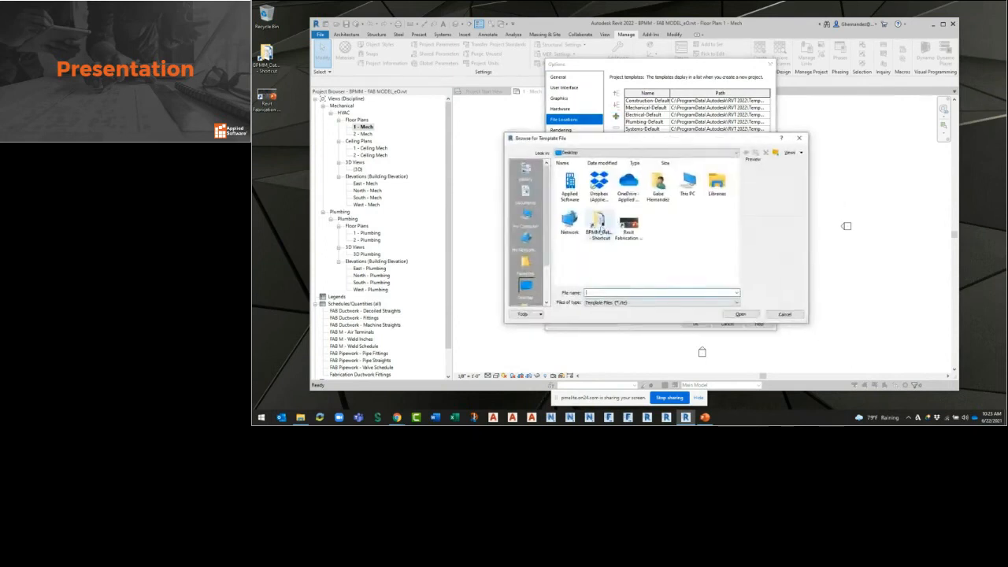
{"action": "double_click", "coordinate": [603, 222]}
{"action": "double_click", "coordinate": [600, 187]}
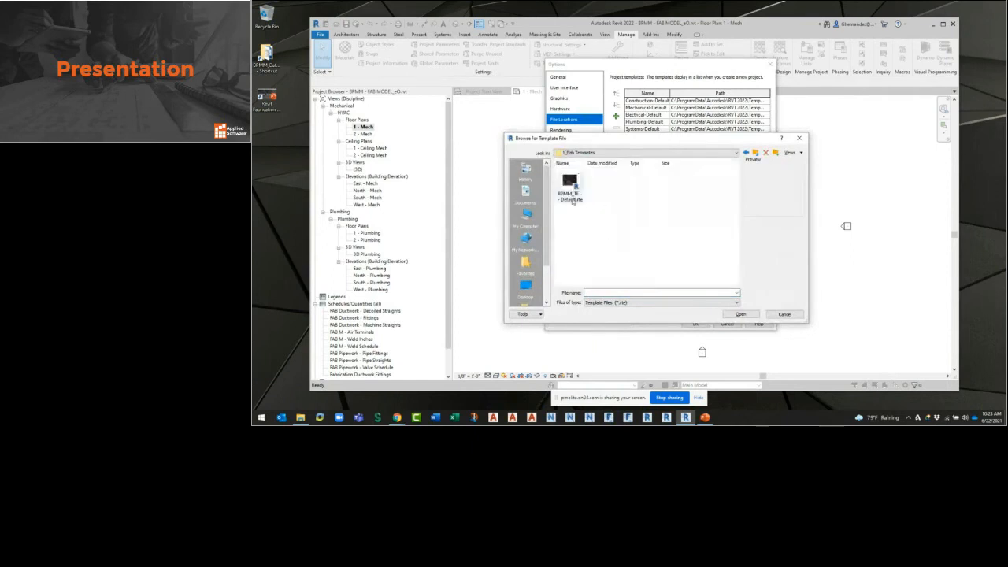
{"action": "left_click", "coordinate": [572, 191]}
{"action": "left_click", "coordinate": [739, 313]}
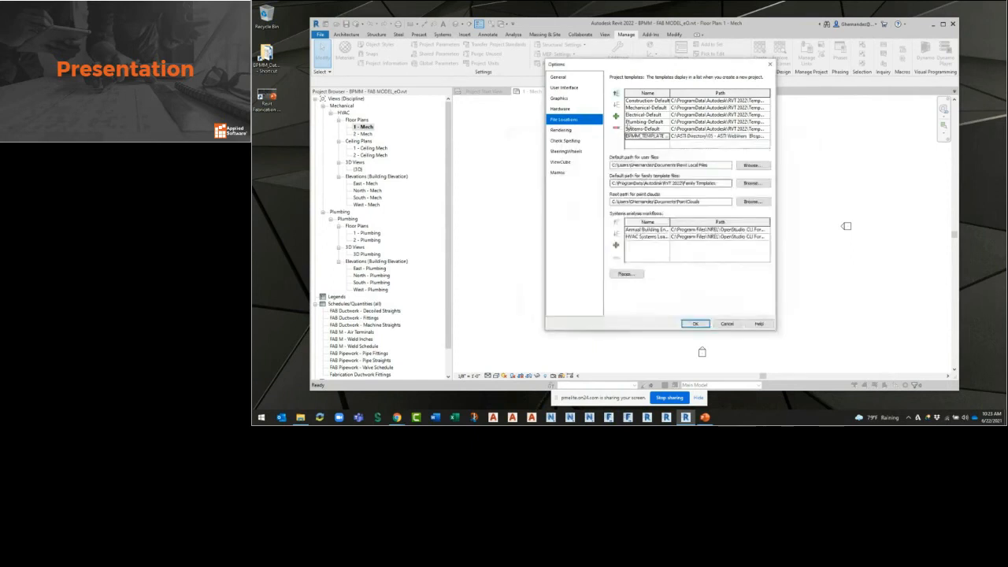
{"action": "left_click", "coordinate": [616, 115]}
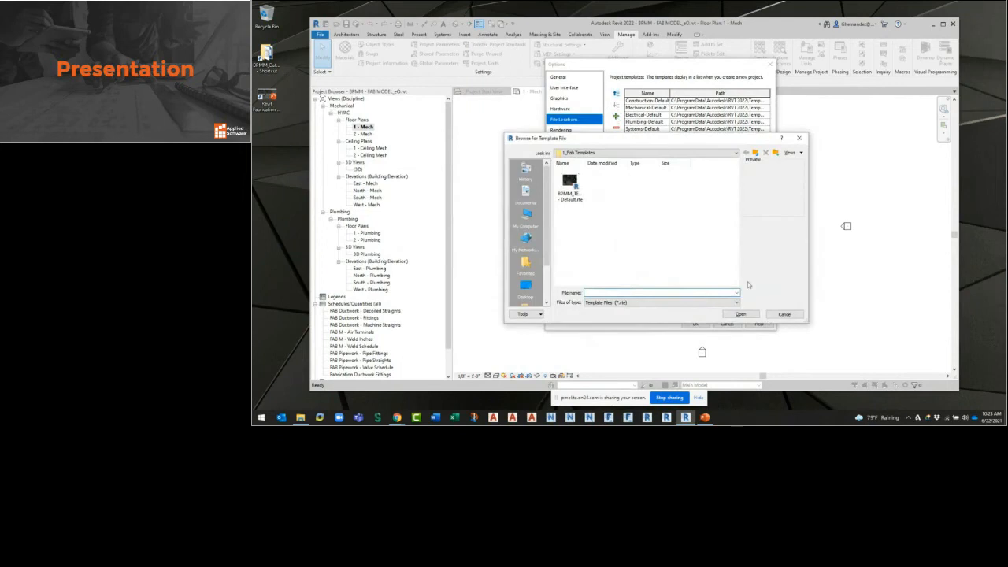
{"action": "left_click", "coordinate": [786, 314]}
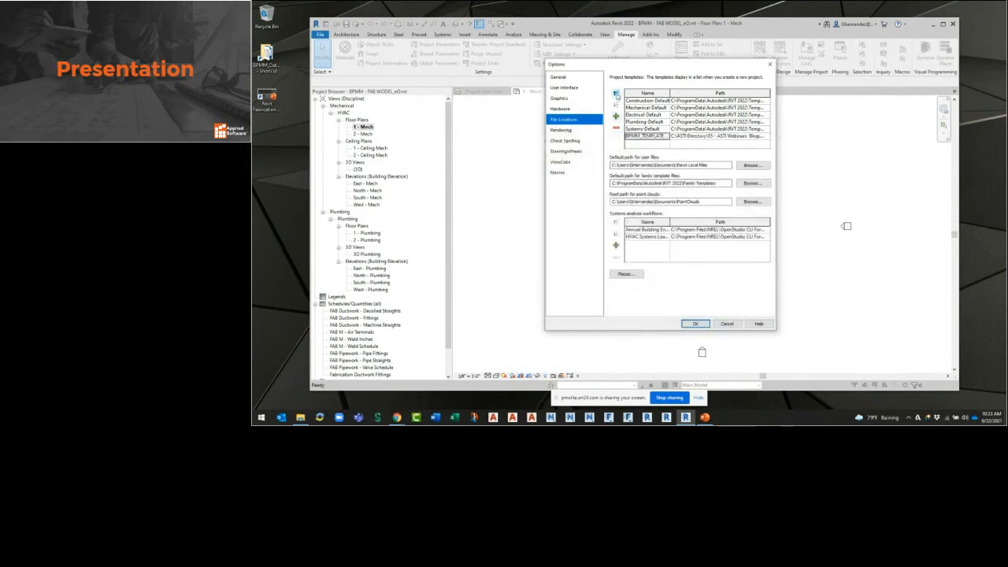
- Move the BPMM_TEMPLATE - Default entry to the top of the project templates list and widen the Name column
{"action": "left_click", "coordinate": [617, 94]}
{"action": "left_click", "coordinate": [617, 94]}
{"action": "left_click", "coordinate": [616, 93]}
{"action": "left_click", "coordinate": [617, 94]}
{"action": "left_click", "coordinate": [617, 94]}
{"action": "left_click_drag", "start_coordinate": [670, 92], "coordinate": [699, 92]}
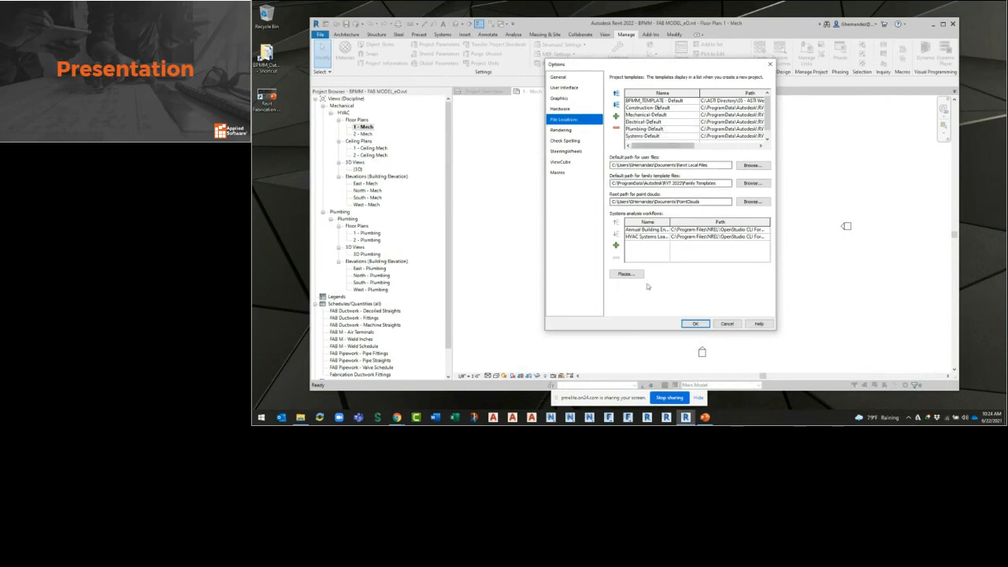
- Check the default path for user files and its Revit Local Files folder, leaving the path as it is
{"action": "left_click", "coordinate": [732, 165]}
{"action": "left_click", "coordinate": [743, 166]}
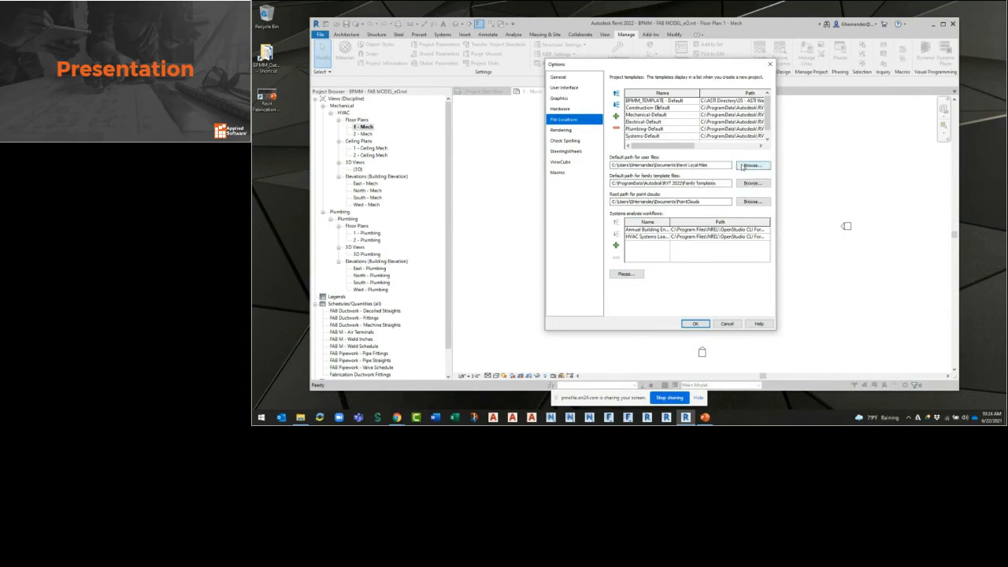
{"action": "left_click_drag", "start_coordinate": [731, 165], "coordinate": [589, 165]}
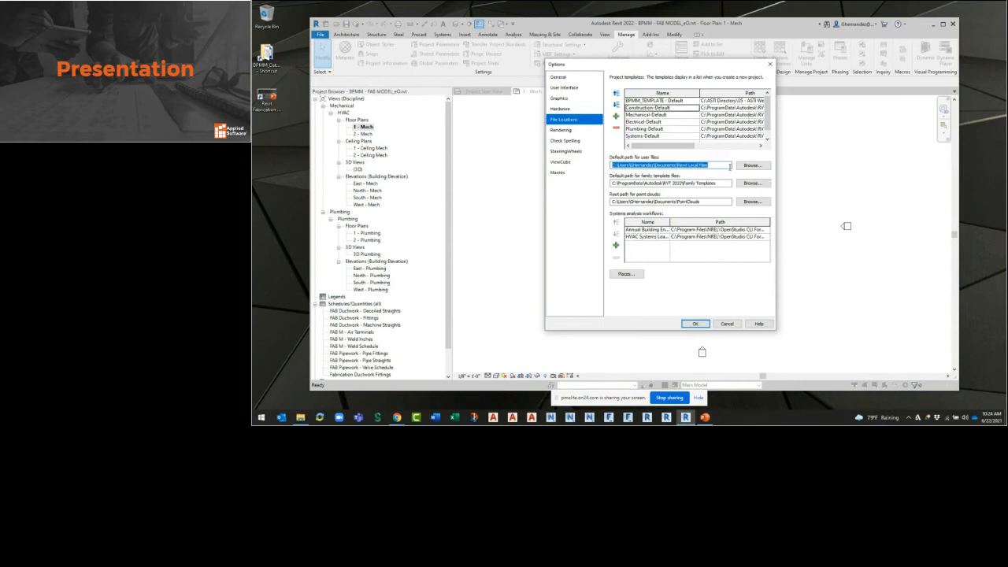
{"action": "left_click", "coordinate": [750, 166]}
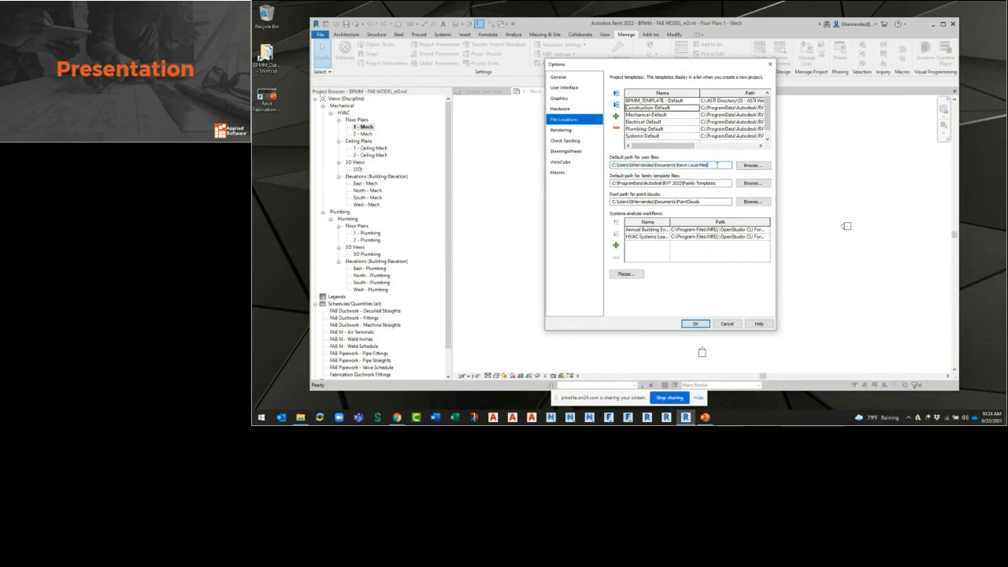
{"action": "key", "text": "ctrl"}
{"action": "key", "text": "ctrl"}
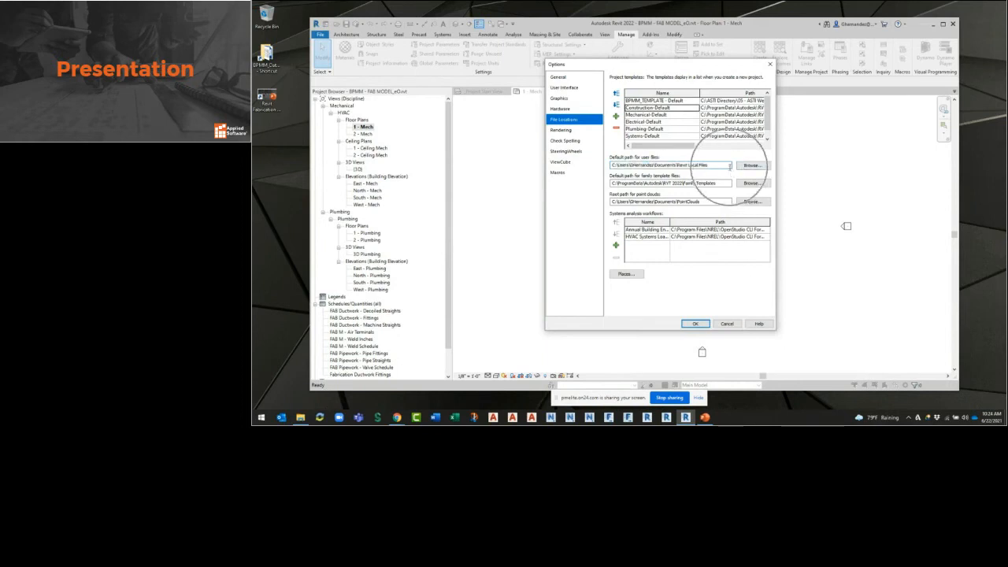
{"action": "key", "text": "ctrl"}
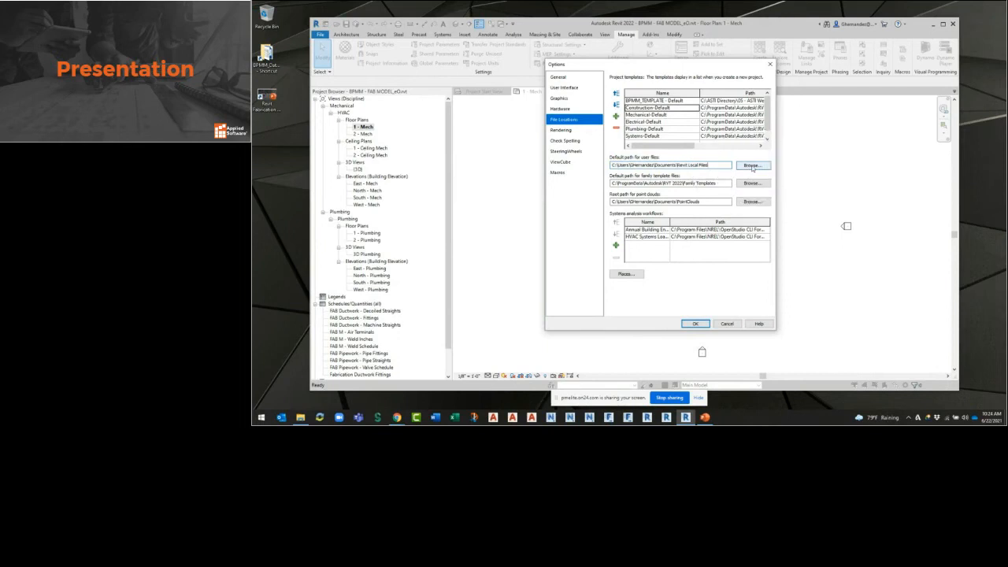
{"action": "left_click", "coordinate": [752, 167]}
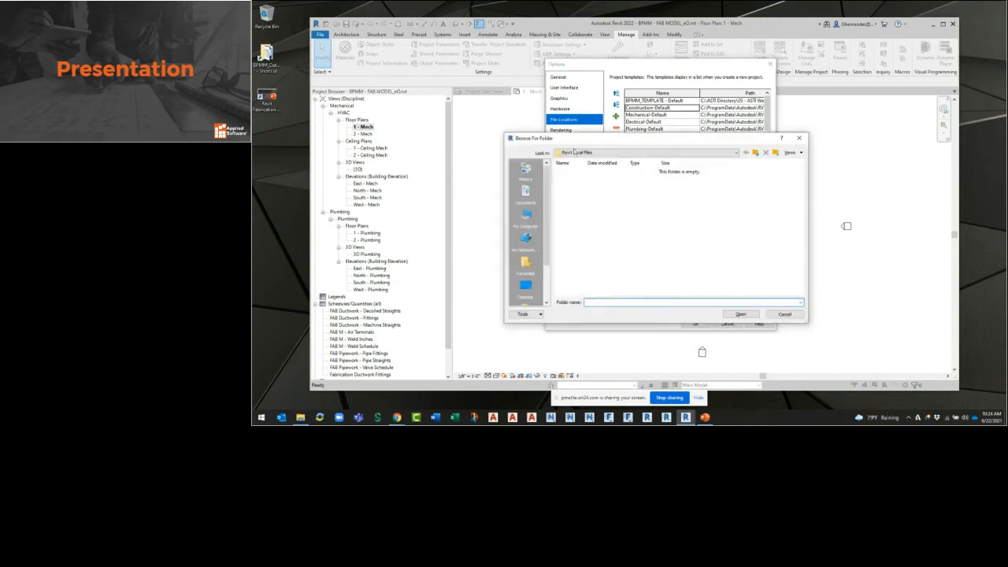
{"action": "left_click", "coordinate": [789, 314]}
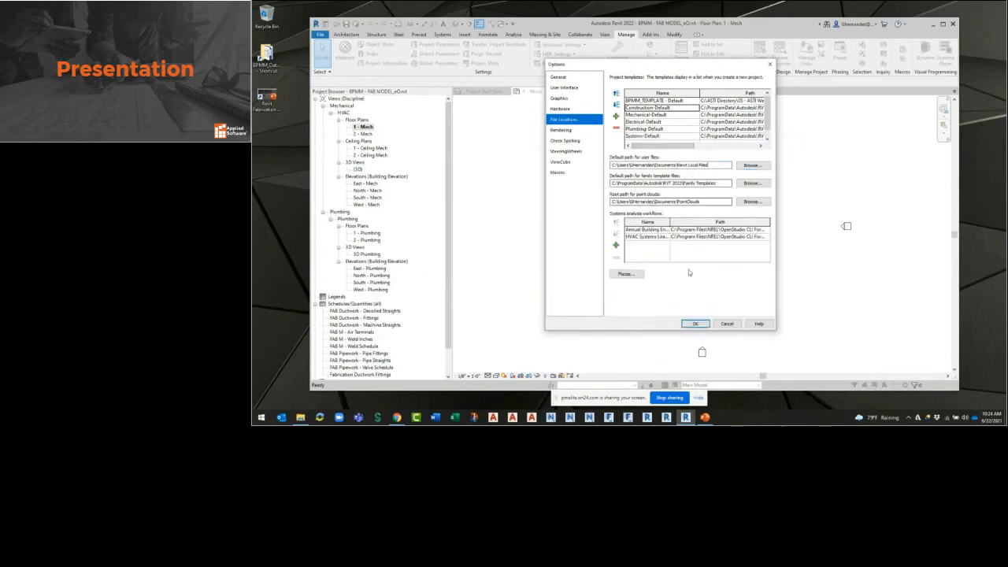
- Open the Places library list and review the full paths of the Imperial and Metric libraries
{"action": "left_click", "coordinate": [626, 274]}
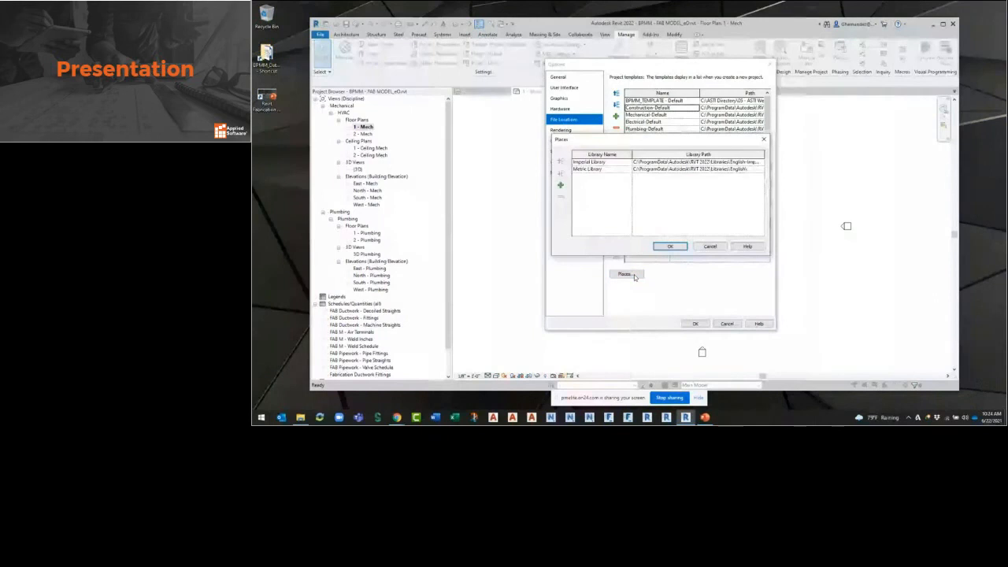
{"action": "left_click_drag", "start_coordinate": [640, 139], "coordinate": [654, 186]}
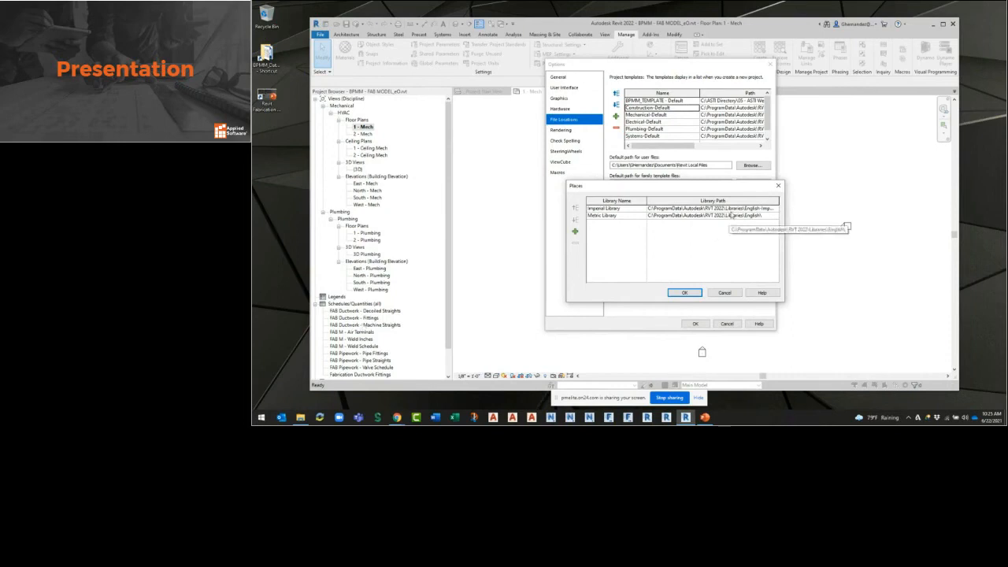
{"action": "key", "text": "ctrl"}
{"action": "key", "text": "ctrl"}
{"action": "key", "text": "ctrl"}
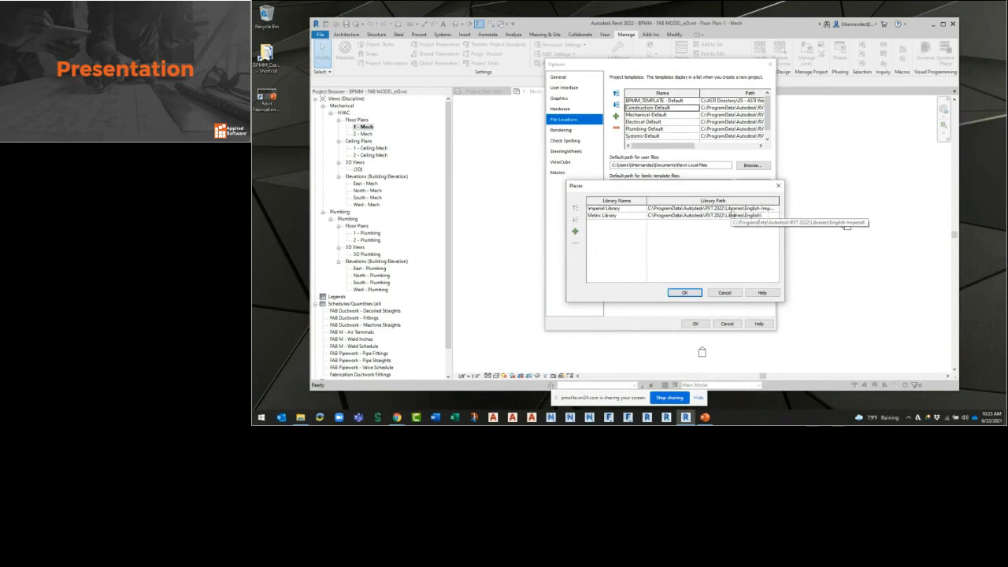
{"action": "key", "text": "ctrl"}
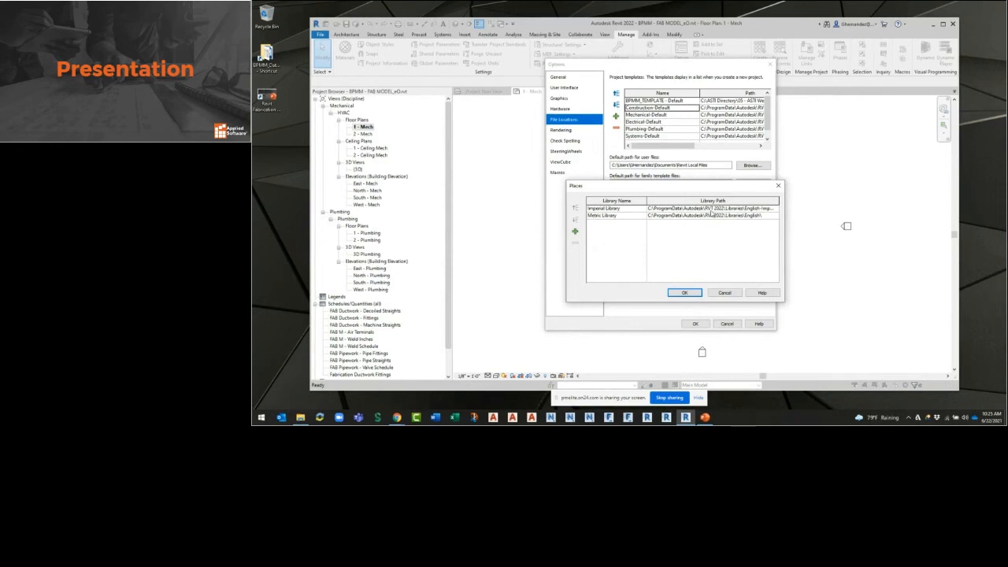
- Add a new library entry in Places, browse for its folder path without choosing one, and remove the entry
{"action": "left_click", "coordinate": [575, 232]}
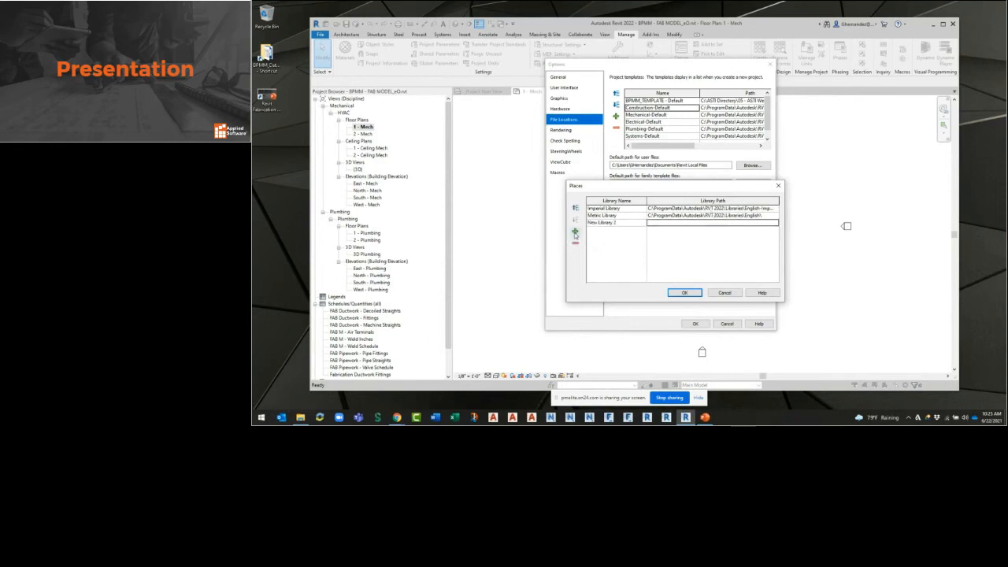
{"action": "left_click", "coordinate": [649, 223]}
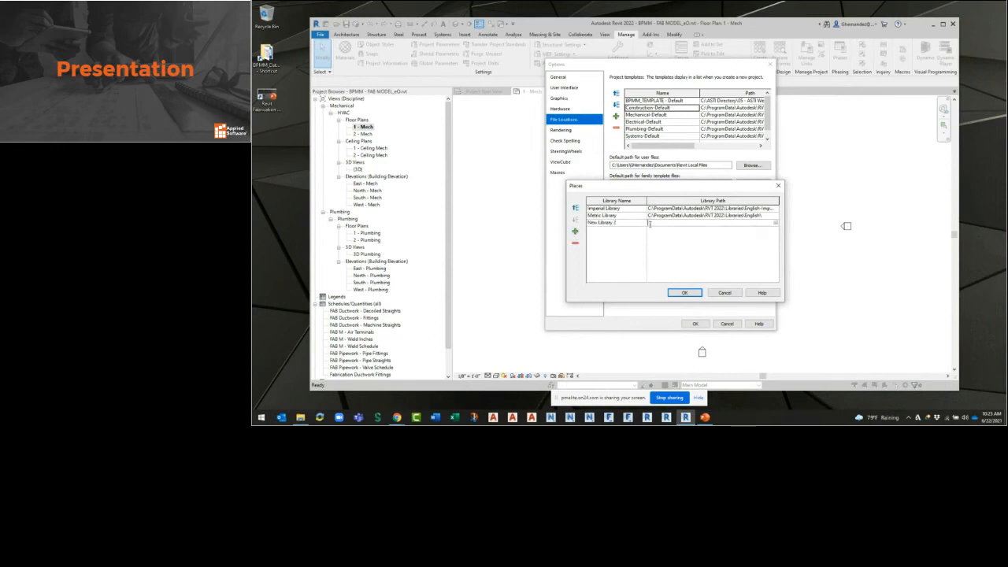
{"action": "left_click", "coordinate": [775, 224]}
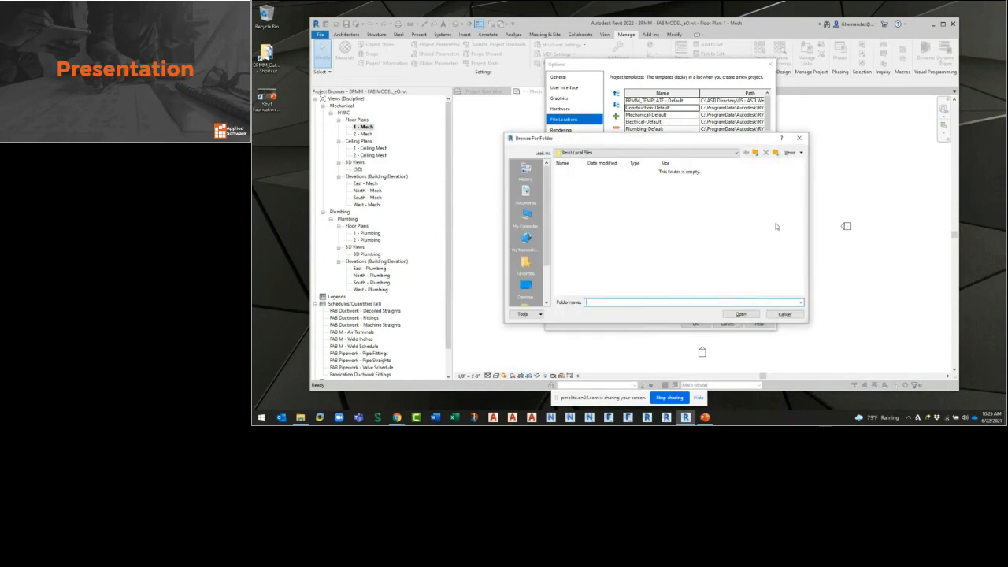
{"action": "left_click", "coordinate": [784, 315]}
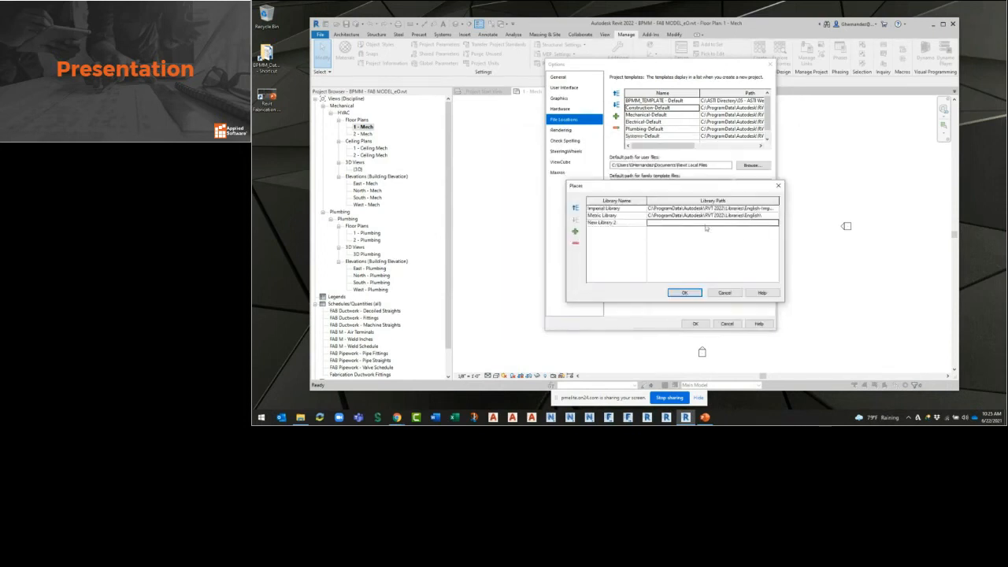
{"action": "left_click", "coordinate": [603, 223]}
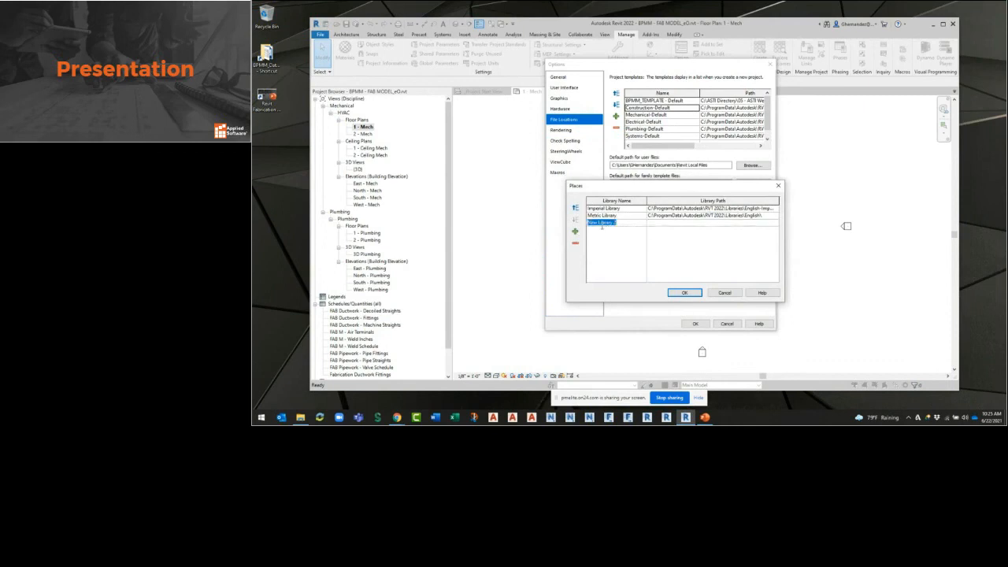
{"action": "left_click", "coordinate": [575, 243]}
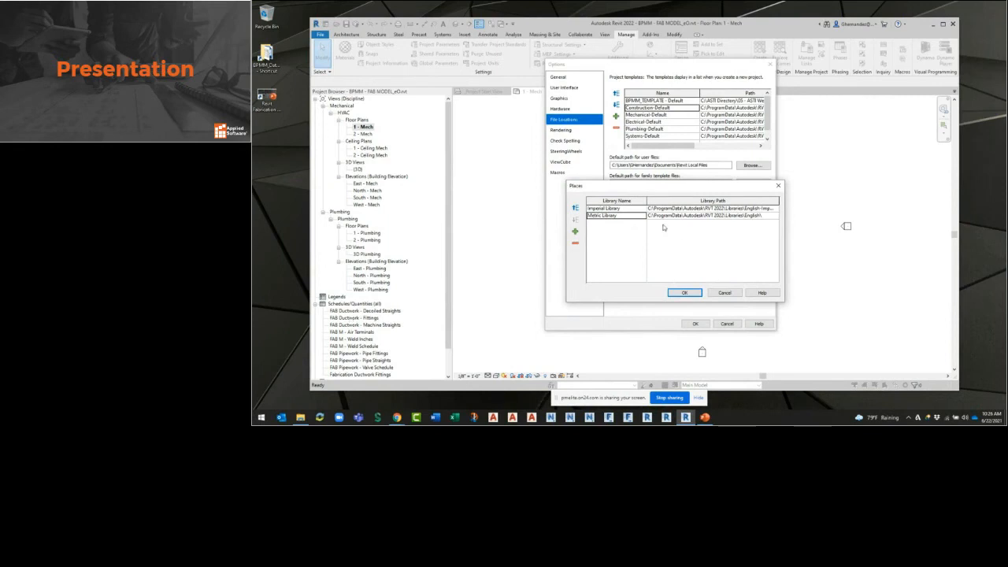
- Close the Places library list, open it once more for a final check, and cancel both it and the options
{"action": "left_click_drag", "start_coordinate": [623, 190], "coordinate": [635, 300]}
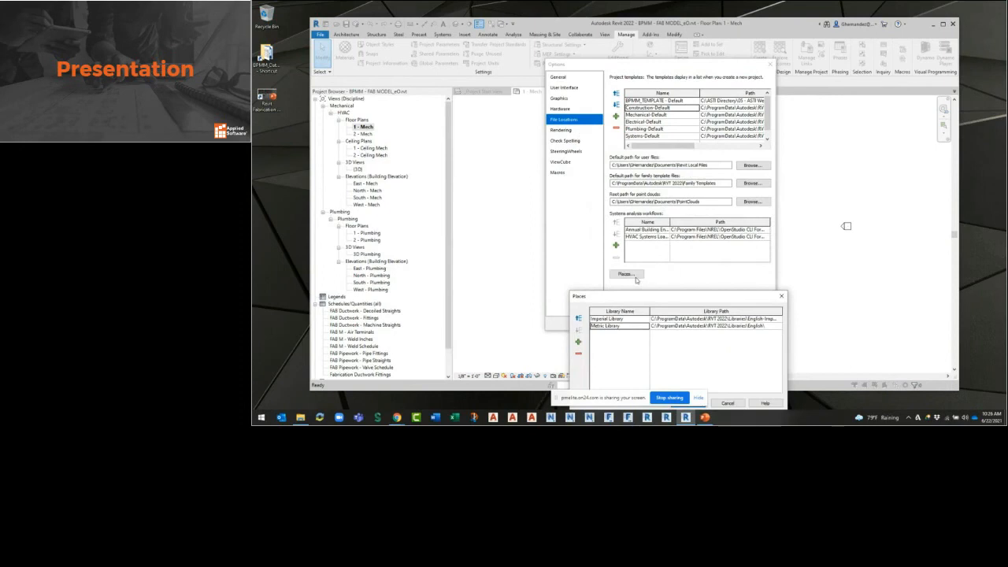
{"action": "left_click", "coordinate": [782, 296]}
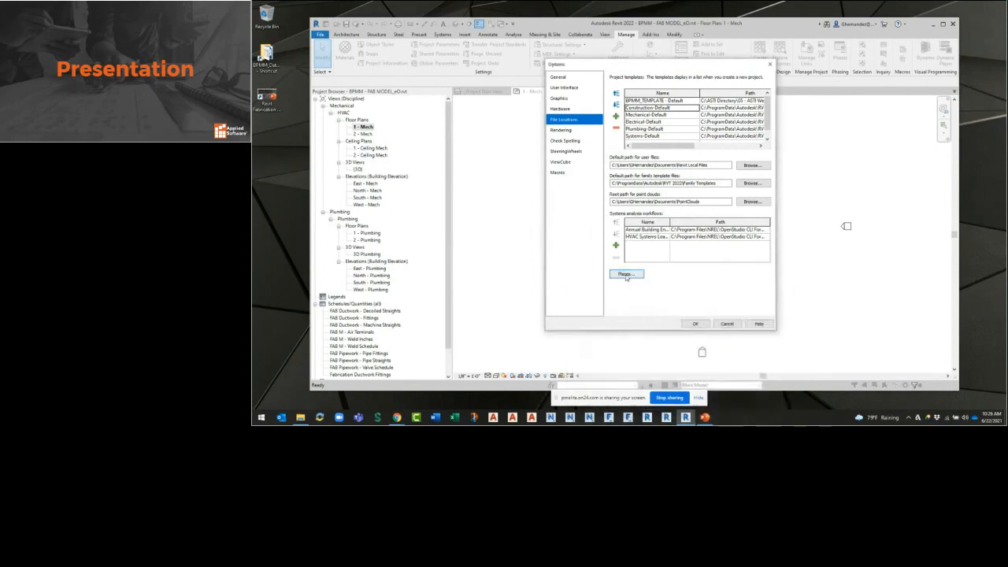
{"action": "left_click", "coordinate": [626, 275]}
{"action": "left_click_drag", "start_coordinate": [637, 288], "coordinate": [635, 173]}
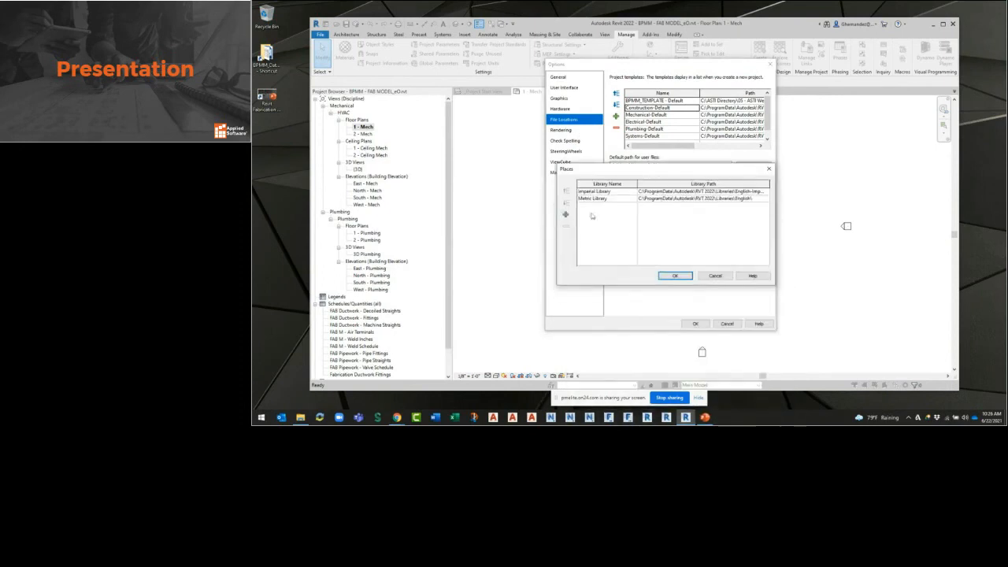
{"action": "left_click", "coordinate": [730, 275]}
{"action": "left_click", "coordinate": [729, 324]}
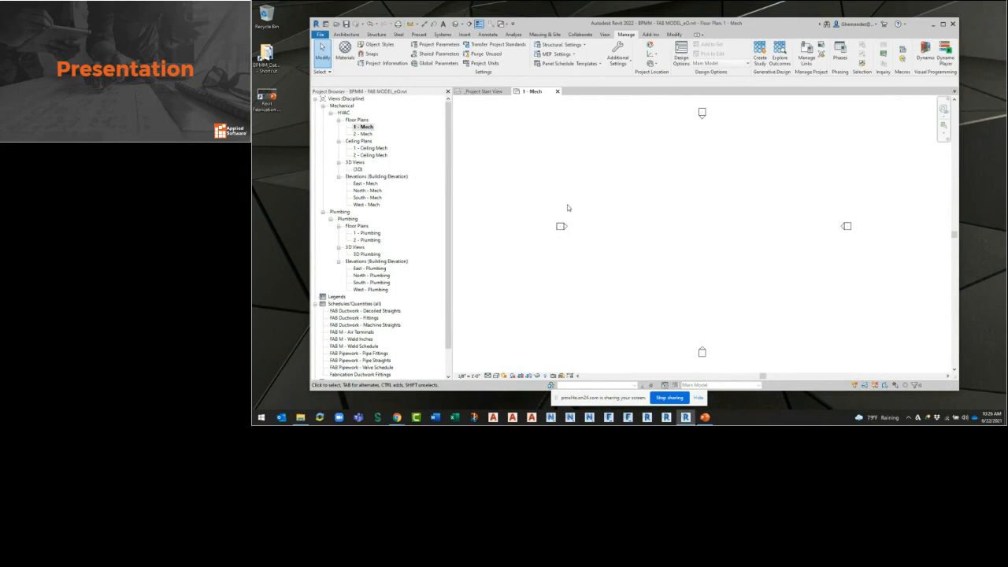
- Look over the rest of the model's Project Browser and switch to the template's _Project Start View
{"action": "scroll", "coordinate": [371, 268], "scroll_direction": "down", "scroll_amount": 1}
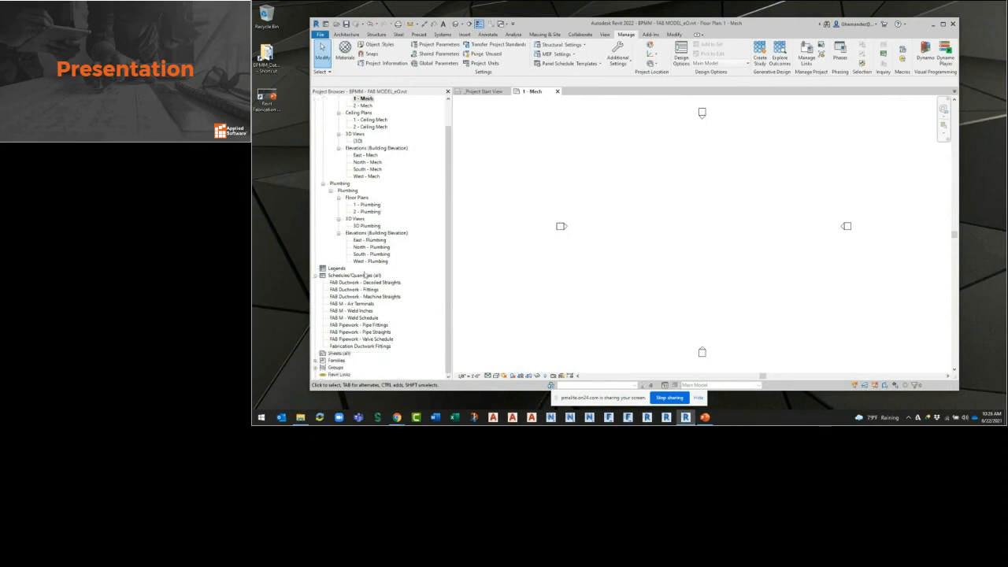
{"action": "left_click", "coordinate": [498, 92]}
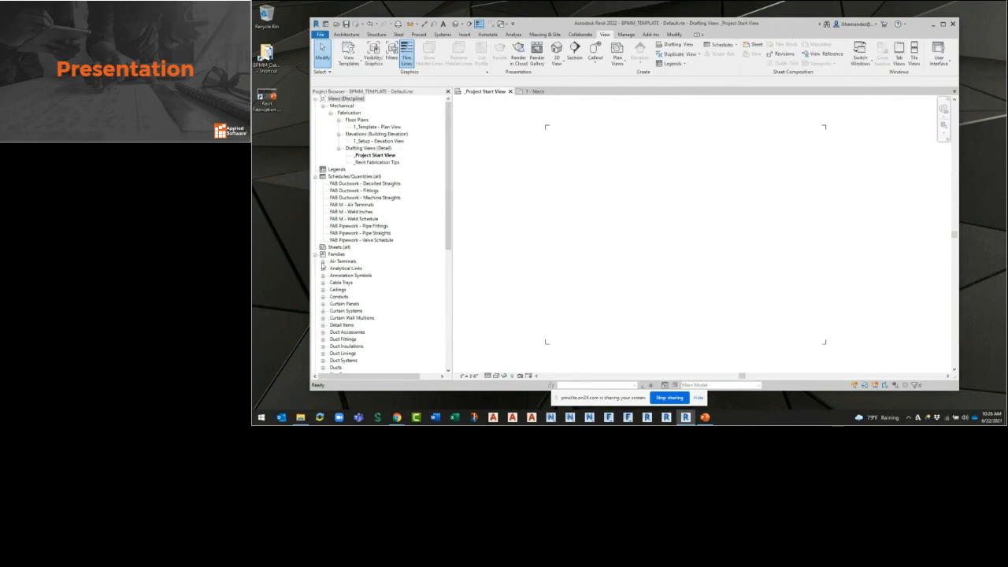
{"action": "left_click", "coordinate": [323, 263]}
{"action": "left_click", "coordinate": [323, 262]}
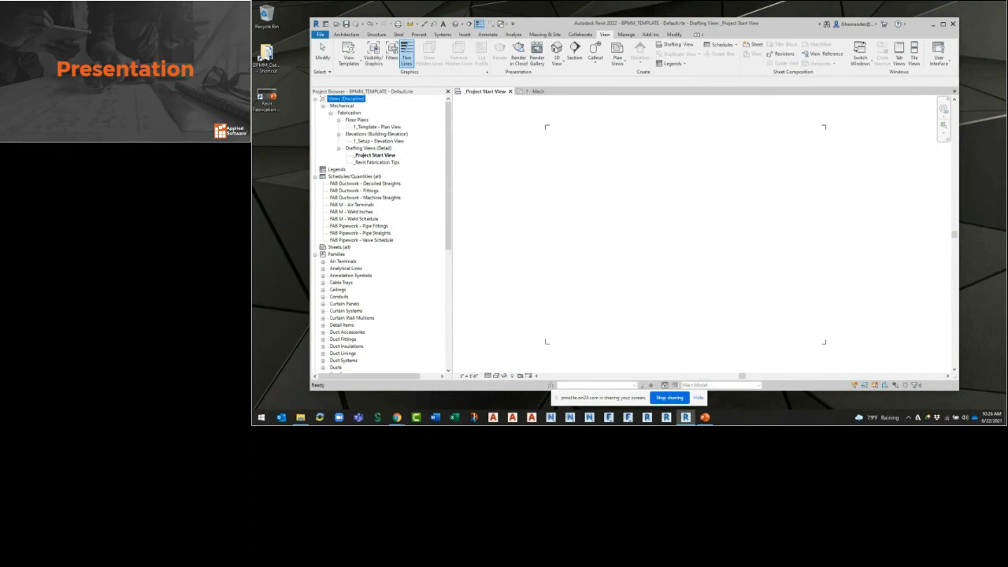
{"action": "key", "text": "alt+Tab"}
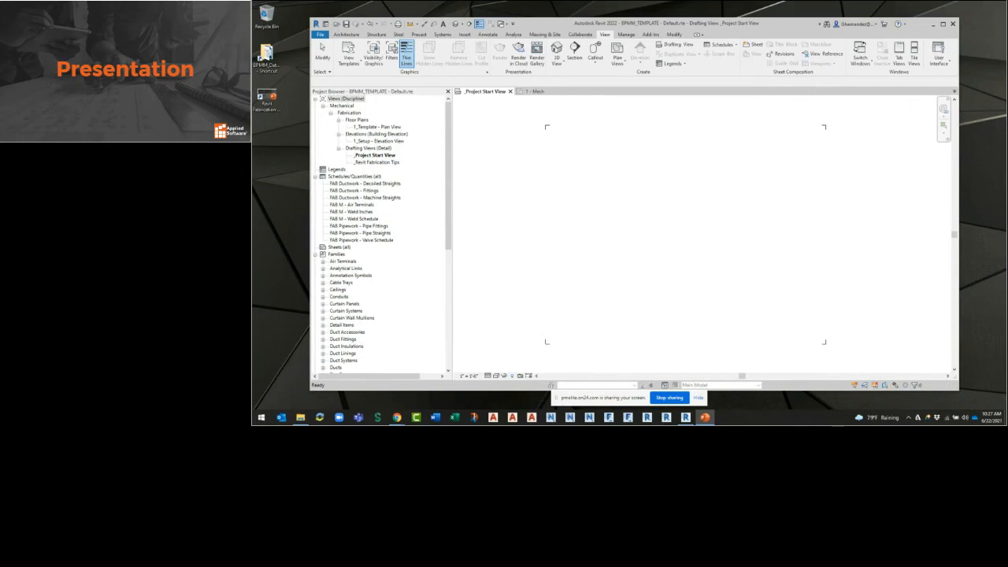
{"action": "left_click", "coordinate": [528, 162]}
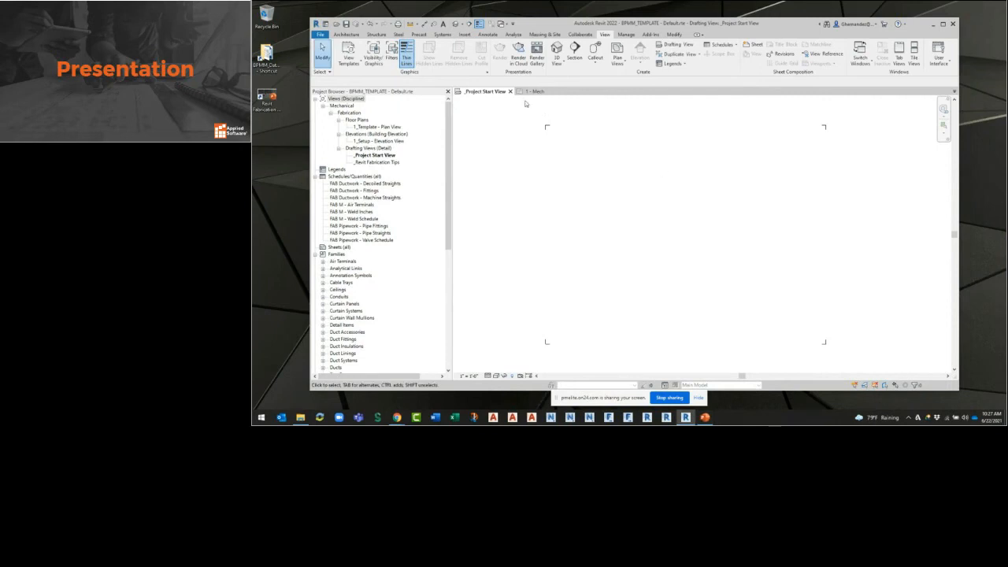
- Close the BPMM fabrication model and the BPMM_TEMPLATE - Default.rte template without saving changes to either
{"action": "left_click", "coordinate": [560, 92]}
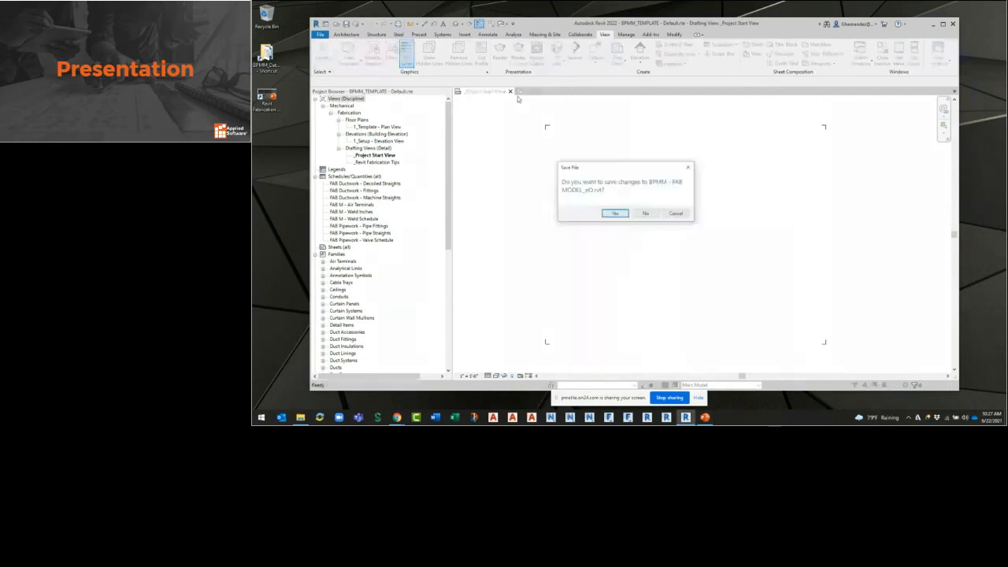
{"action": "left_click", "coordinate": [645, 213]}
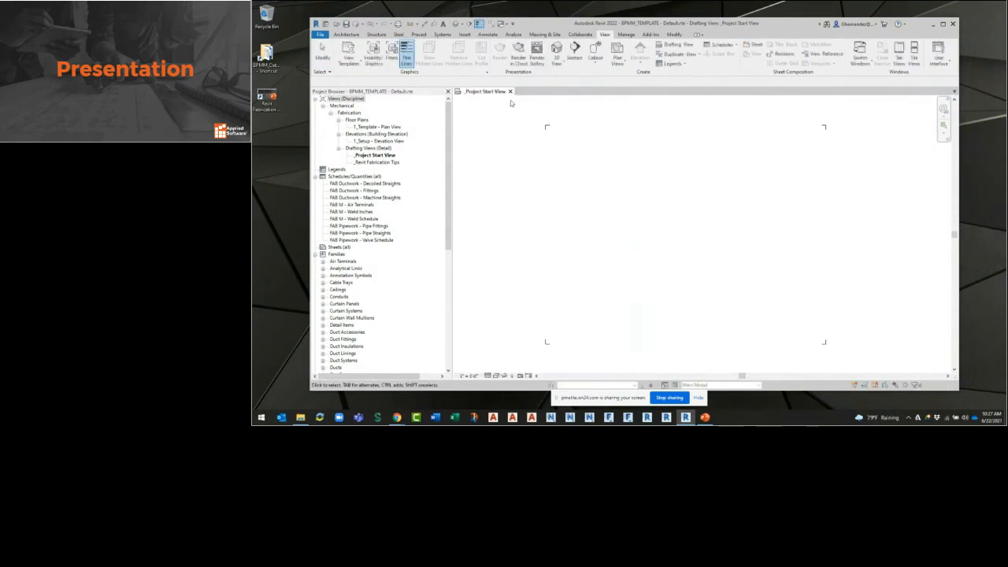
{"action": "left_click", "coordinate": [510, 91]}
{"action": "left_click", "coordinate": [646, 213]}
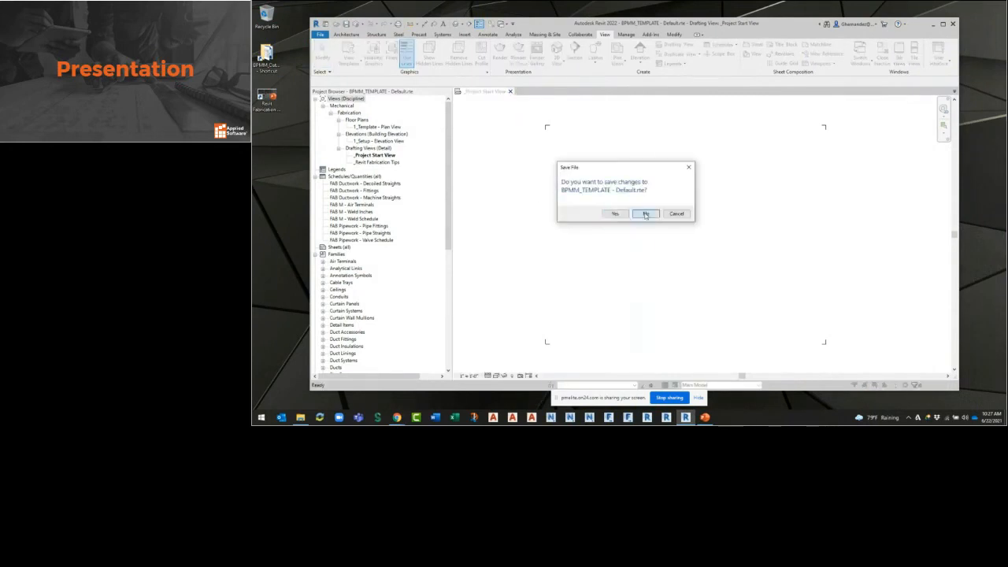
- Open Sample Fab Project for VT-FLT.rvt from the 2_Model Optimization folder in BPMM_Datasets and switch to the PowerPoint presentation
{"action": "left_click", "coordinate": [360, 114]}
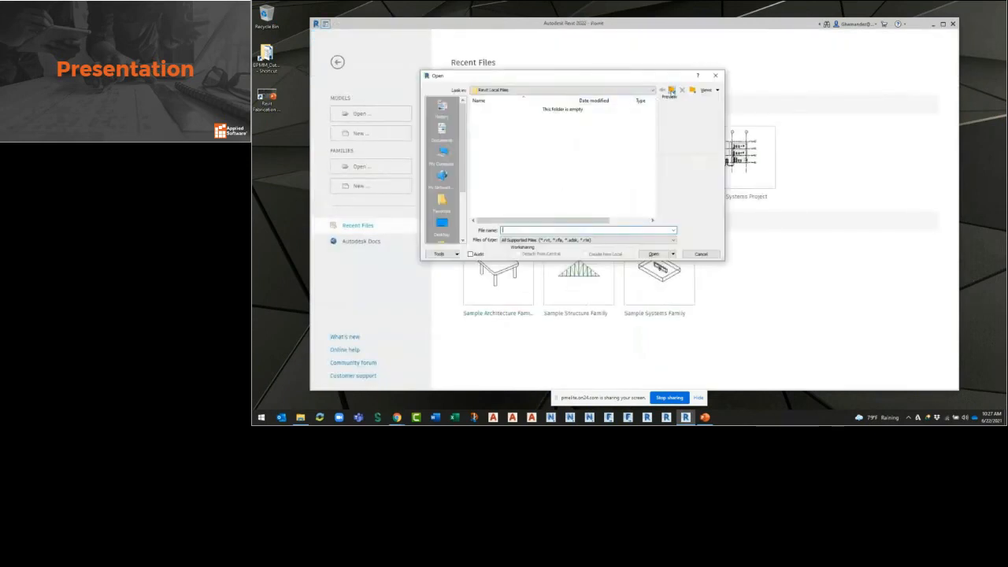
{"action": "left_click", "coordinate": [671, 90]}
{"action": "left_click", "coordinate": [442, 224]}
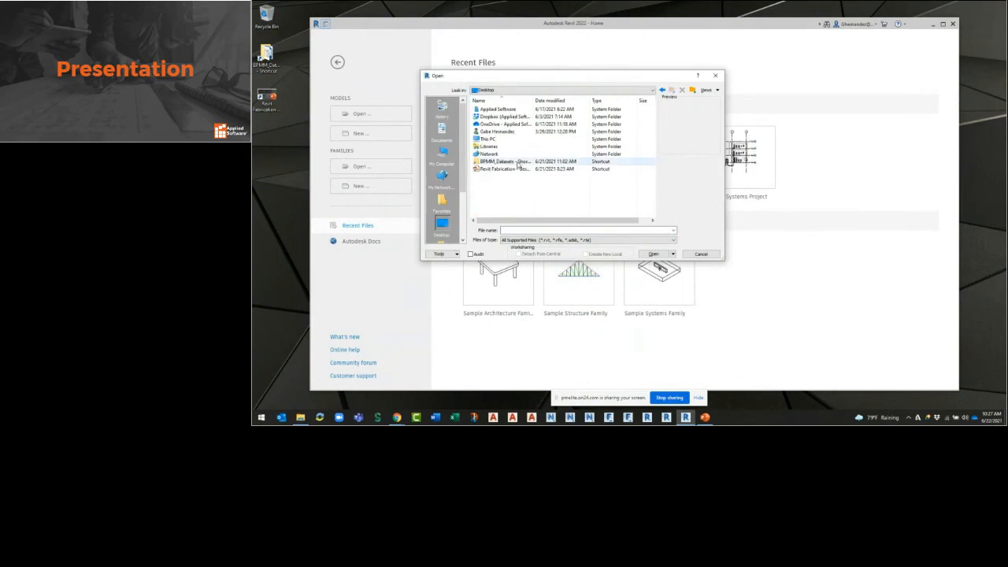
{"action": "double_click", "coordinate": [518, 162]}
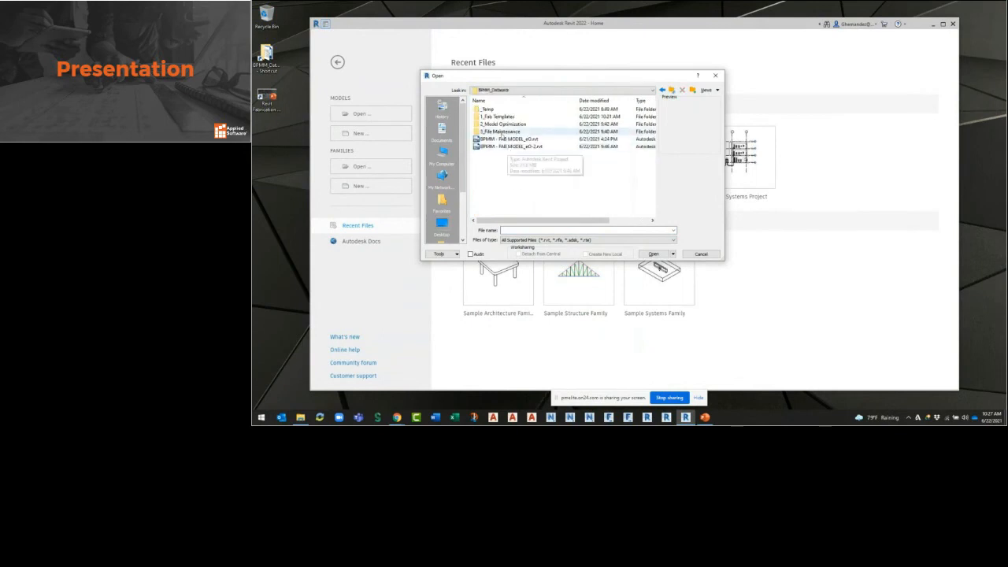
{"action": "double_click", "coordinate": [504, 124]}
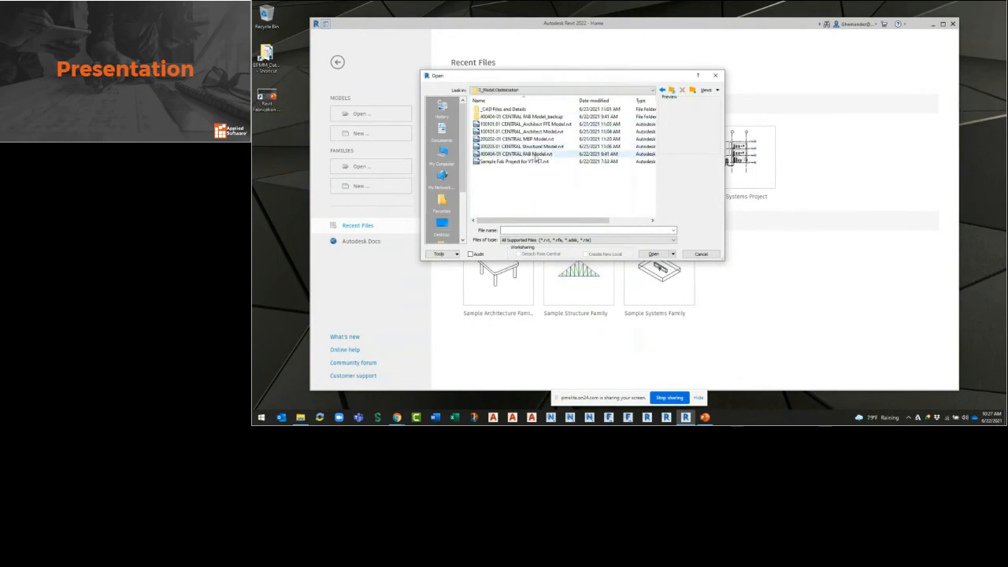
{"action": "double_click", "coordinate": [535, 155]}
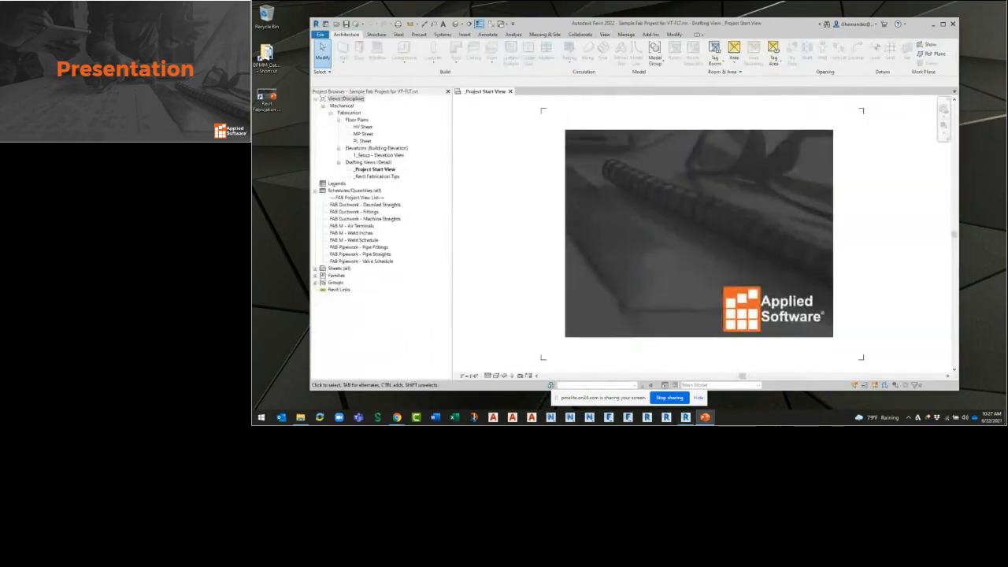
{"action": "left_click", "coordinate": [705, 418]}
{"action": "left_click", "coordinate": [570, 191]}
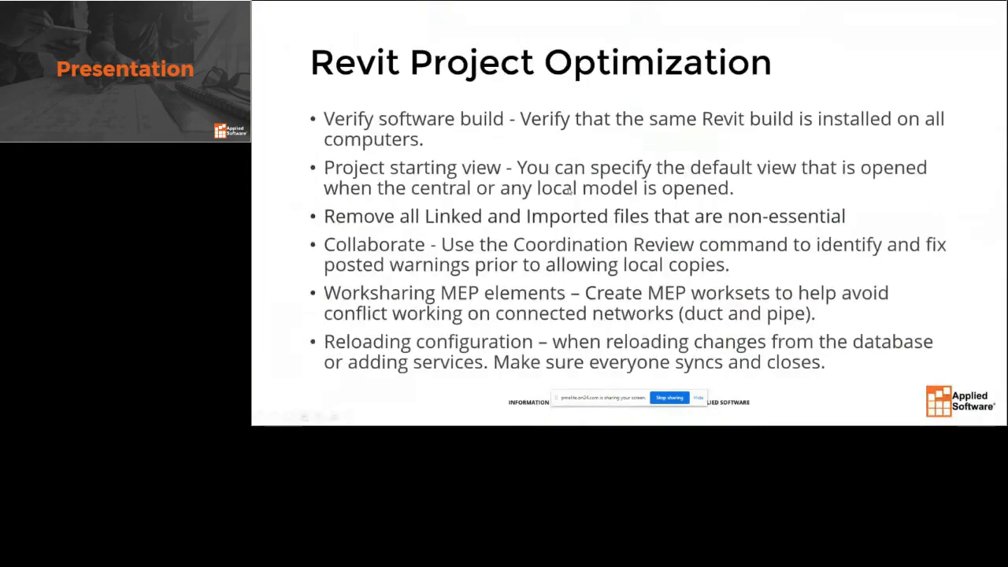
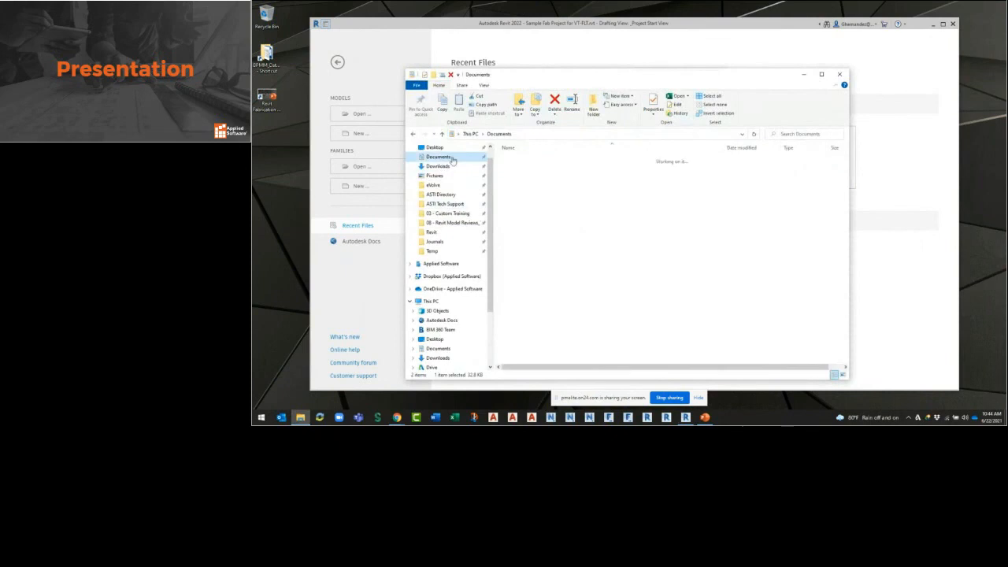
- Examine the Revit Local Files folder inside Documents in File Explorer and return to Revit's file opening dialog
{"action": "scroll", "coordinate": [540, 307], "scroll_direction": "down", "scroll_amount": 3}
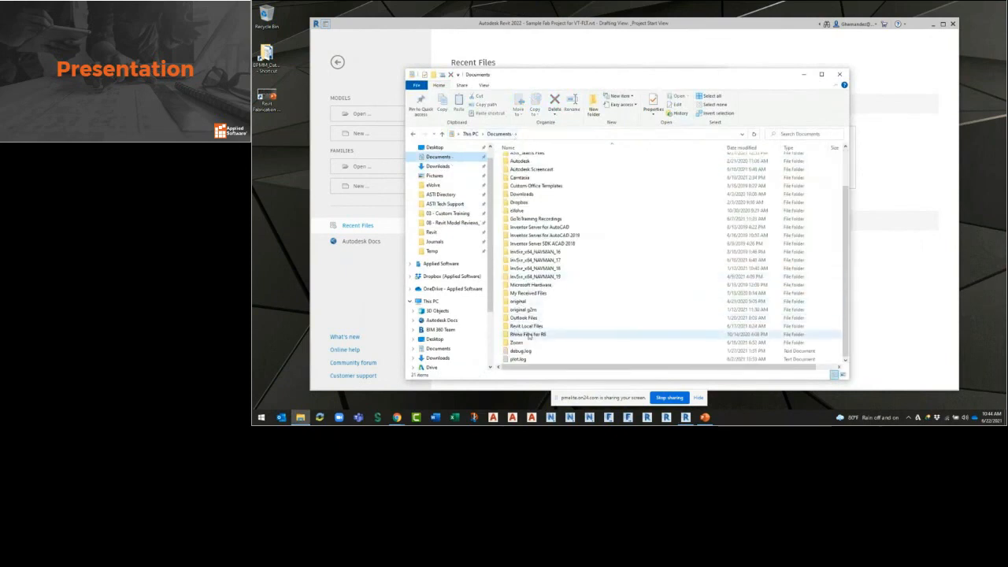
{"action": "left_click", "coordinate": [526, 326]}
{"action": "double_click", "coordinate": [526, 326]}
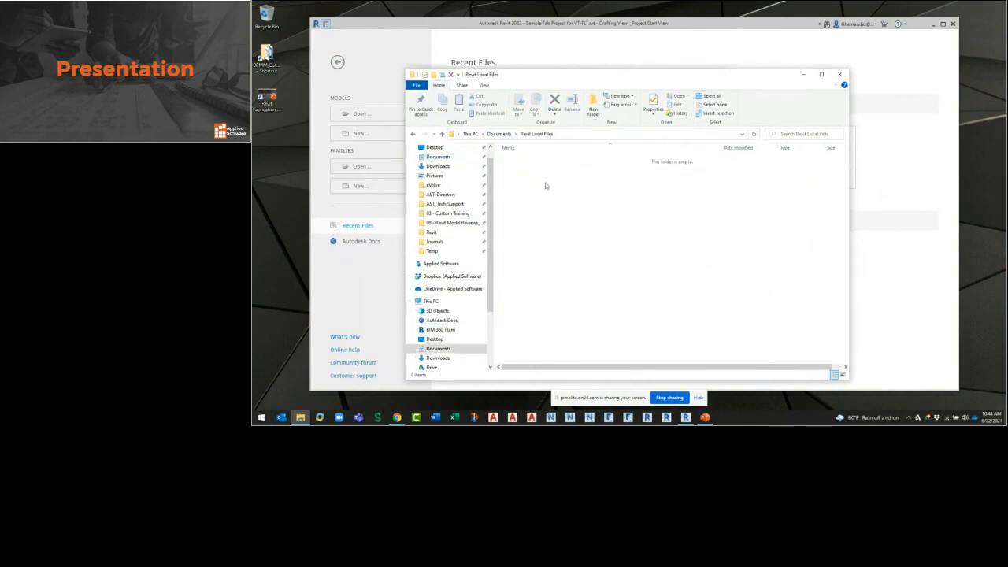
{"action": "left_click", "coordinate": [438, 157]}
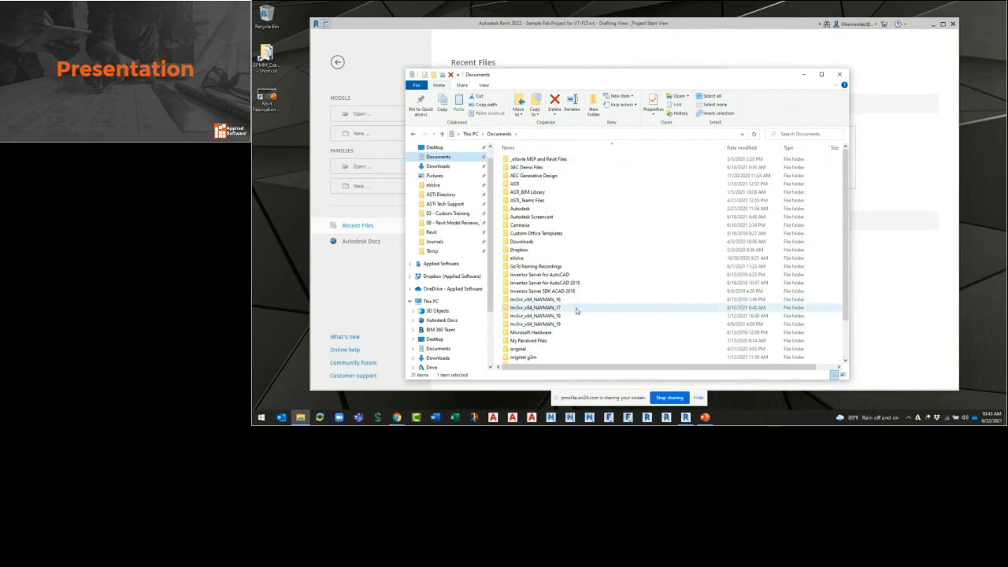
{"action": "scroll", "coordinate": [576, 310], "scroll_direction": "down", "scroll_amount": 5}
{"action": "double_click", "coordinate": [542, 330]}
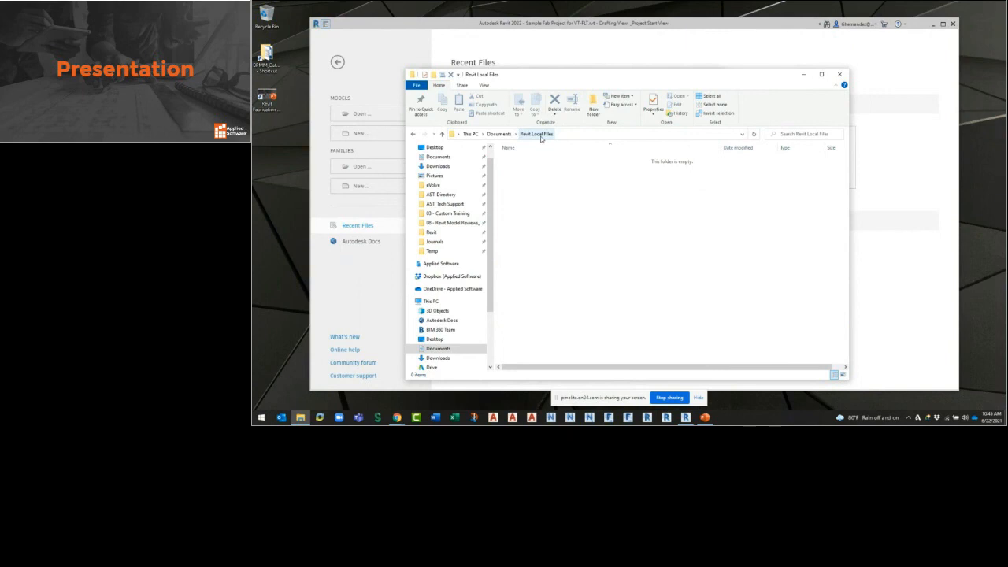
{"action": "left_click", "coordinate": [439, 157]}
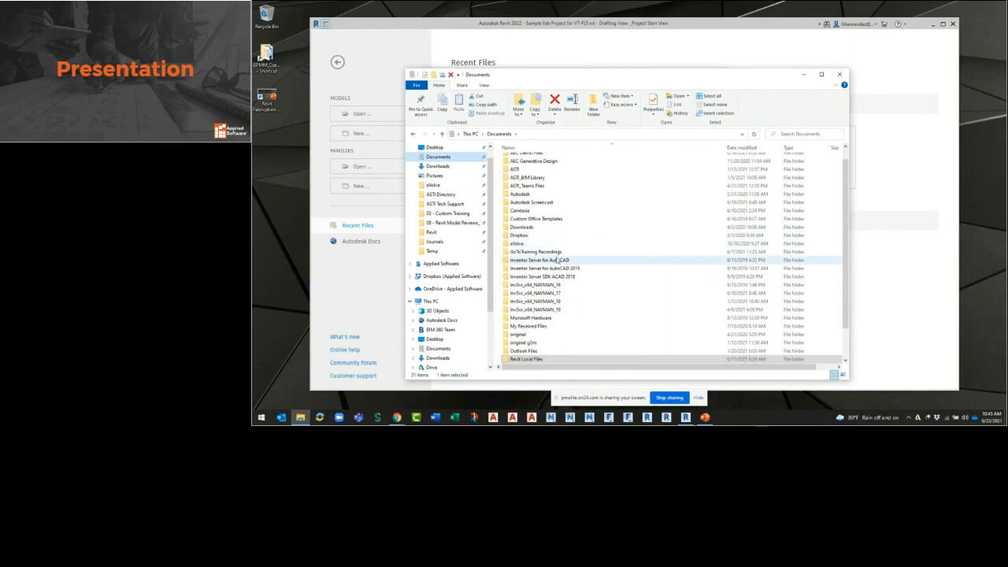
{"action": "scroll", "coordinate": [542, 323], "scroll_direction": "down", "scroll_amount": 2}
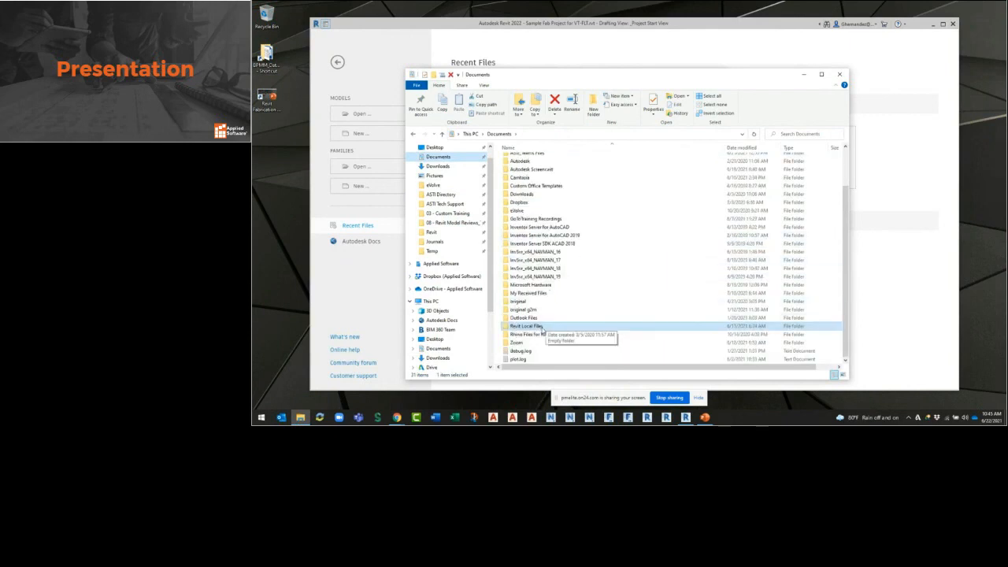
{"action": "double_click", "coordinate": [542, 328]}
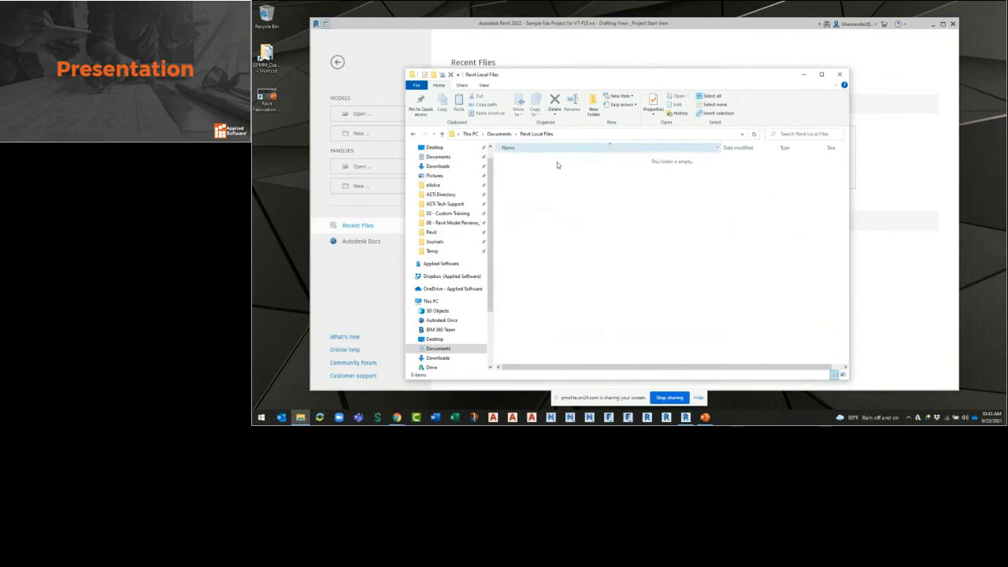
{"action": "left_click", "coordinate": [804, 76]}
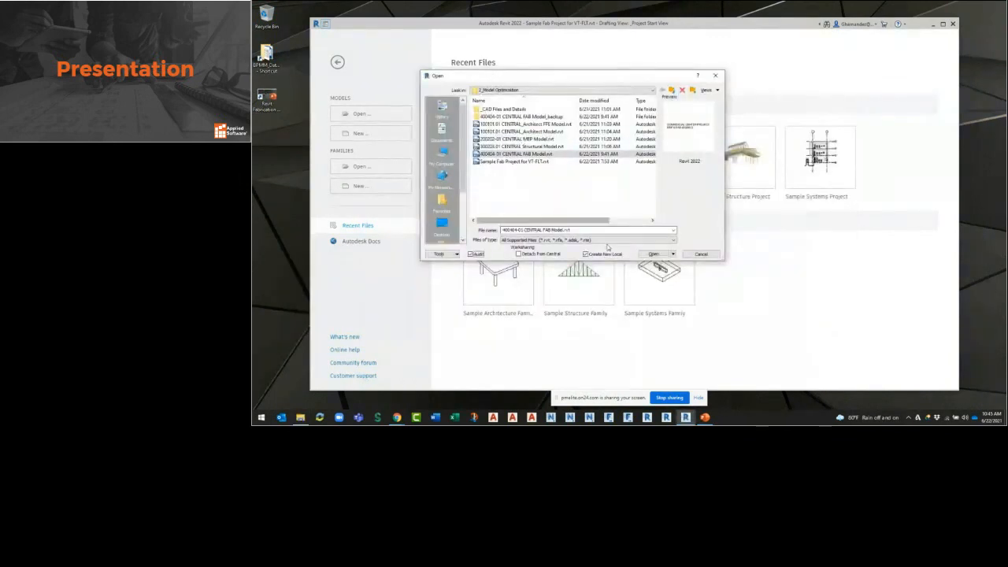
- Compare the workset opening choices offered for 400404-01 CENTRAL FAB Model.rvt and Sample Fab Project for VT-FLT.rvt
{"action": "left_click", "coordinate": [674, 254]}
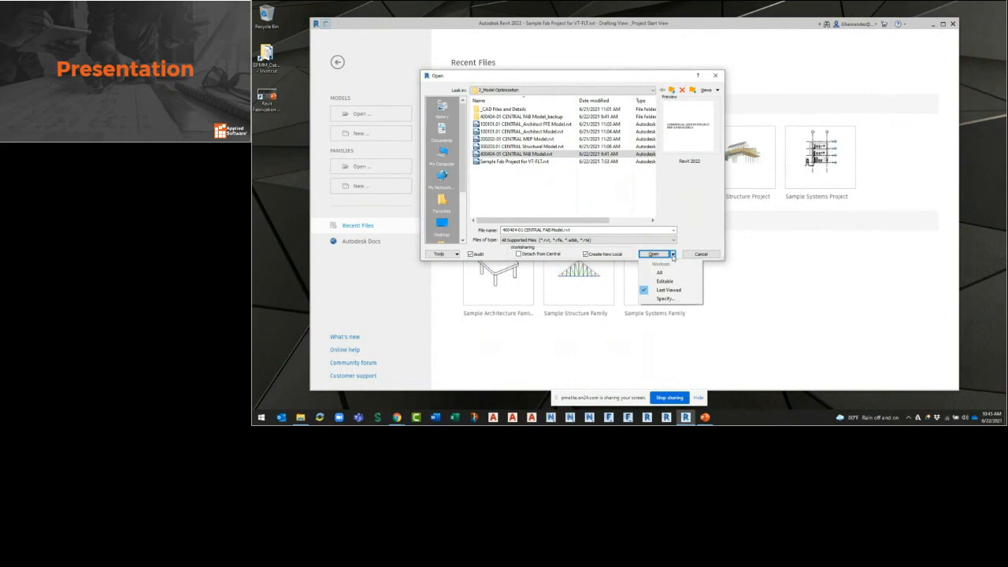
{"action": "left_click", "coordinate": [523, 162]}
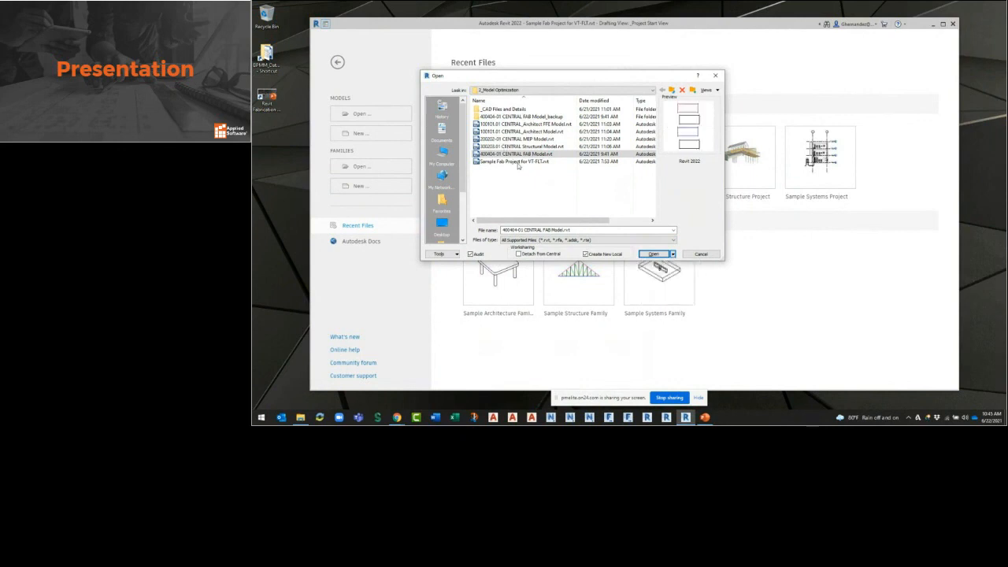
{"action": "left_click", "coordinate": [522, 162]}
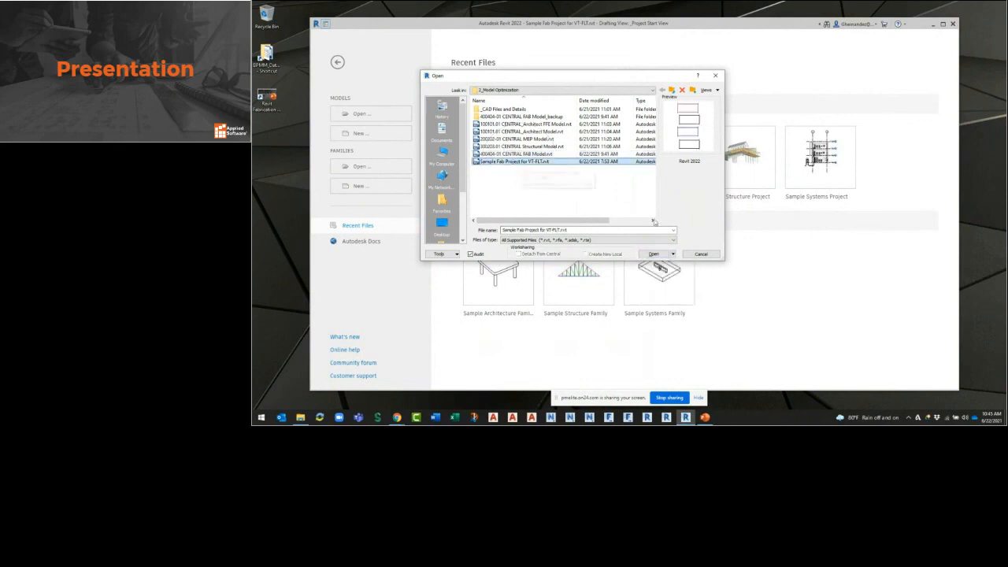
{"action": "left_click", "coordinate": [673, 253]}
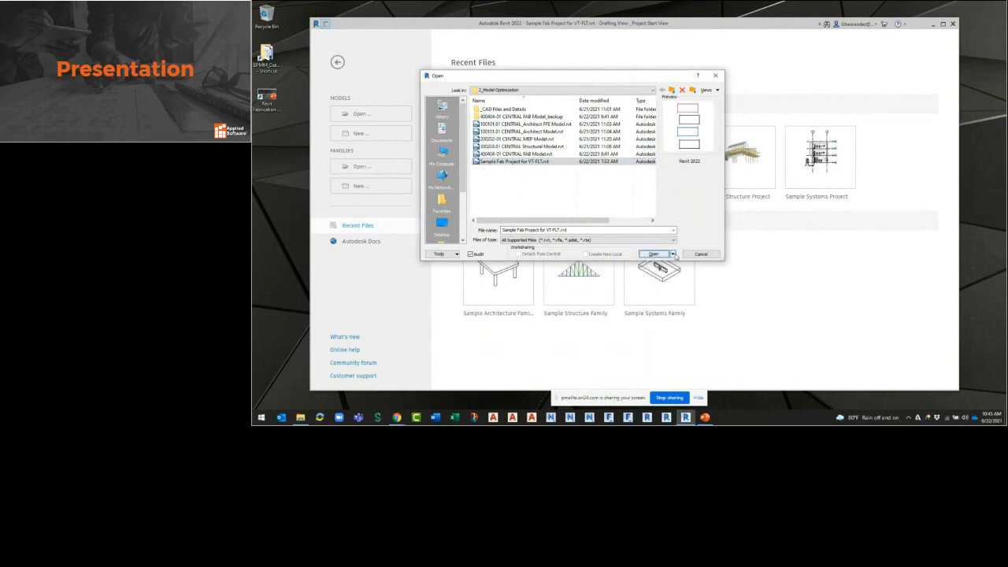
{"action": "left_click", "coordinate": [551, 155]}
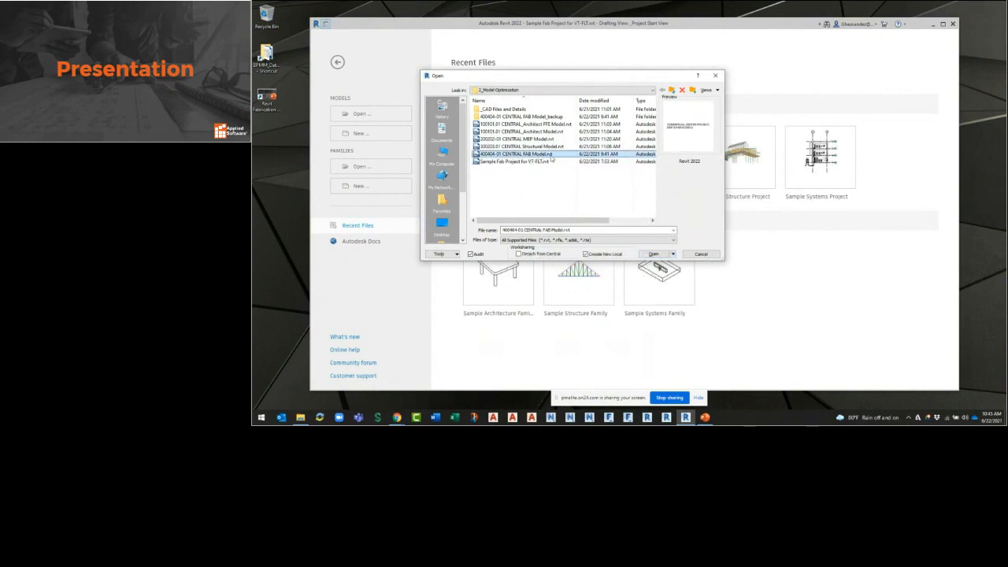
- Open 400404-01 CENTRAL FAB Model.rvt as an audited new local file with the worksets option set to Specify
{"action": "left_click", "coordinate": [675, 254]}
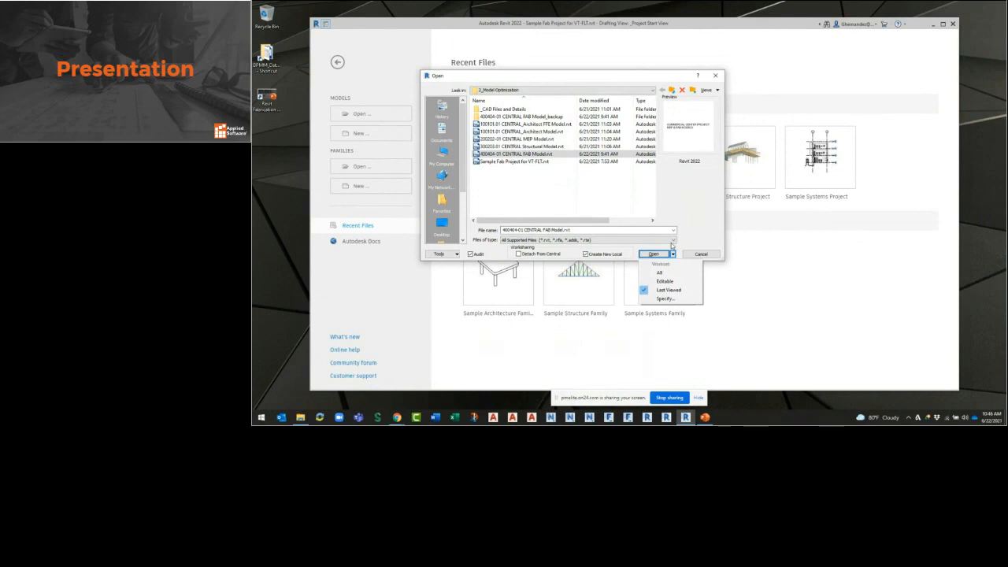
{"action": "left_click", "coordinate": [667, 299]}
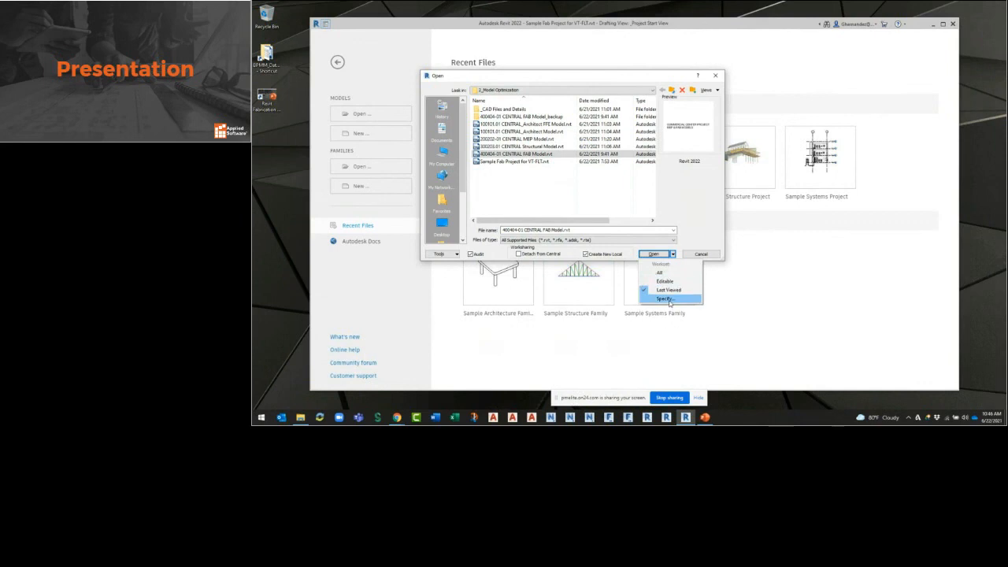
{"action": "left_click", "coordinate": [669, 300]}
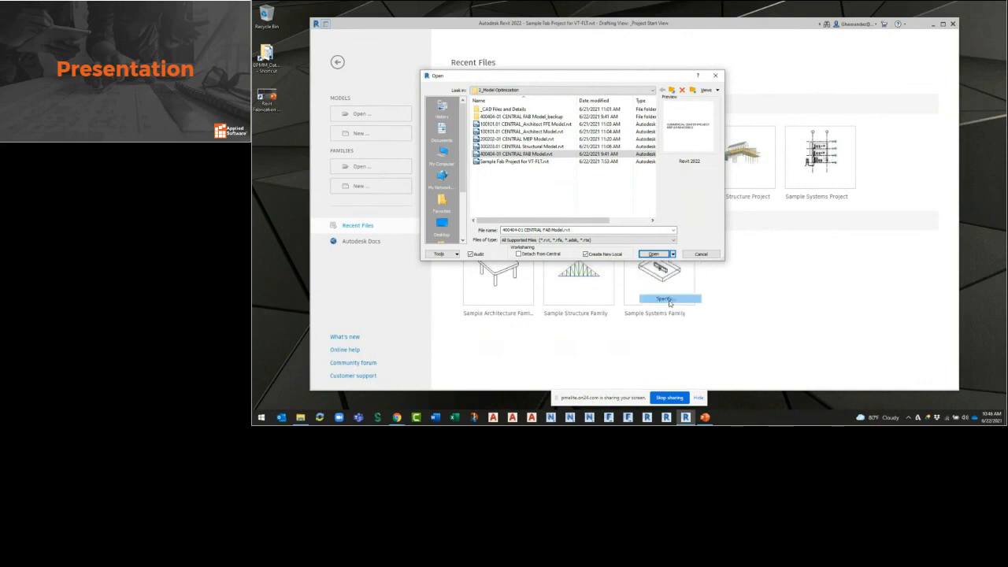
{"action": "left_click", "coordinate": [654, 253]}
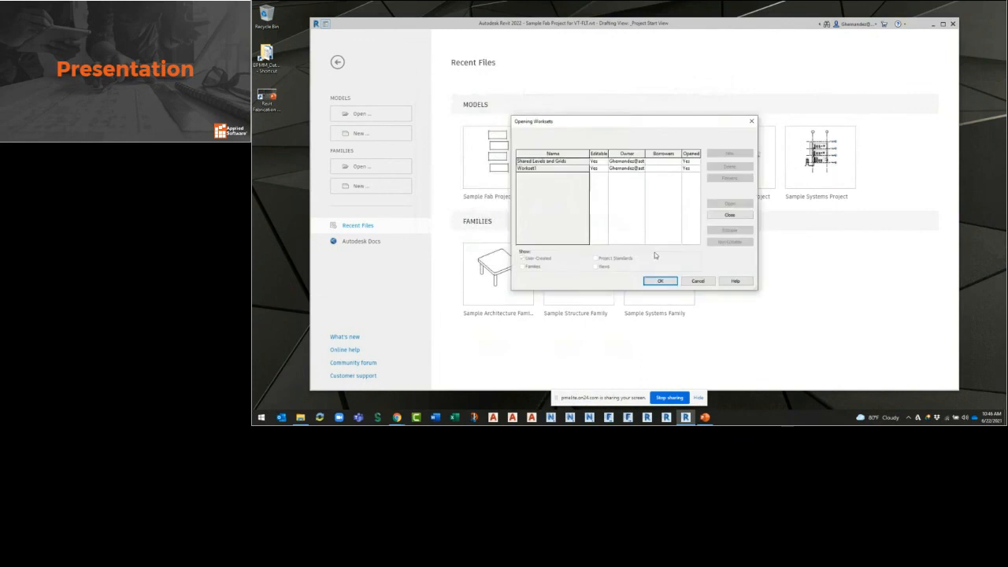
- Set the Shared Levels and Grids workset to closed and finish opening the central fabrication model
{"action": "left_click", "coordinate": [568, 169]}
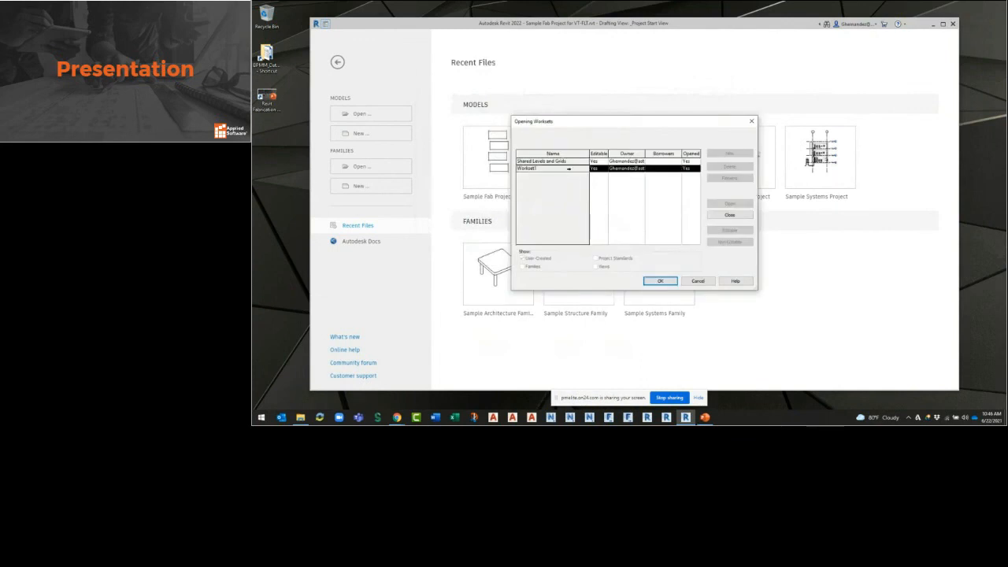
{"action": "left_click", "coordinate": [696, 162]}
{"action": "left_click", "coordinate": [729, 214]}
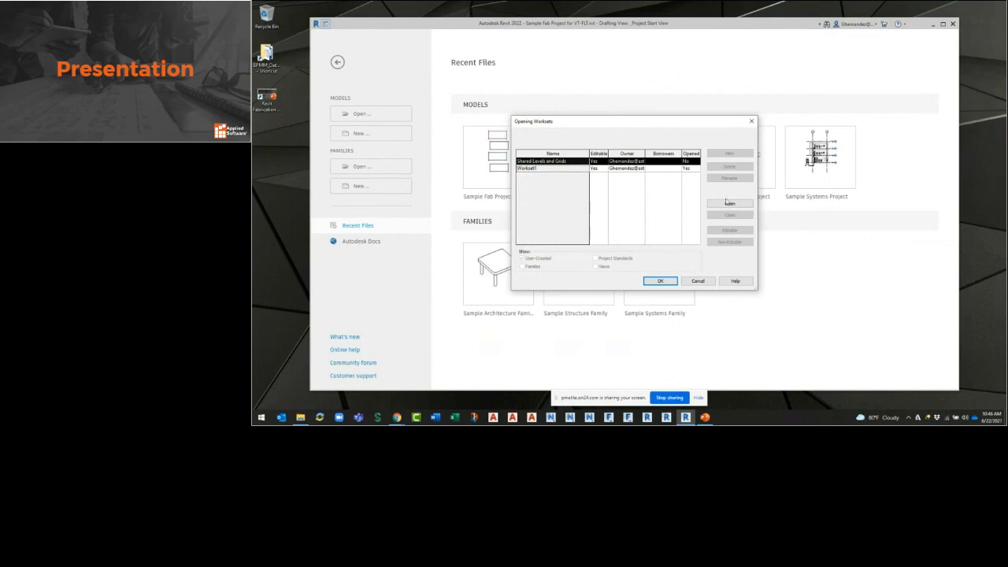
{"action": "left_click", "coordinate": [662, 281]}
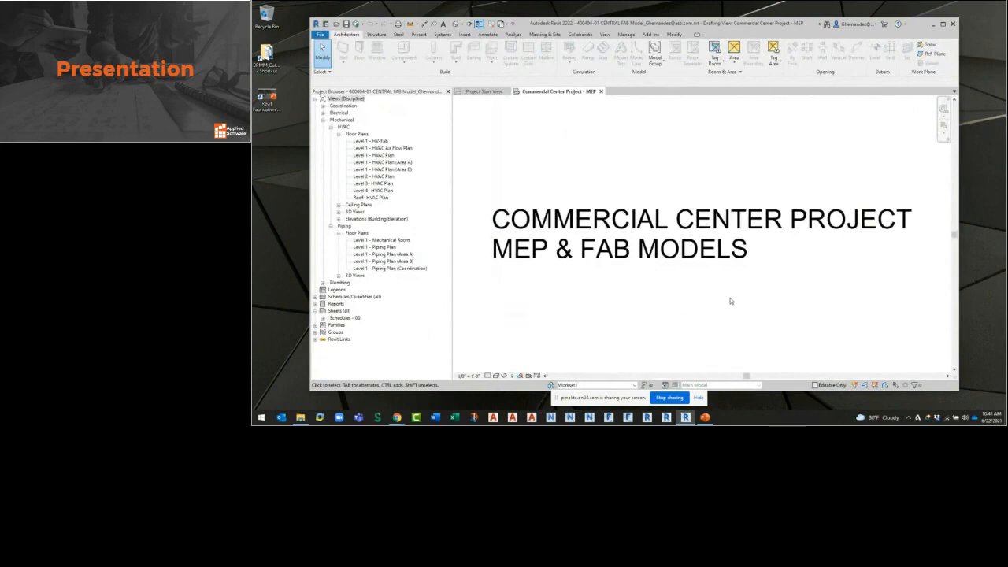
- Maximize the central fabrication model's window and open the project's warnings list, positioned clear of the ribbon
{"action": "left_click", "coordinate": [628, 35]}
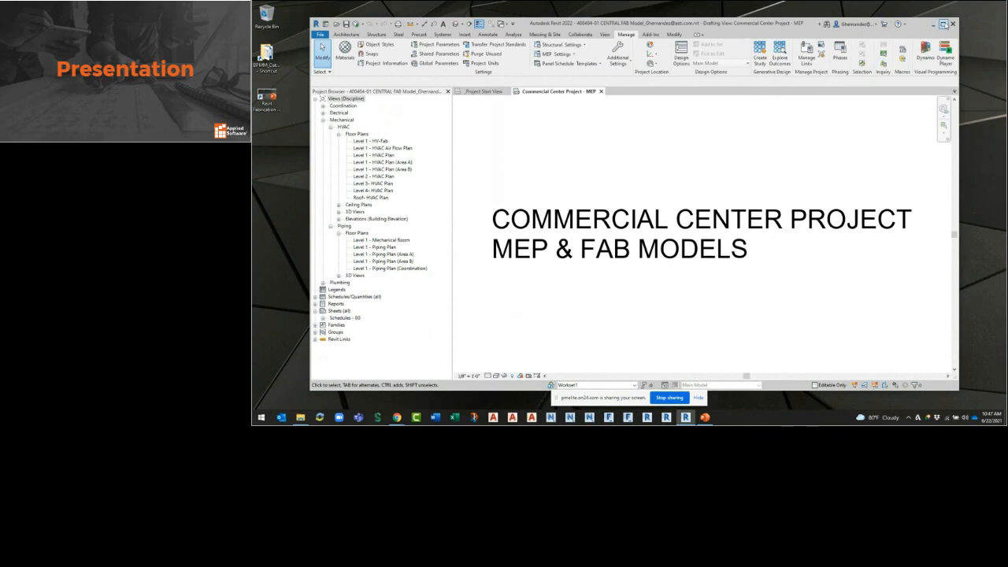
{"action": "left_click", "coordinate": [943, 25]}
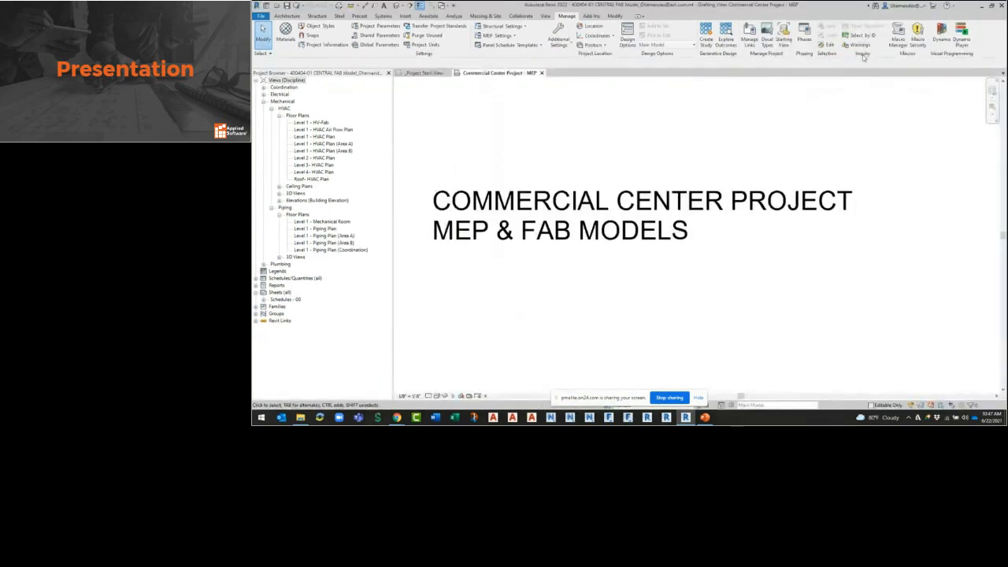
{"action": "left_click", "coordinate": [861, 45]}
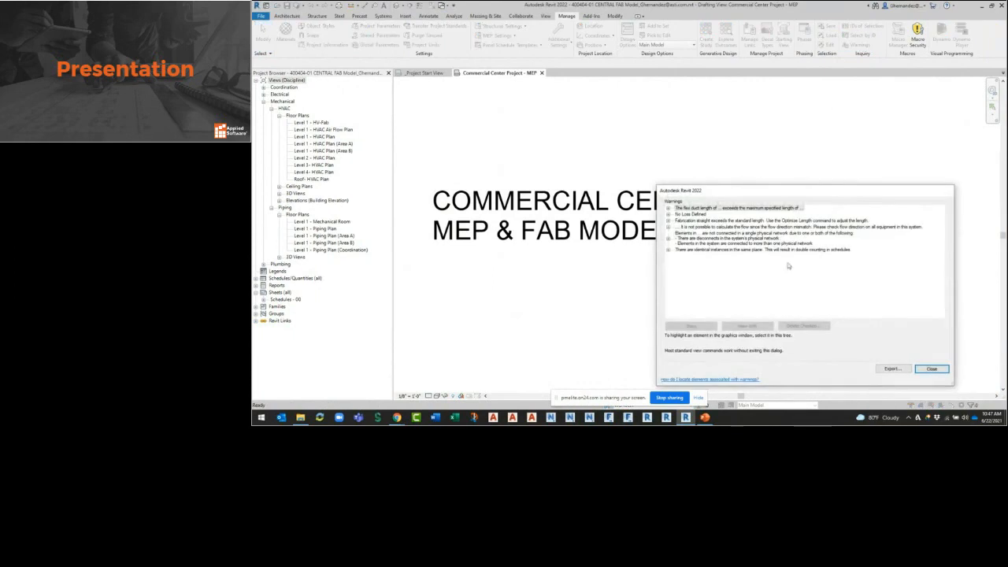
{"action": "left_click_drag", "start_coordinate": [693, 192], "coordinate": [616, 122]}
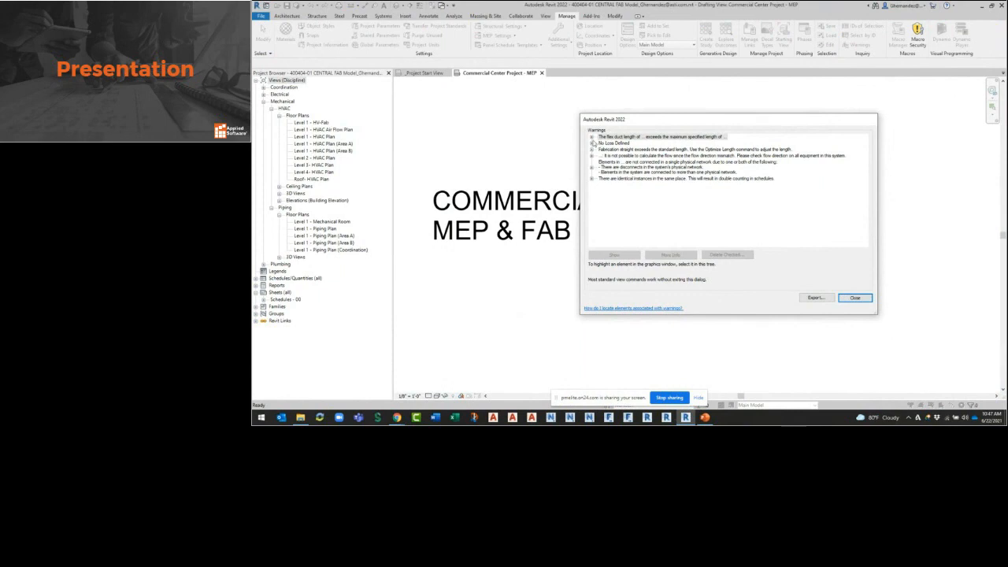
- Inspect the flex duct length and No Loss Defined warning groups, including the element listed under Warning 11
{"action": "left_click", "coordinate": [595, 138]}
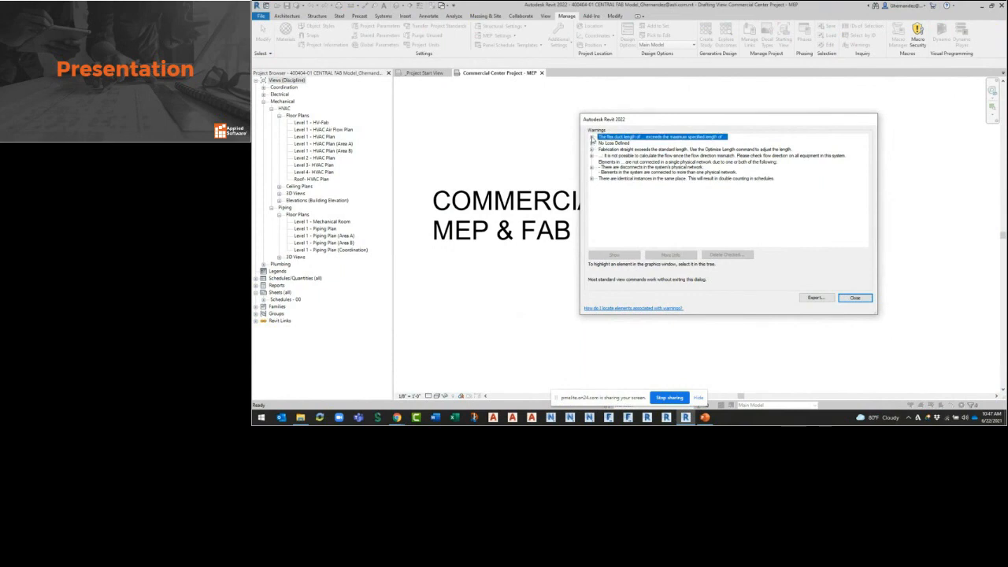
{"action": "left_click", "coordinate": [592, 138]}
{"action": "left_click", "coordinate": [592, 138]}
{"action": "left_click", "coordinate": [591, 143]}
{"action": "left_click", "coordinate": [600, 150]}
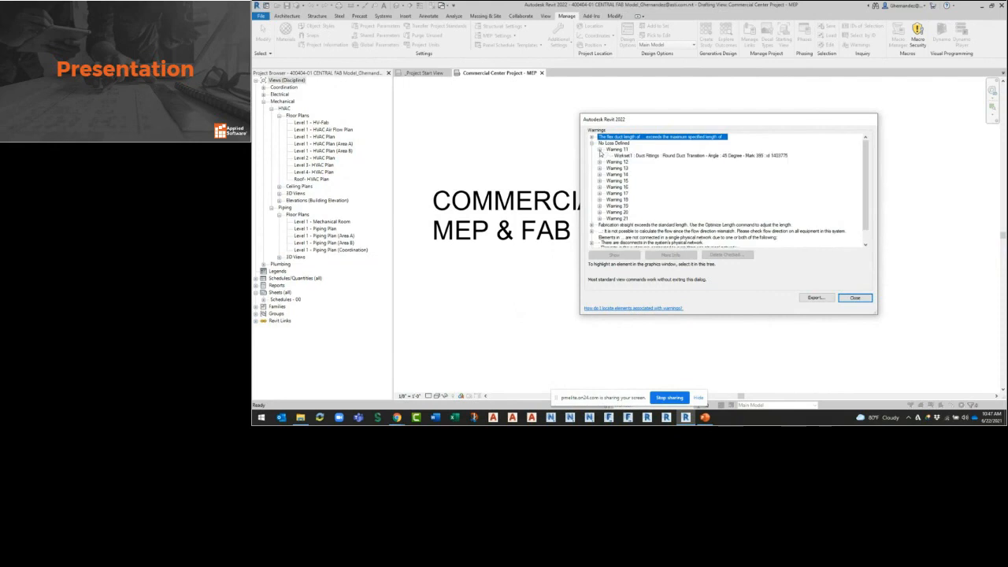
{"action": "left_click", "coordinate": [600, 149]}
{"action": "left_click", "coordinate": [592, 143]}
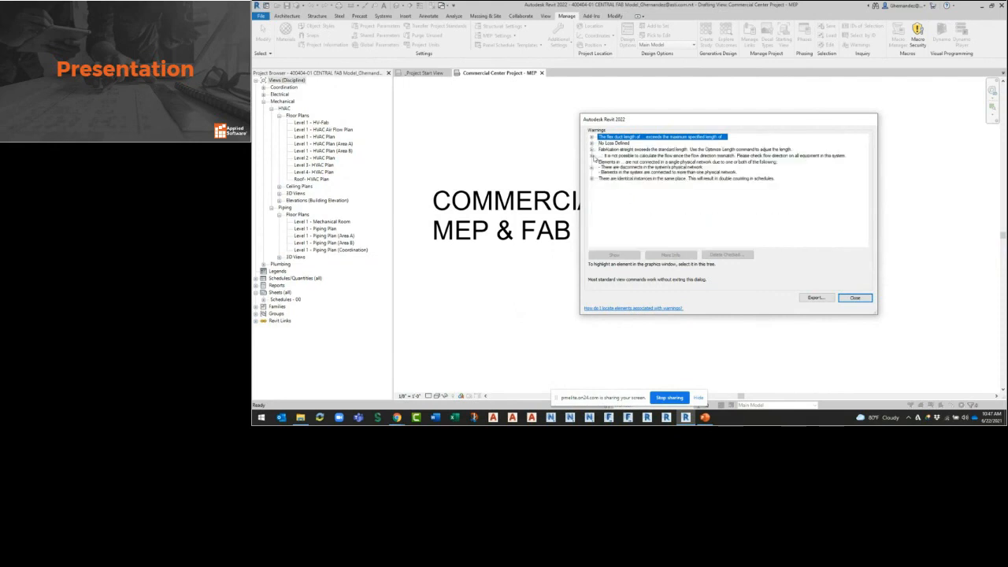
- Look through the individual warnings for fabrication straights exceeding the standard length, leaving the group collapsed
{"action": "left_click", "coordinate": [592, 149]}
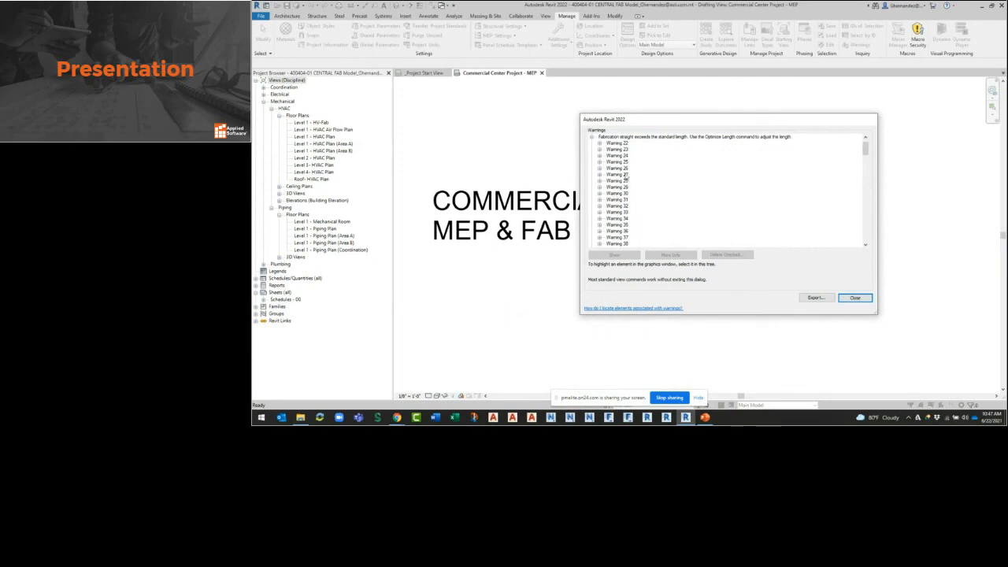
{"action": "scroll", "coordinate": [627, 175], "scroll_direction": "down", "scroll_amount": 7}
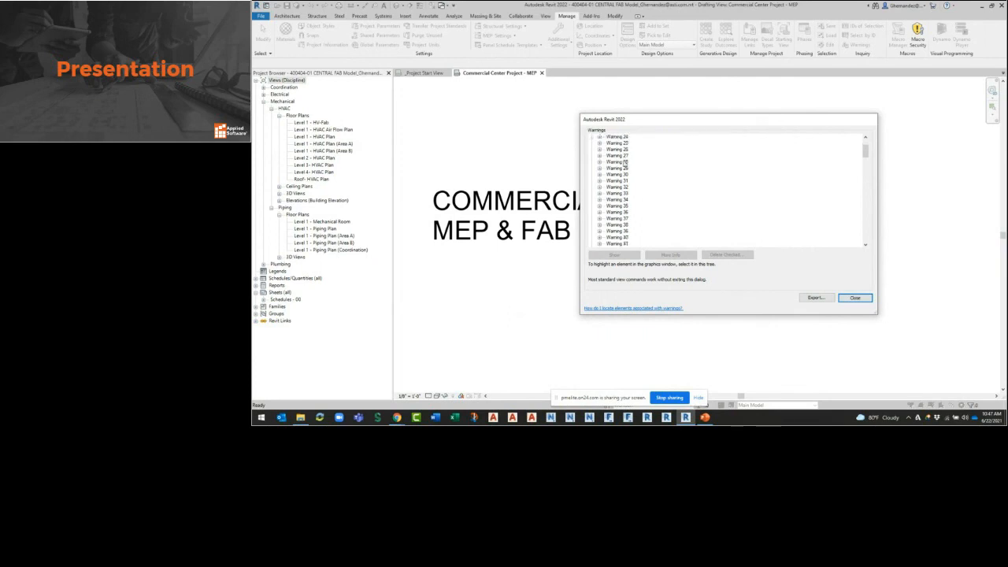
{"action": "scroll", "coordinate": [624, 172], "scroll_direction": "up", "scroll_amount": 8}
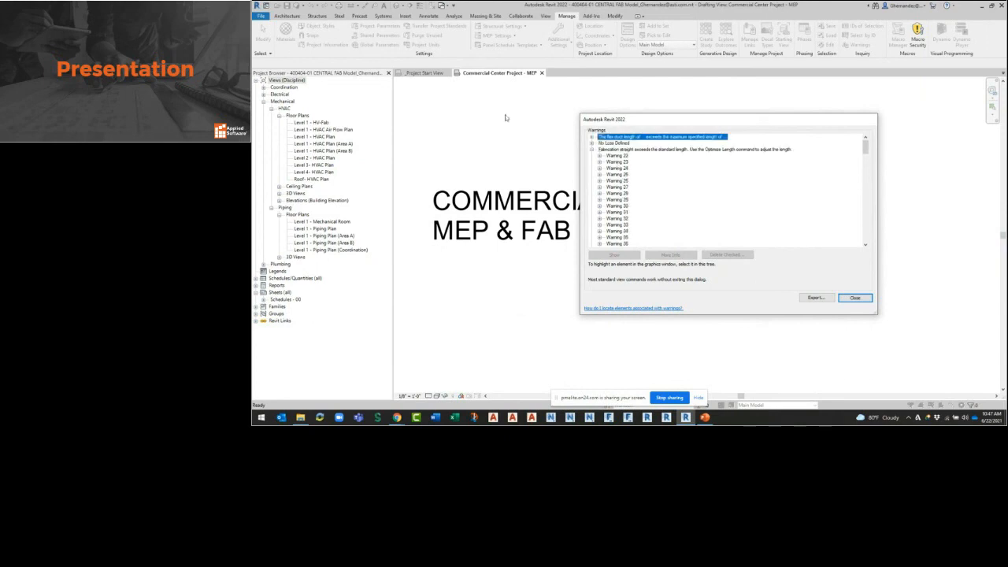
{"action": "left_click", "coordinate": [593, 150]}
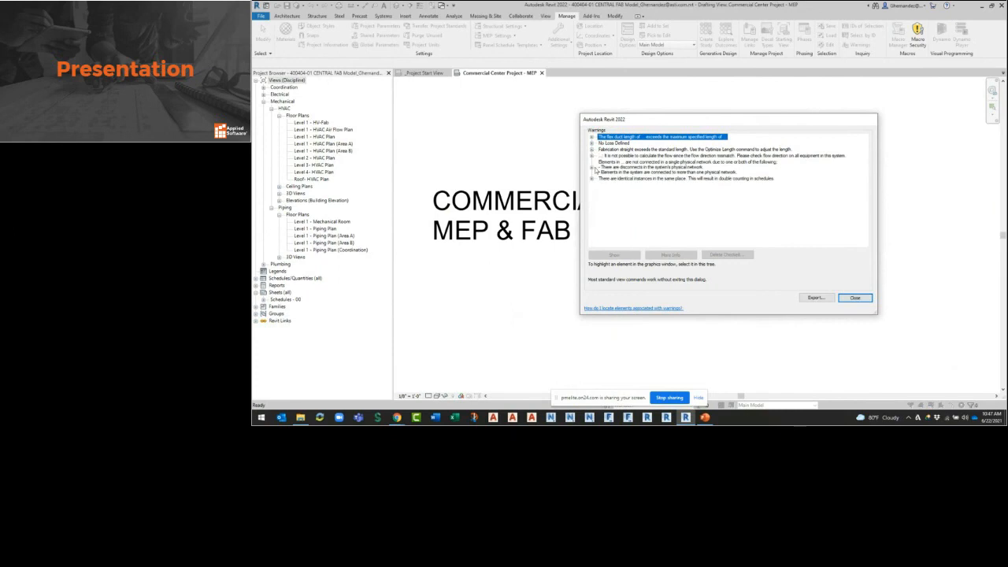
{"action": "left_click", "coordinate": [592, 149]}
{"action": "left_click", "coordinate": [592, 149]}
- Inspect the identical-instances and flow-direction mismatch warnings, including the duplicate air terminals, and close the warnings list
{"action": "left_click", "coordinate": [592, 179]}
{"action": "left_click", "coordinate": [601, 185]}
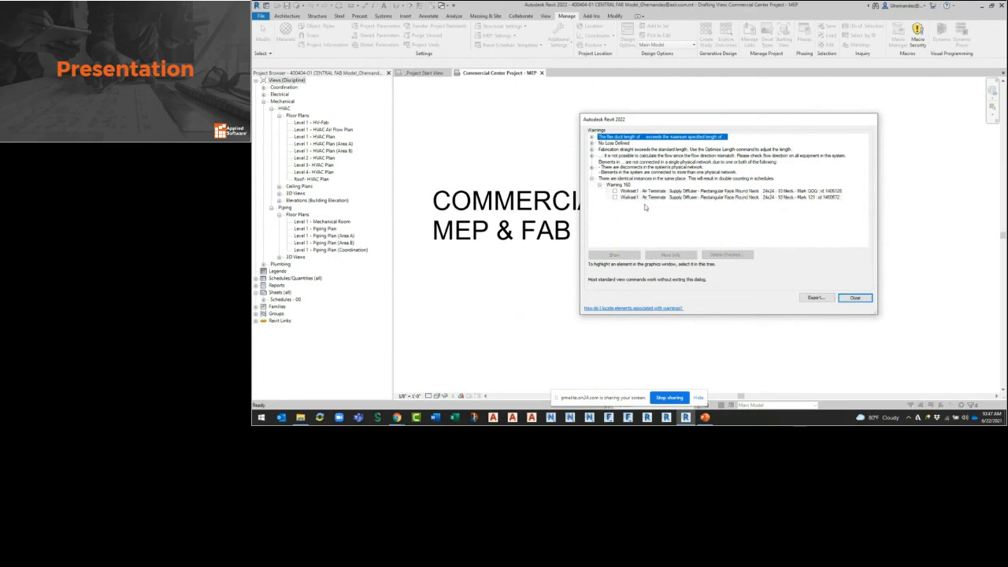
{"action": "left_click", "coordinate": [592, 179]}
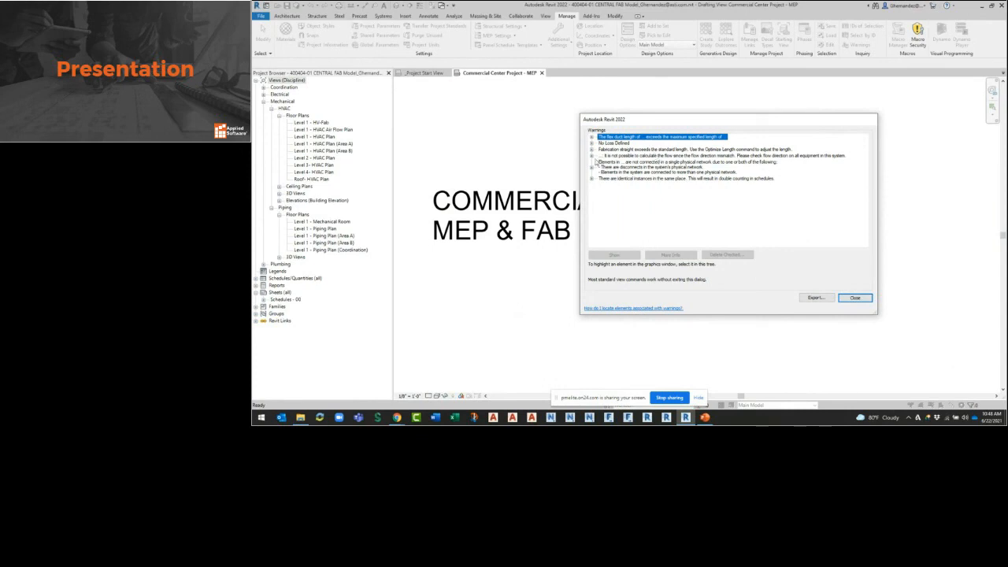
{"action": "left_click", "coordinate": [592, 156]}
{"action": "left_click", "coordinate": [592, 156]}
{"action": "left_click", "coordinate": [856, 298]}
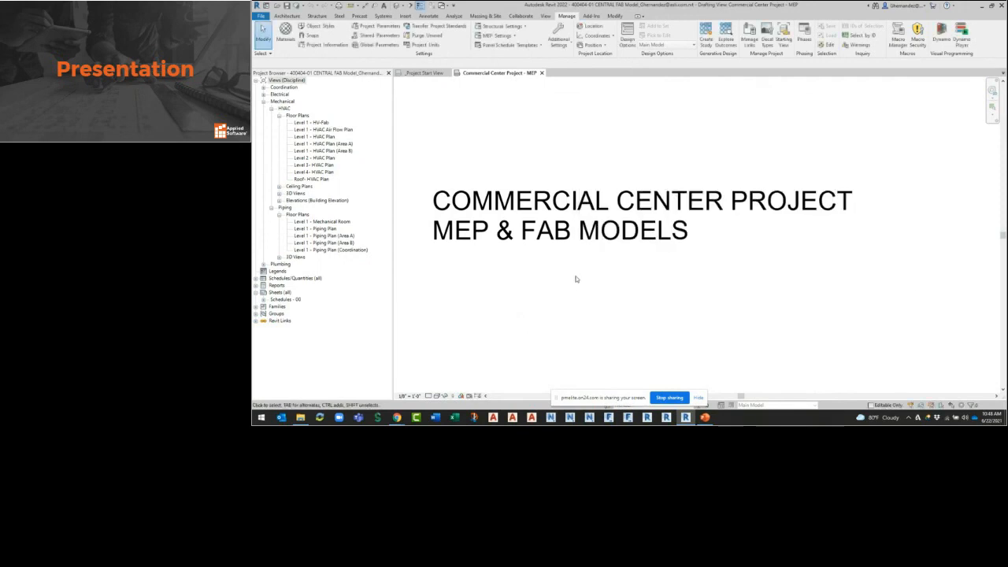
- Open the Level 1 - HVAC Plan and Level 1 - HV-Fab floor plans, with the HV-Fab ductwork layout fully in view
{"action": "double_click", "coordinate": [319, 137]}
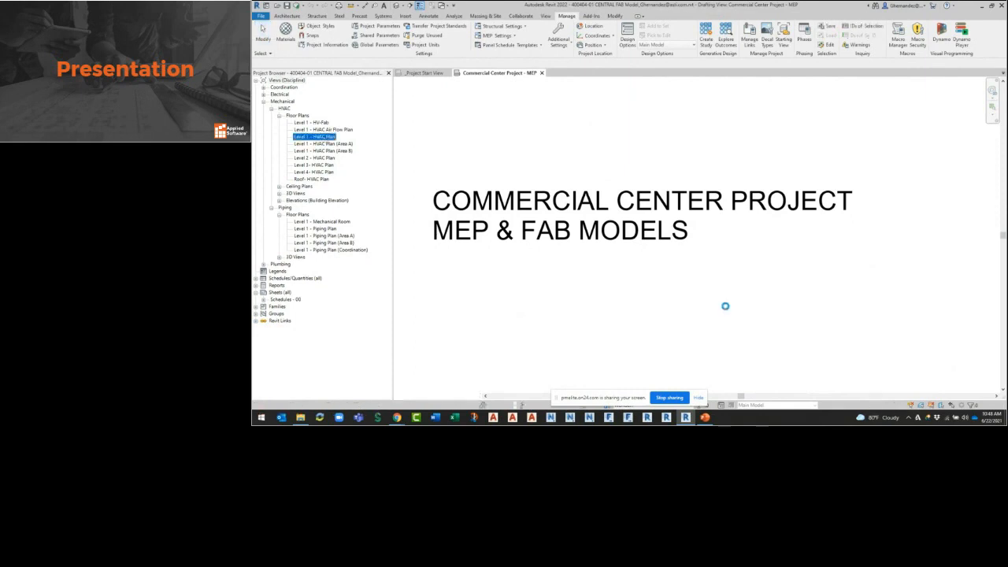
{"action": "left_click", "coordinate": [325, 124]}
{"action": "double_click", "coordinate": [325, 124]}
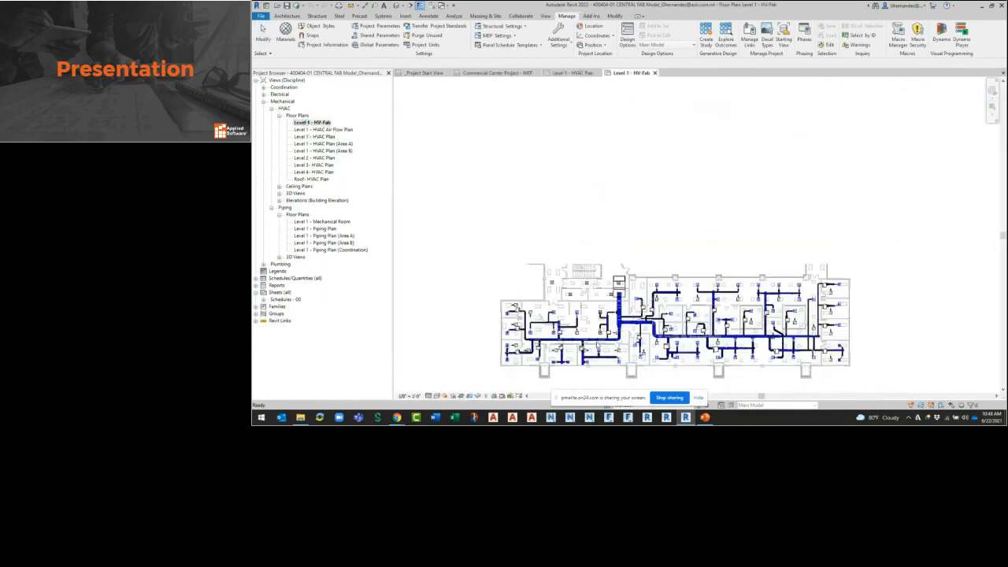
{"action": "scroll", "coordinate": [597, 345], "scroll_direction": "up", "scroll_amount": 5}
{"action": "middle_click_drag", "start_coordinate": [596, 344], "coordinate": [654, 255]}
{"action": "scroll", "coordinate": [862, 283], "scroll_direction": "down", "scroll_amount": 2}
{"action": "middle_click_drag", "start_coordinate": [862, 284], "coordinate": [698, 289]}
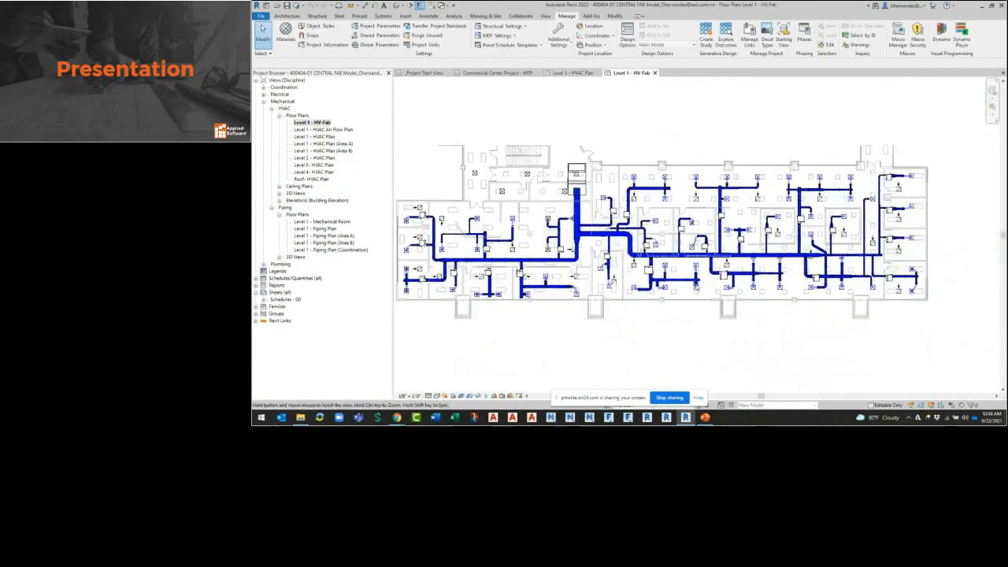
- Review the project warnings about fabrication straights exceeding the standard length through Warning 150, then close the list
{"action": "left_click", "coordinate": [862, 47]}
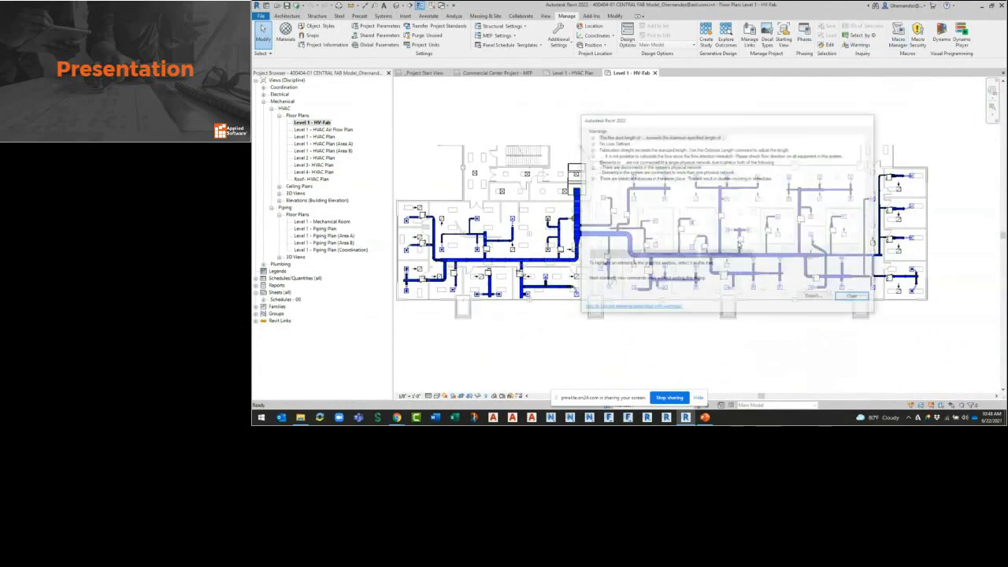
{"action": "left_click", "coordinate": [593, 150]}
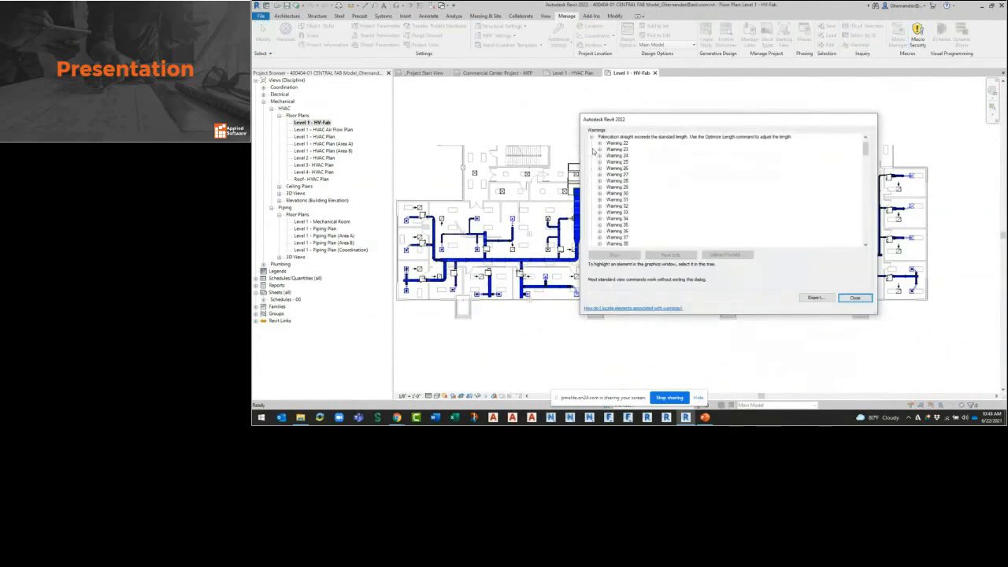
{"action": "left_click", "coordinate": [629, 148]}
{"action": "scroll", "coordinate": [635, 216], "scroll_direction": "down", "scroll_amount": 1}
{"action": "scroll", "coordinate": [633, 225], "scroll_direction": "down", "scroll_amount": 5}
{"action": "scroll", "coordinate": [635, 235], "scroll_direction": "down", "scroll_amount": 2}
{"action": "scroll", "coordinate": [639, 229], "scroll_direction": "down", "scroll_amount": 15}
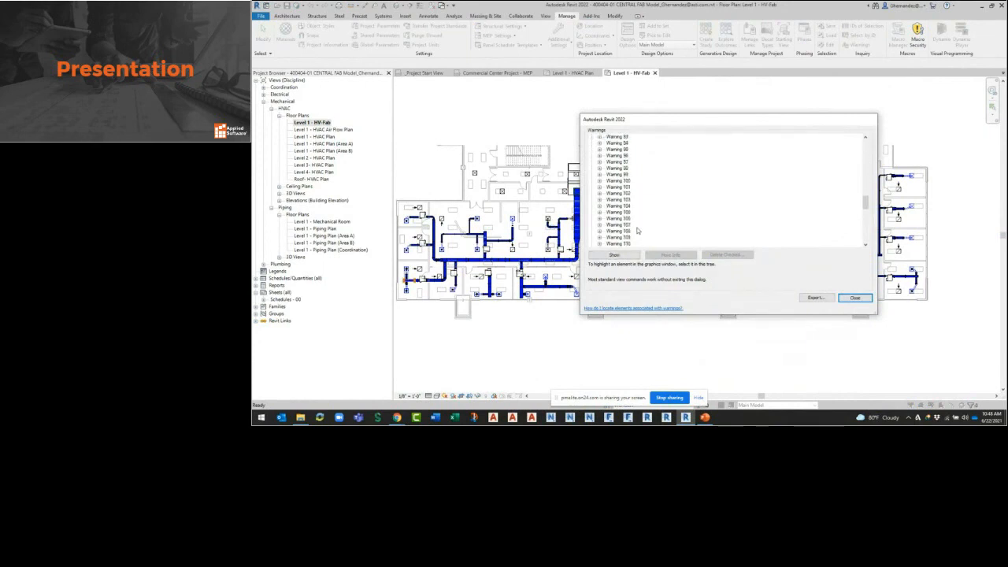
{"action": "scroll", "coordinate": [639, 228], "scroll_direction": "down", "scroll_amount": 6}
{"action": "left_click", "coordinate": [626, 213]}
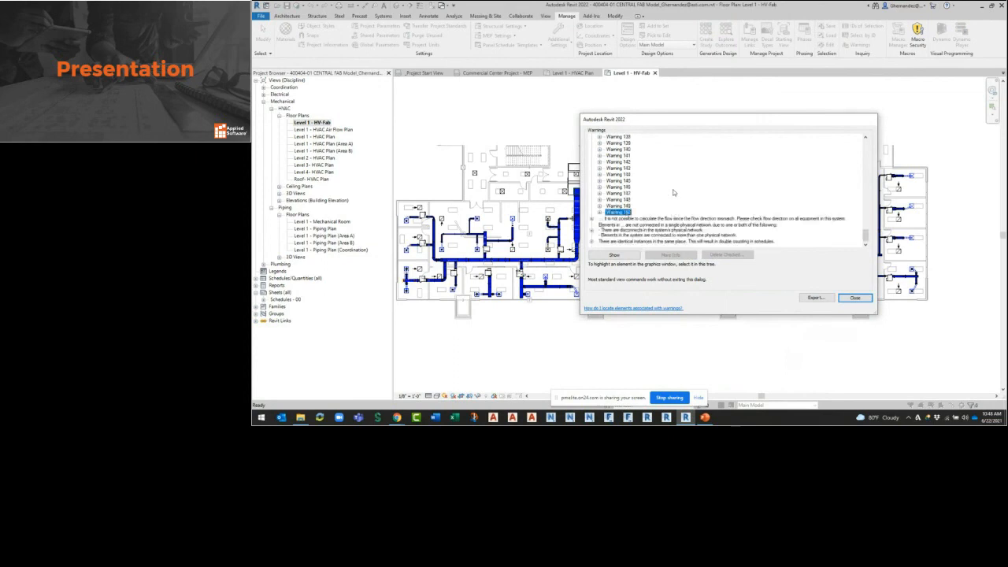
{"action": "scroll", "coordinate": [674, 193], "scroll_direction": "up", "scroll_amount": 2}
{"action": "scroll", "coordinate": [674, 194], "scroll_direction": "down", "scroll_amount": 1}
{"action": "scroll", "coordinate": [674, 197], "scroll_direction": "up", "scroll_amount": 1}
{"action": "scroll", "coordinate": [673, 198], "scroll_direction": "down", "scroll_amount": 1}
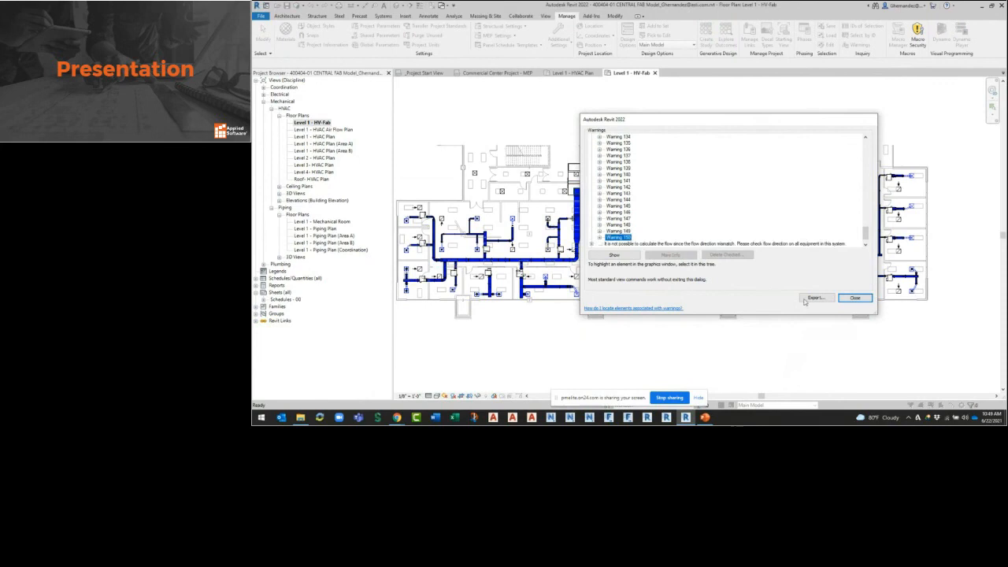
{"action": "left_click", "coordinate": [855, 298]}
- Filter a selection of the whole HV-Fab plan to MEP Fabrication Ductwork and run Optimize Lengths on it
{"action": "scroll", "coordinate": [504, 334], "scroll_direction": "down", "scroll_amount": 2}
{"action": "left_click_drag", "start_coordinate": [442, 320], "coordinate": [876, 162]}
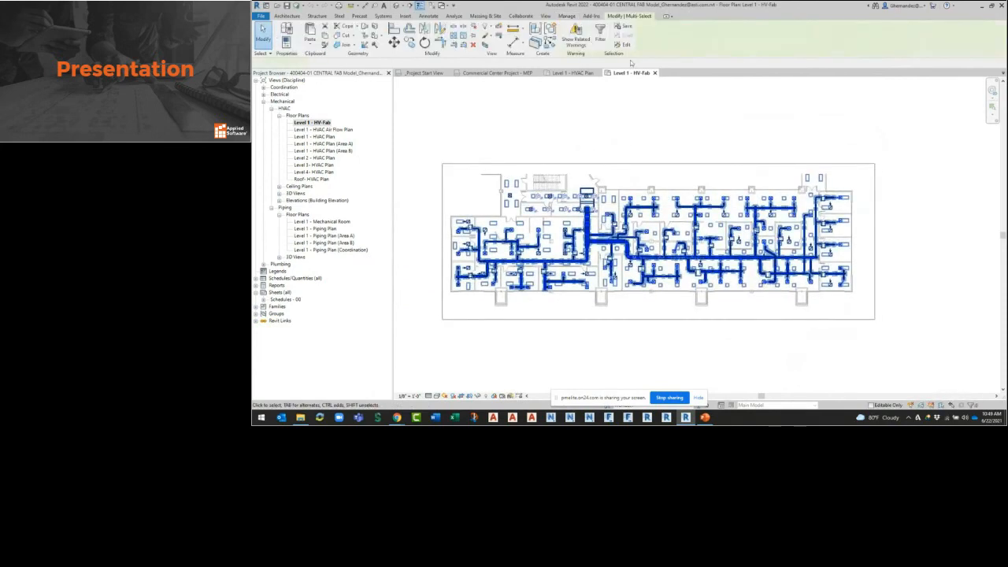
{"action": "left_click", "coordinate": [601, 32]}
{"action": "left_click", "coordinate": [679, 170]}
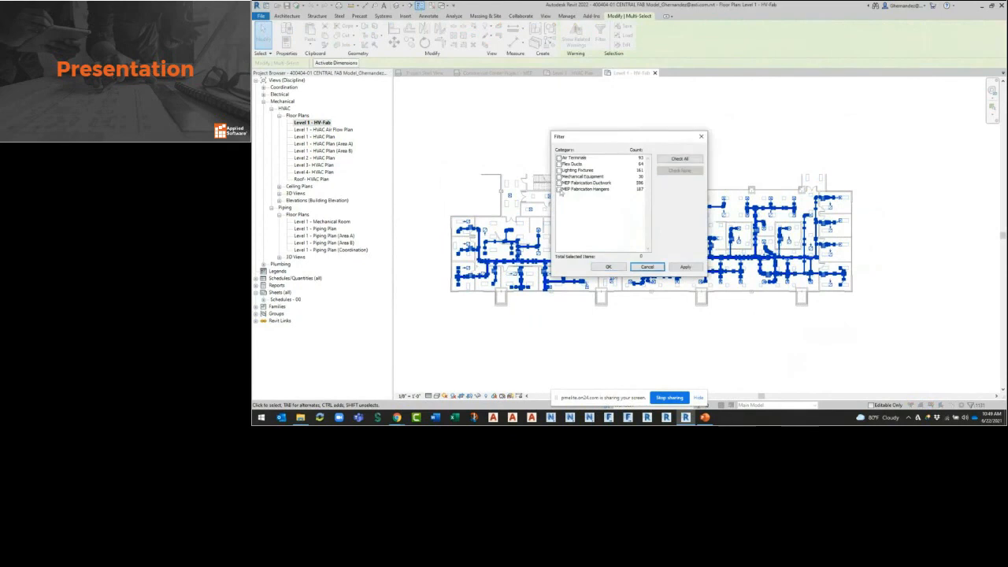
{"action": "left_click", "coordinate": [585, 183]}
{"action": "left_click", "coordinate": [608, 267]}
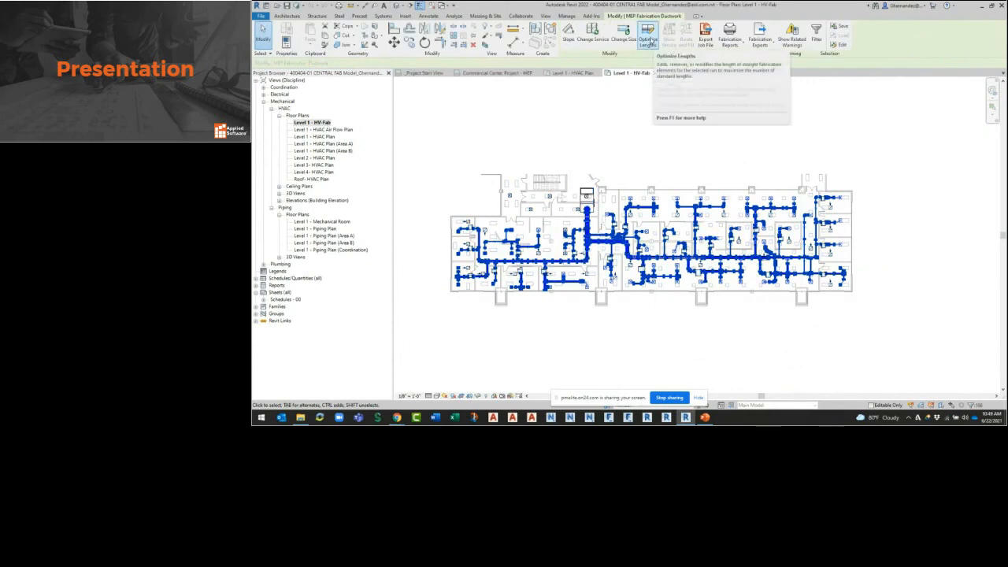
{"action": "left_click", "coordinate": [649, 39]}
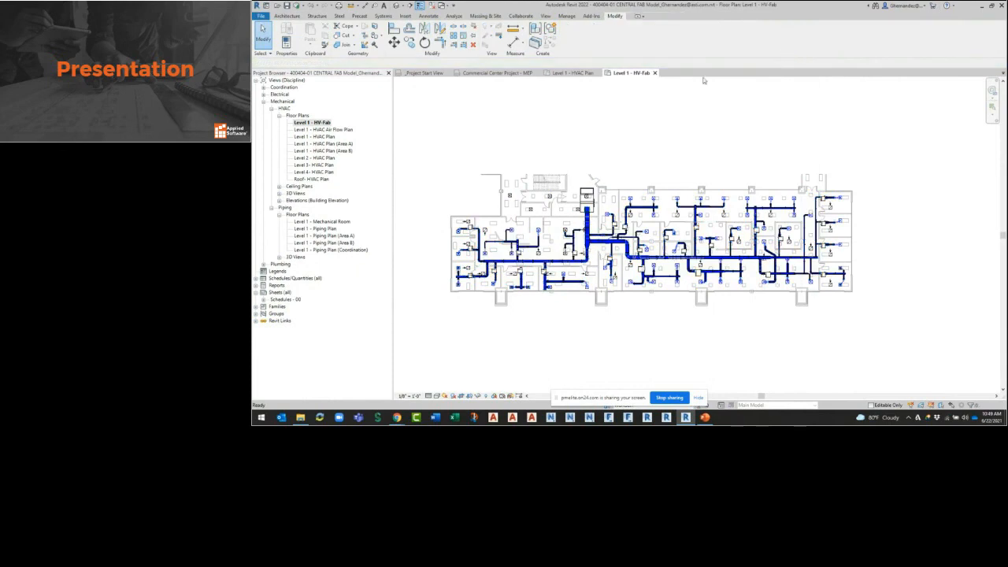
{"action": "left_click_drag", "start_coordinate": [435, 126], "coordinate": [505, 133]}
{"action": "right_click", "coordinate": [505, 133]}
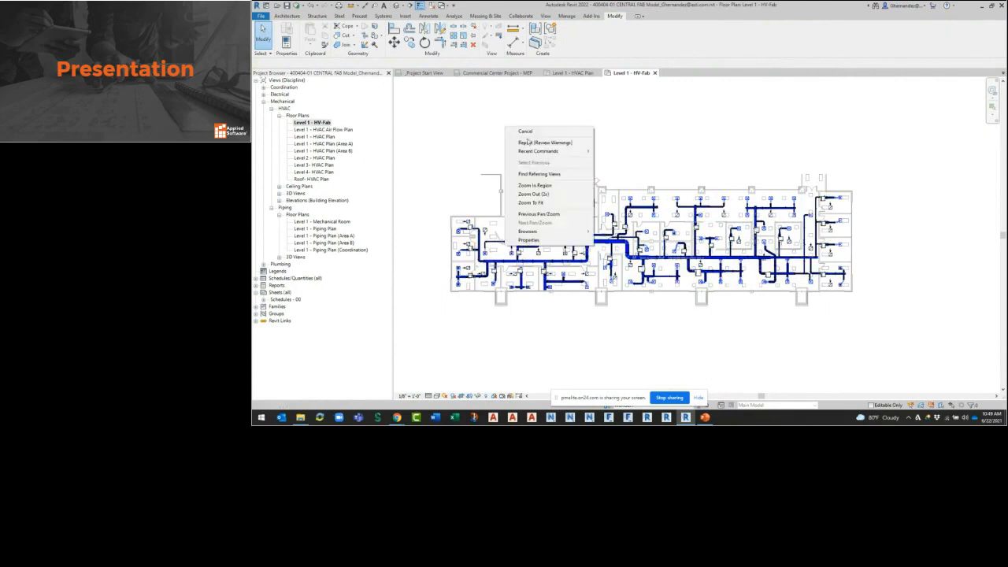
{"action": "left_click", "coordinate": [425, 120]}
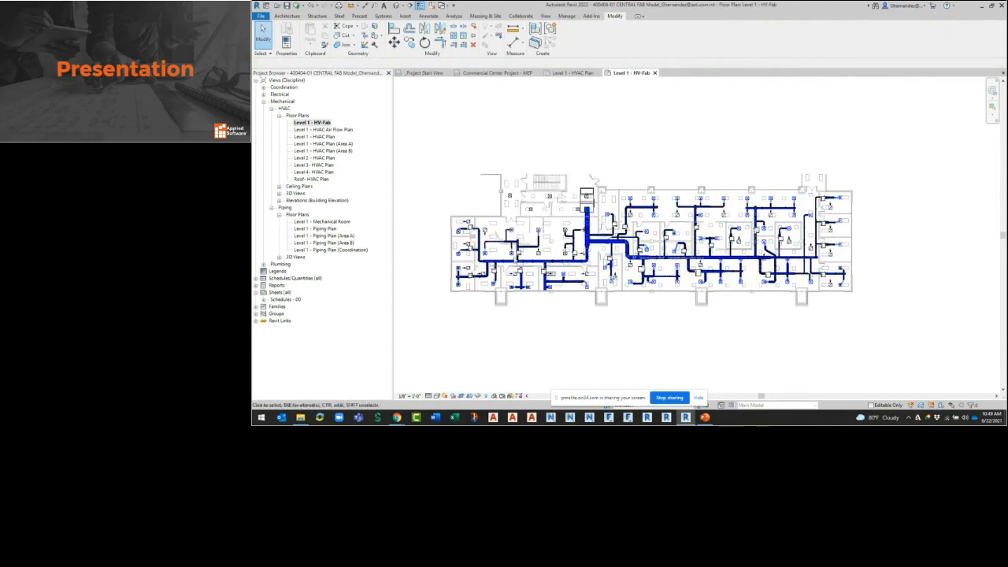
- Select only the MEP Fabrication Ductwork across the HV-Fab plan again and open its related warnings
{"action": "left_click_drag", "start_coordinate": [422, 153], "coordinate": [927, 329]}
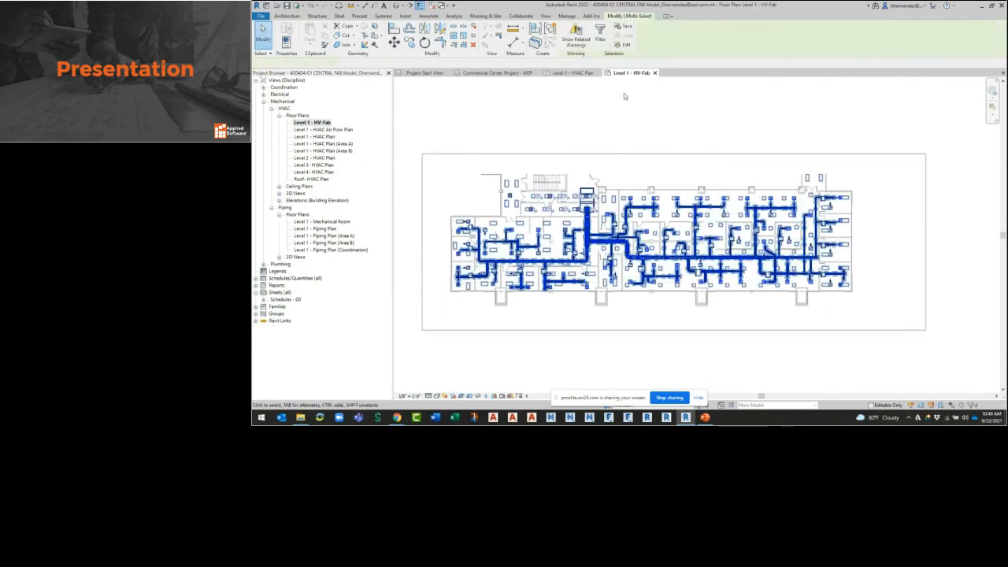
{"action": "left_click", "coordinate": [600, 33]}
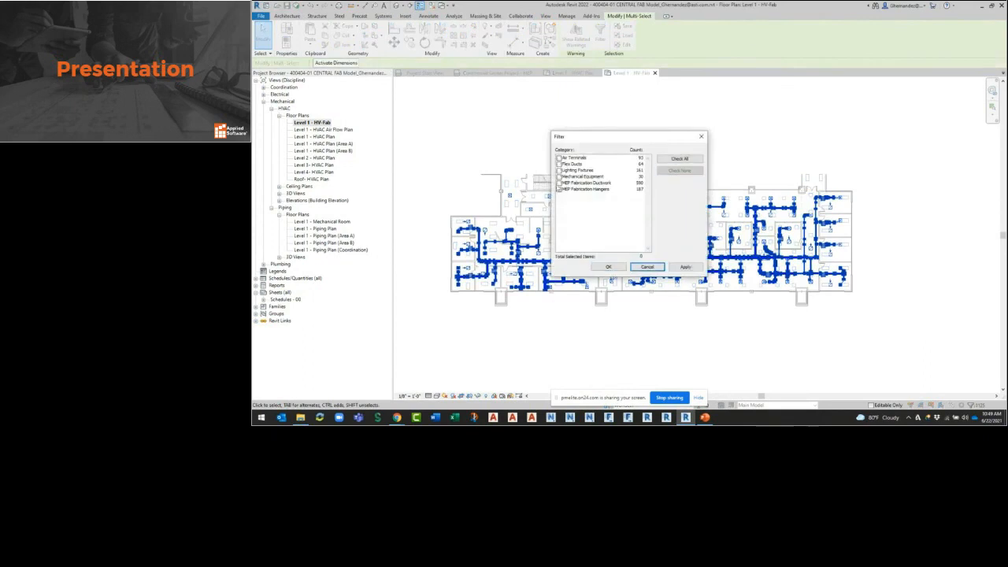
{"action": "left_click", "coordinate": [559, 183]}
{"action": "left_click", "coordinate": [608, 267]}
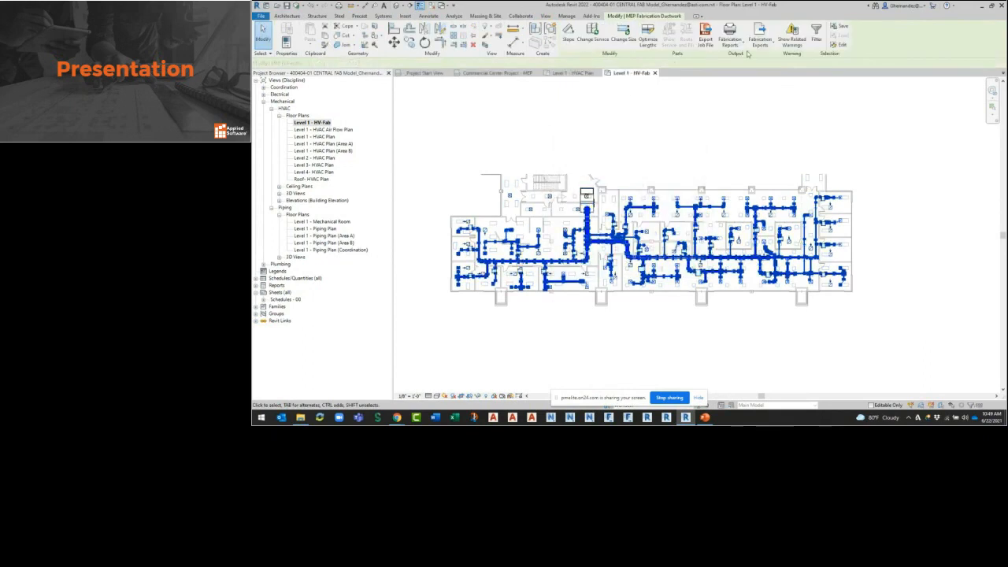
{"action": "left_click", "coordinate": [791, 33]}
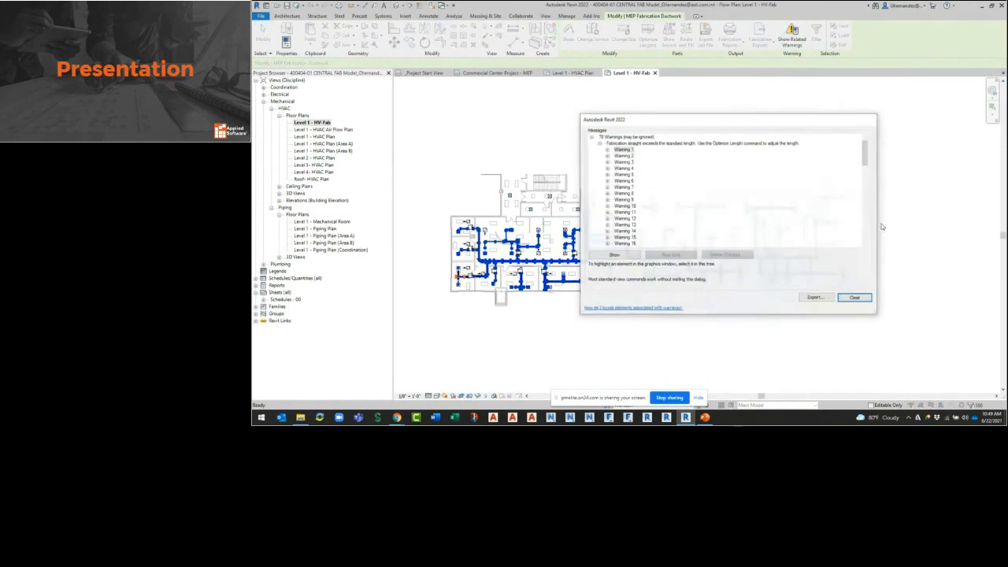
- Review the related fabrication straight warnings through Warning 70, highlighting the affected ductwork for several of the last ones in the plan
{"action": "scroll", "coordinate": [641, 203], "scroll_direction": "down", "scroll_amount": 12}
{"action": "scroll", "coordinate": [640, 206], "scroll_direction": "down", "scroll_amount": 6}
{"action": "left_click", "coordinate": [619, 238]}
{"action": "left_click", "coordinate": [621, 244]}
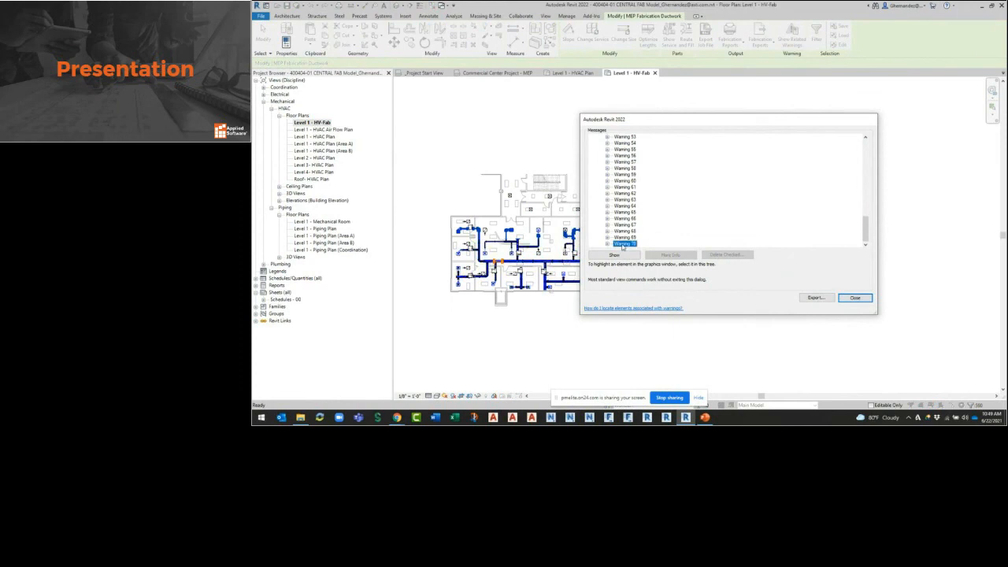
{"action": "left_click", "coordinate": [626, 237]}
{"action": "left_click_drag", "start_coordinate": [666, 123], "coordinate": [818, 109]}
{"action": "left_click", "coordinate": [775, 217]}
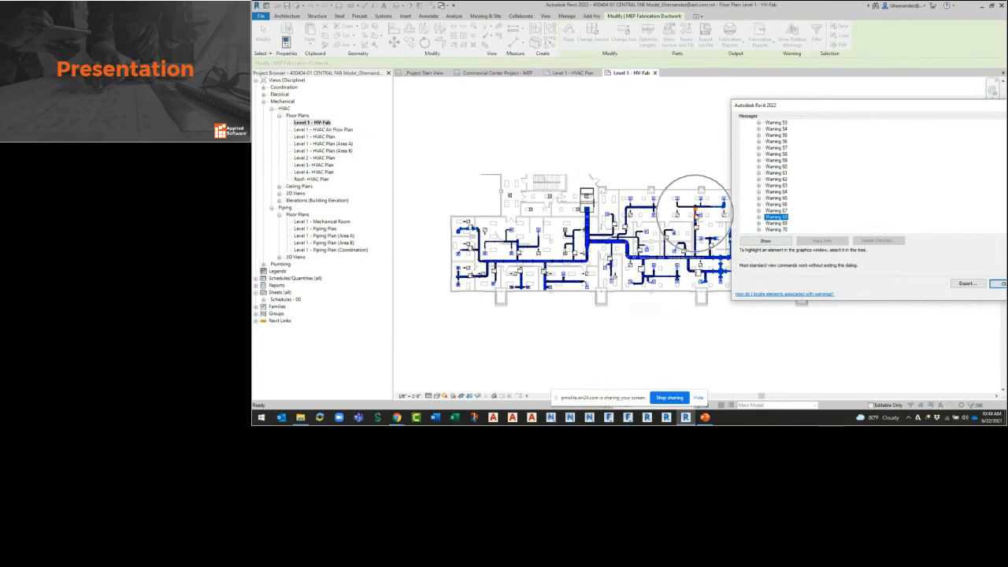
- Show the duct straight flagged by Warning 70 in the HV-Fab plan and examine the ductwork around it
{"action": "left_click", "coordinate": [774, 229]}
{"action": "left_click", "coordinate": [763, 241]}
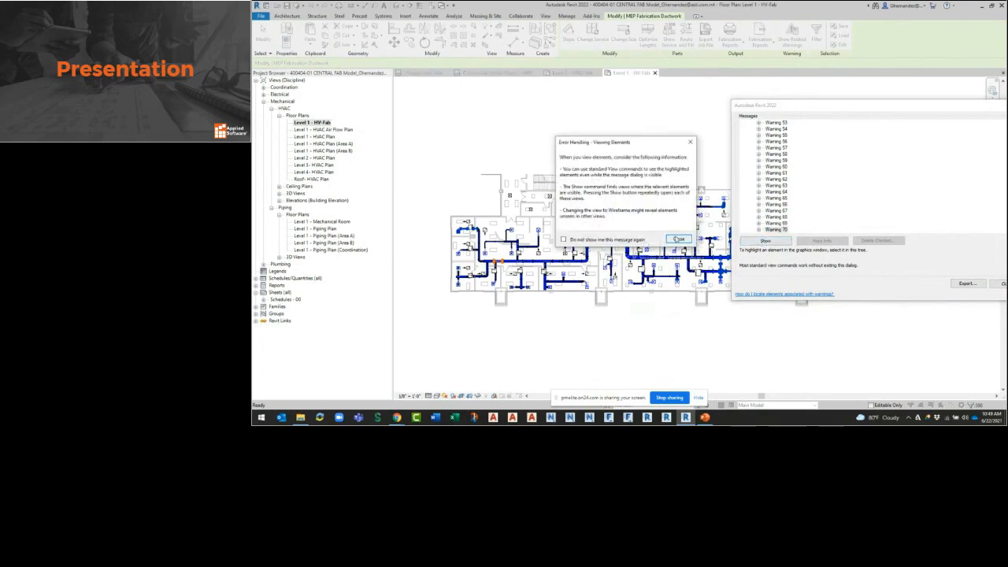
{"action": "left_click", "coordinate": [683, 239]}
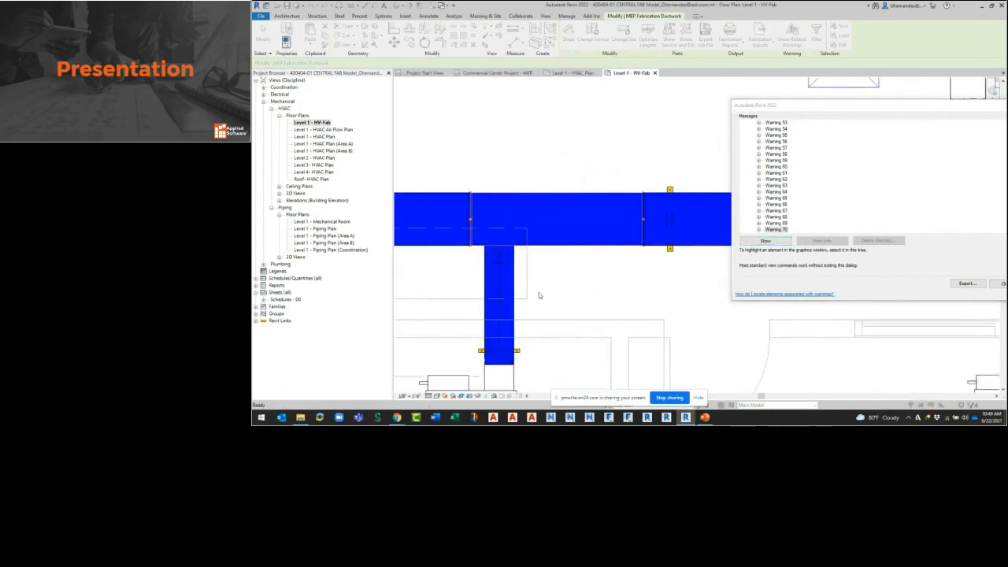
{"action": "scroll", "coordinate": [540, 295], "scroll_direction": "down", "scroll_amount": 2}
{"action": "middle_click_drag", "start_coordinate": [421, 273], "coordinate": [502, 256]}
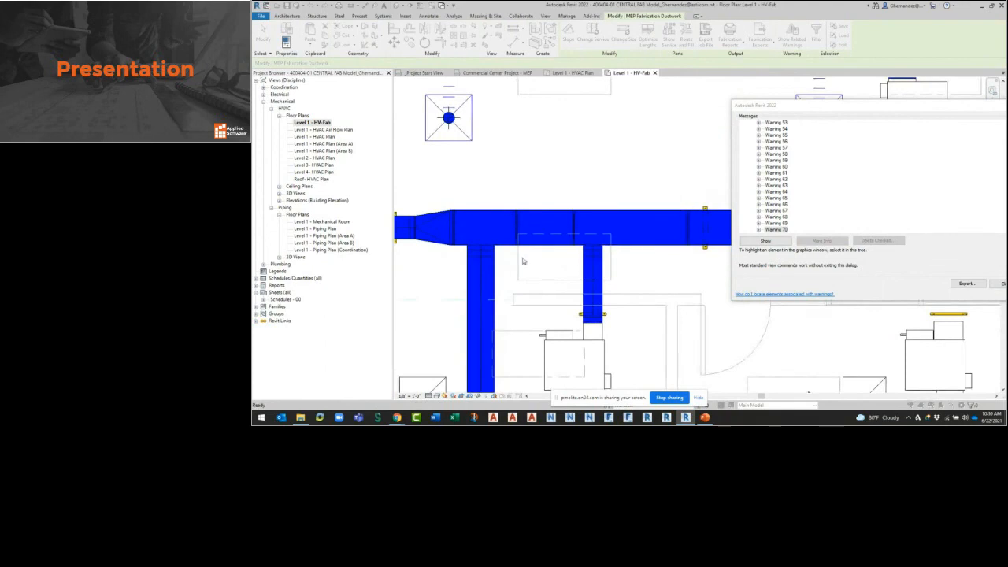
{"action": "scroll", "coordinate": [620, 263], "scroll_direction": "down", "scroll_amount": 1}
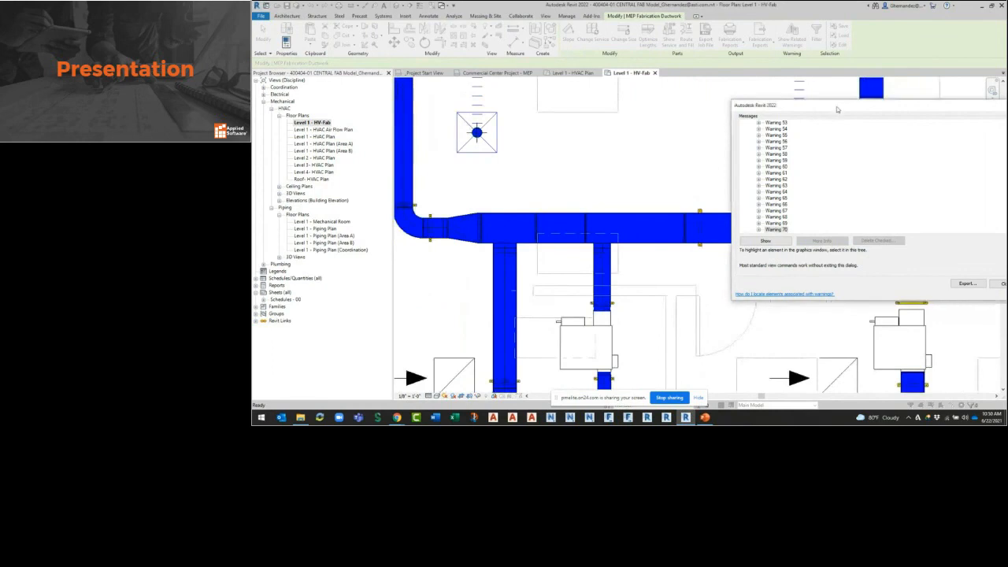
- Collapse the standard-length warning group, close the warnings list and display the entire HV-Fab plan
{"action": "left_click_drag", "start_coordinate": [836, 106], "coordinate": [551, 113]}
{"action": "scroll", "coordinate": [482, 218], "scroll_direction": "up", "scroll_amount": 3}
{"action": "scroll", "coordinate": [482, 217], "scroll_direction": "up", "scroll_amount": 12}
{"action": "scroll", "coordinate": [498, 188], "scroll_direction": "up", "scroll_amount": 3}
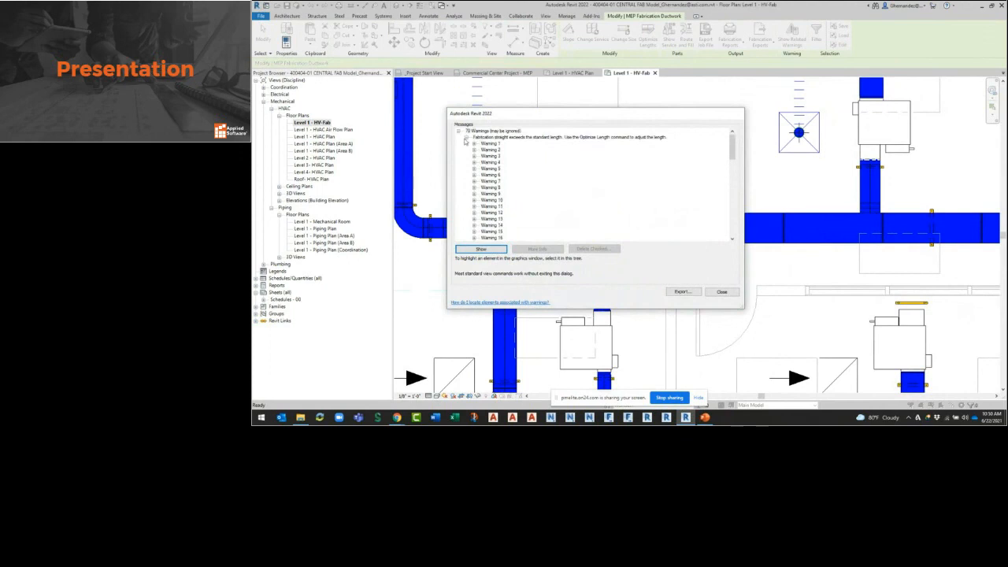
{"action": "left_click", "coordinate": [467, 139]}
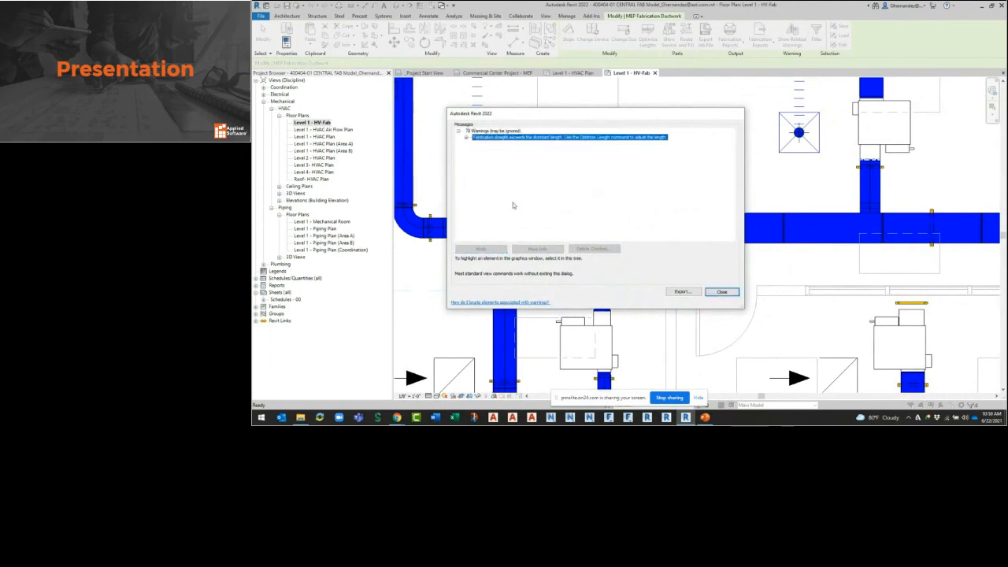
{"action": "left_click", "coordinate": [722, 291]}
{"action": "left_click", "coordinate": [741, 279]}
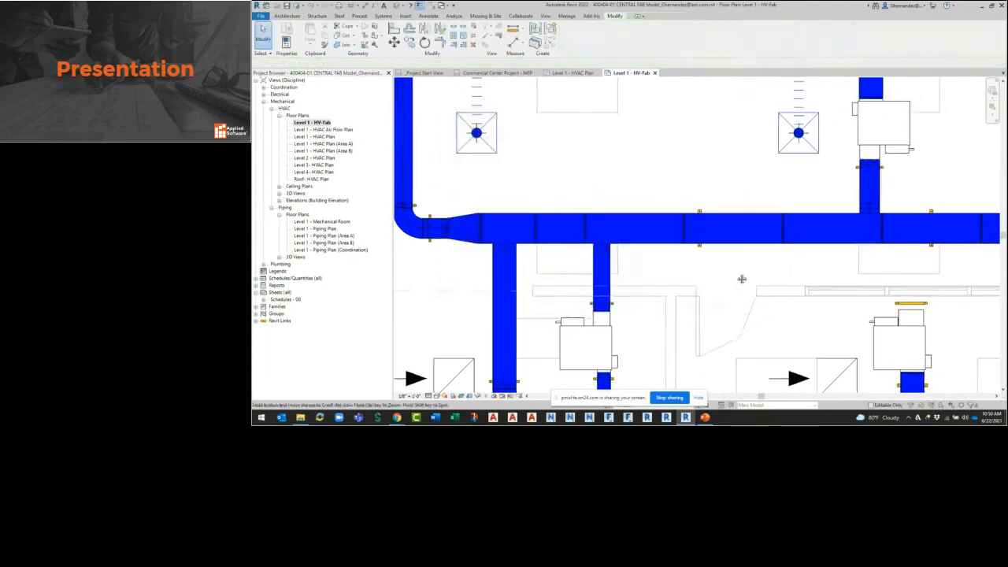
{"action": "middle_click", "coordinate": [742, 279]}
{"action": "middle_click", "coordinate": [742, 279]}
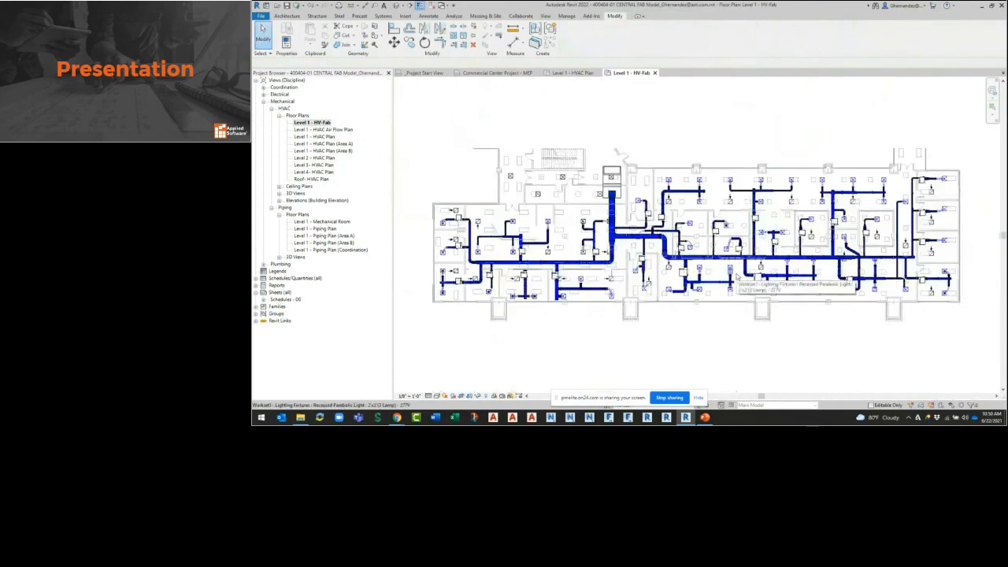
{"action": "middle_click_drag", "start_coordinate": [869, 309], "coordinate": [850, 304]}
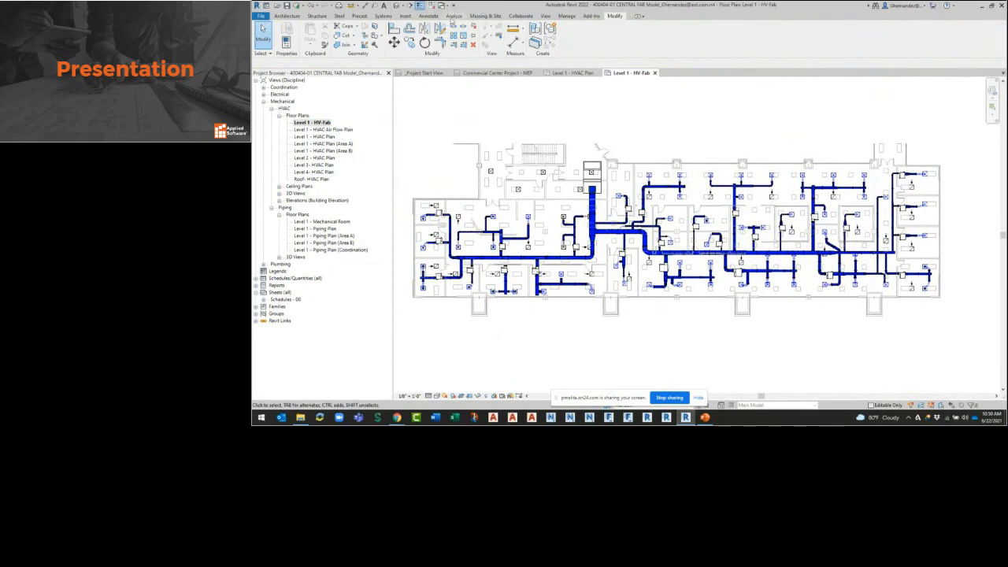
- Close the inactive views and open the HV Sheet floor plan of the Sample Fab Project for VT-FLT model
{"action": "left_click", "coordinate": [455, 16]}
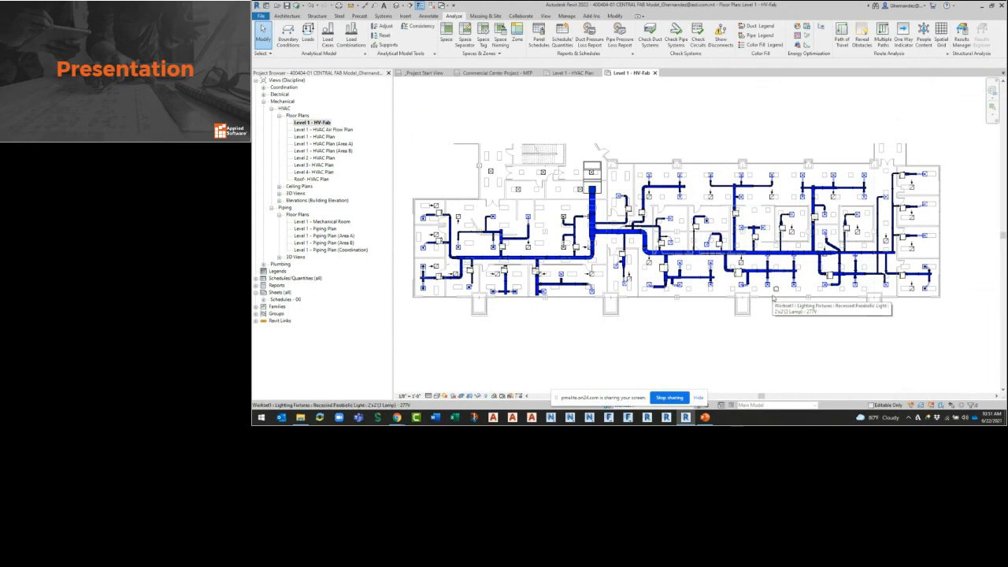
{"action": "left_click", "coordinate": [434, 6]}
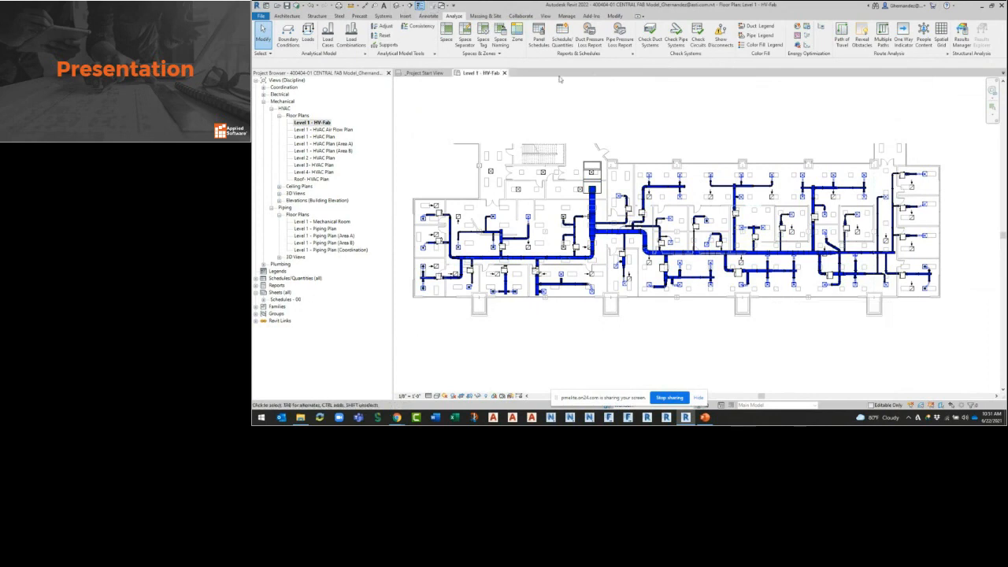
{"action": "left_click", "coordinate": [424, 73]}
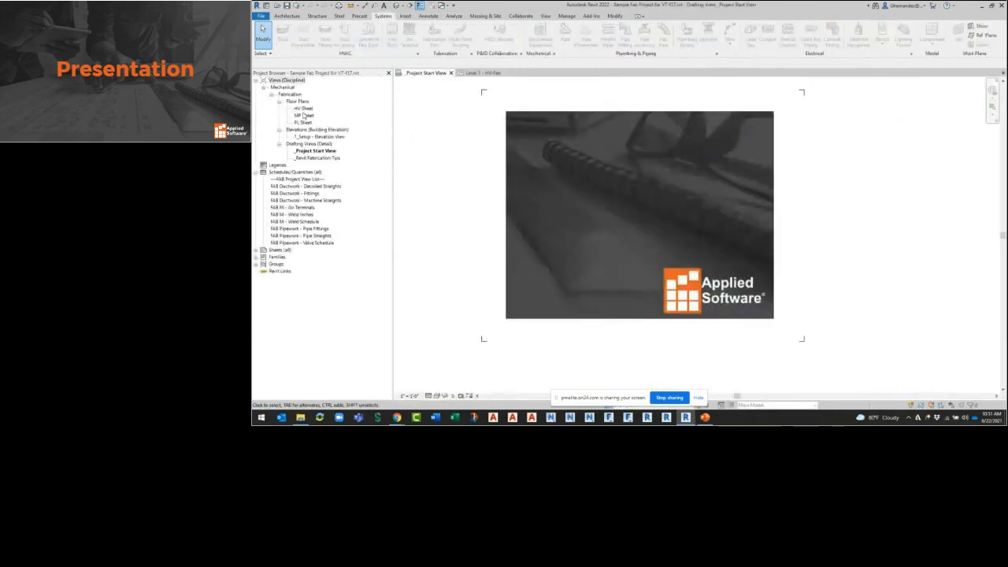
{"action": "left_click", "coordinate": [304, 109]}
{"action": "scroll", "coordinate": [707, 210], "scroll_direction": "down", "scroll_amount": 3}
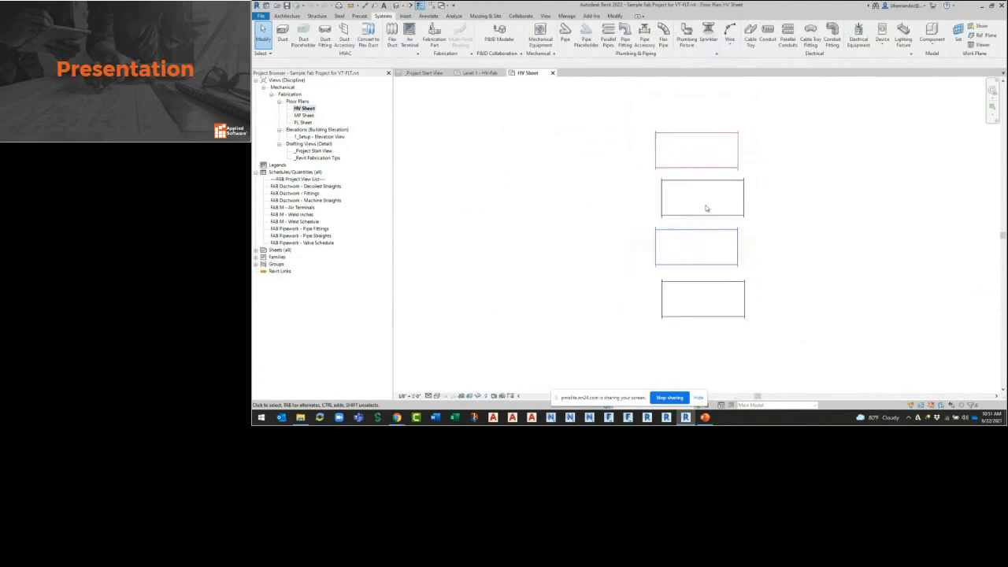
{"action": "middle_click_drag", "start_coordinate": [796, 210], "coordinate": [696, 232]}
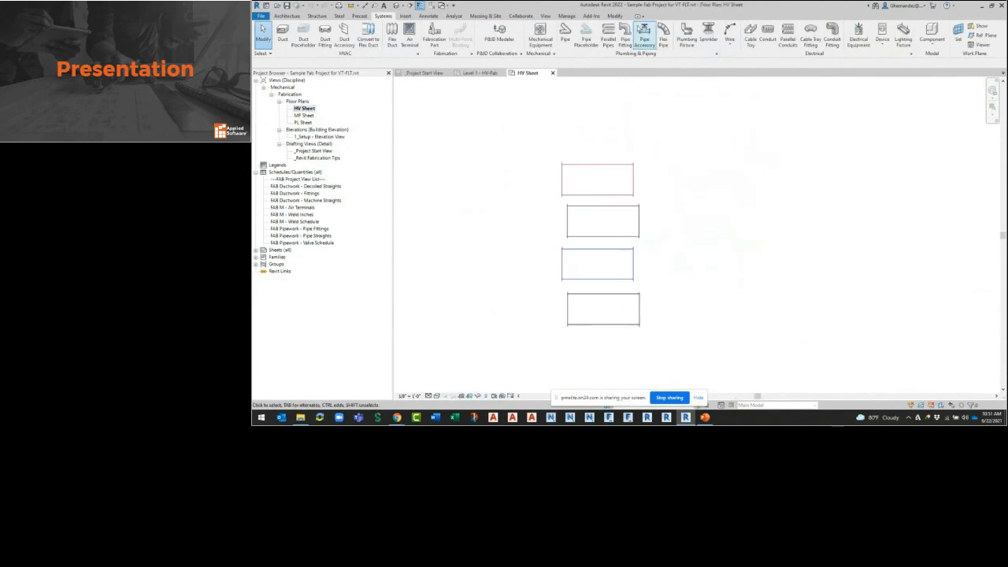
- Review the sample project's "The part specification is invalid" warnings and select the fabrication pipework listed under Warning 1
{"action": "left_click", "coordinate": [568, 17]}
{"action": "left_click", "coordinate": [854, 45]}
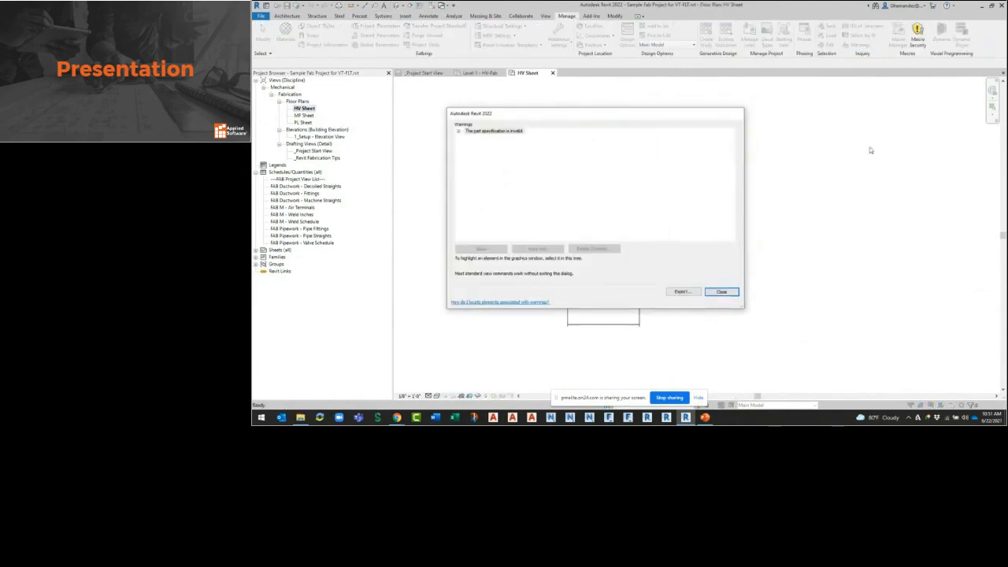
{"action": "left_click", "coordinate": [460, 131]}
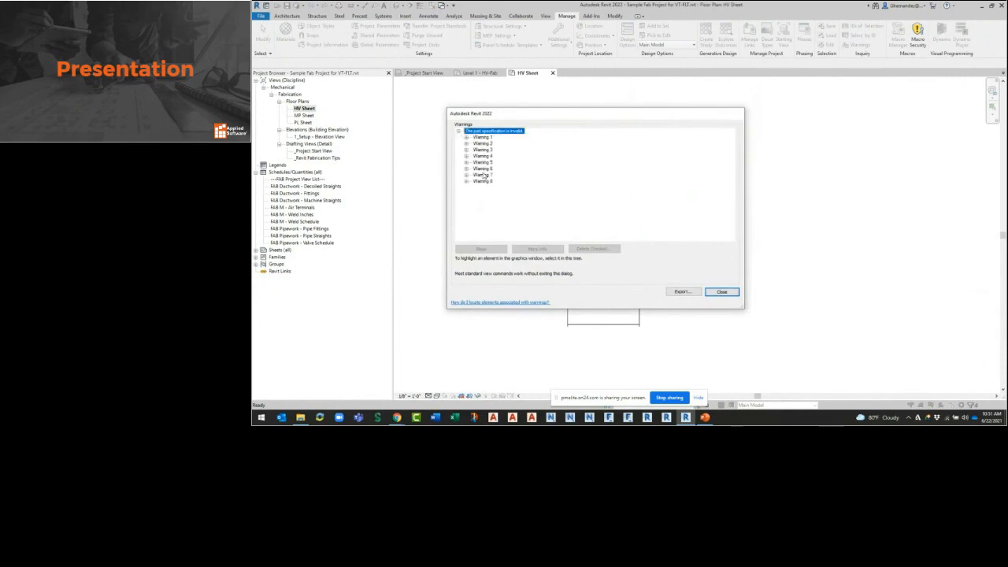
{"action": "left_click", "coordinate": [304, 116]}
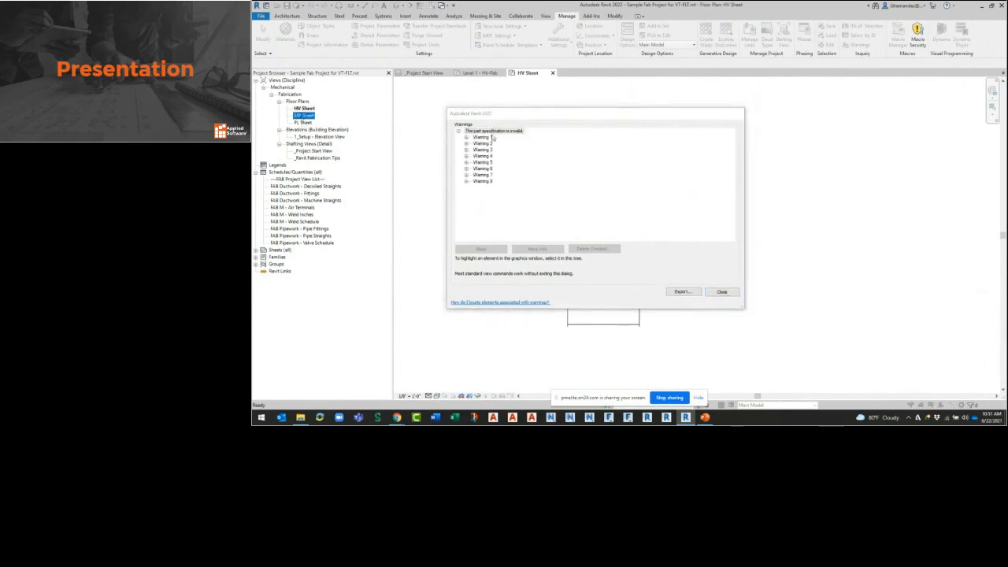
{"action": "left_click", "coordinate": [465, 137]}
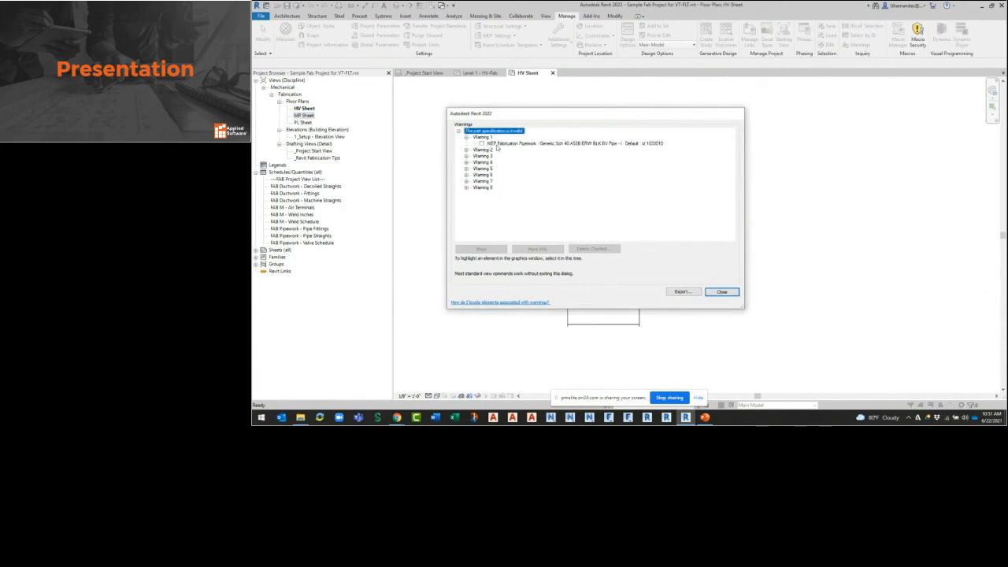
{"action": "left_click", "coordinate": [495, 144]}
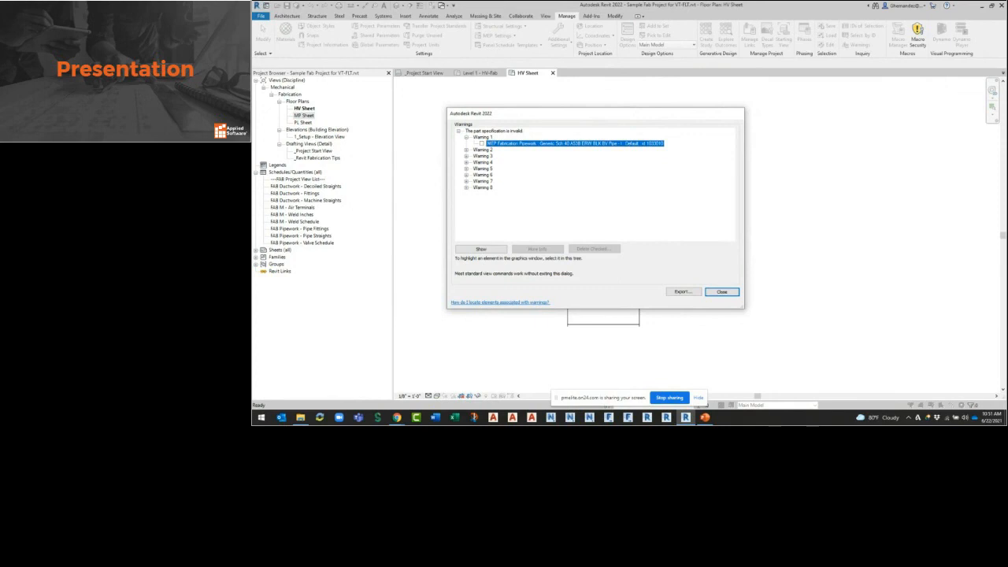
- Switch to File Explorer and open the 3_File Maintenance folder through the BPMM_Datasets shortcut on the Desktop
{"action": "key", "text": "alt+Tab"}
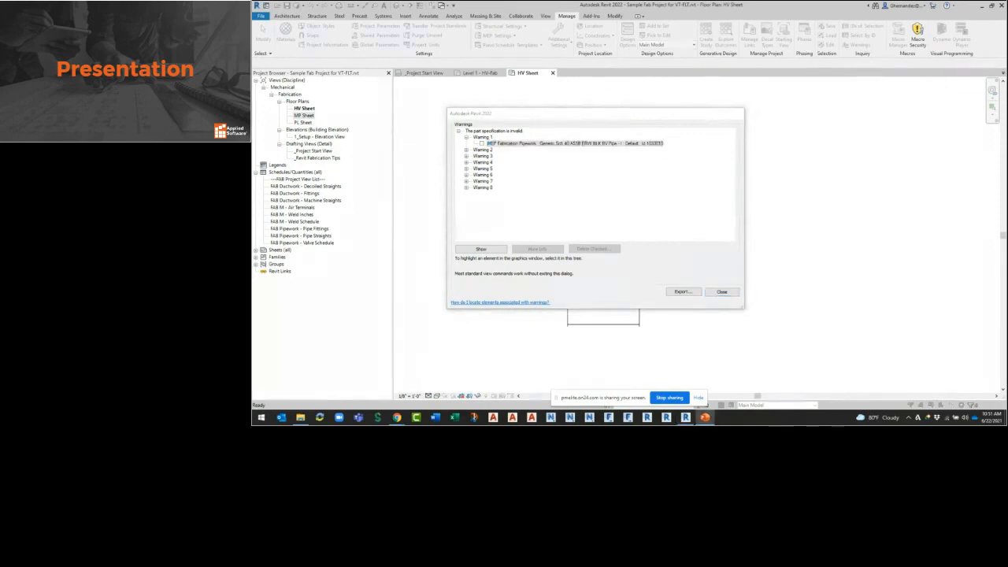
{"action": "left_click", "coordinate": [301, 419]}
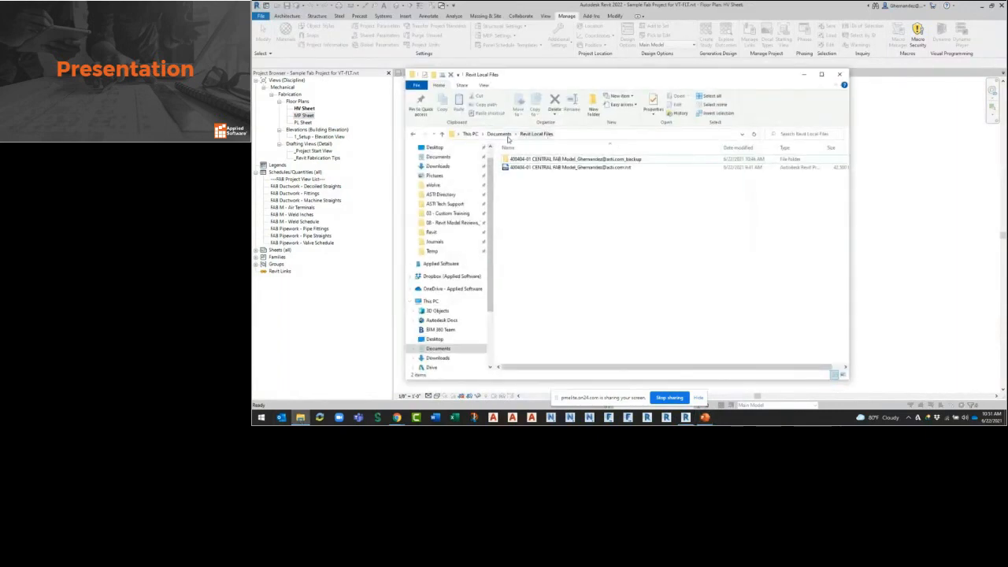
{"action": "left_click", "coordinate": [434, 147]}
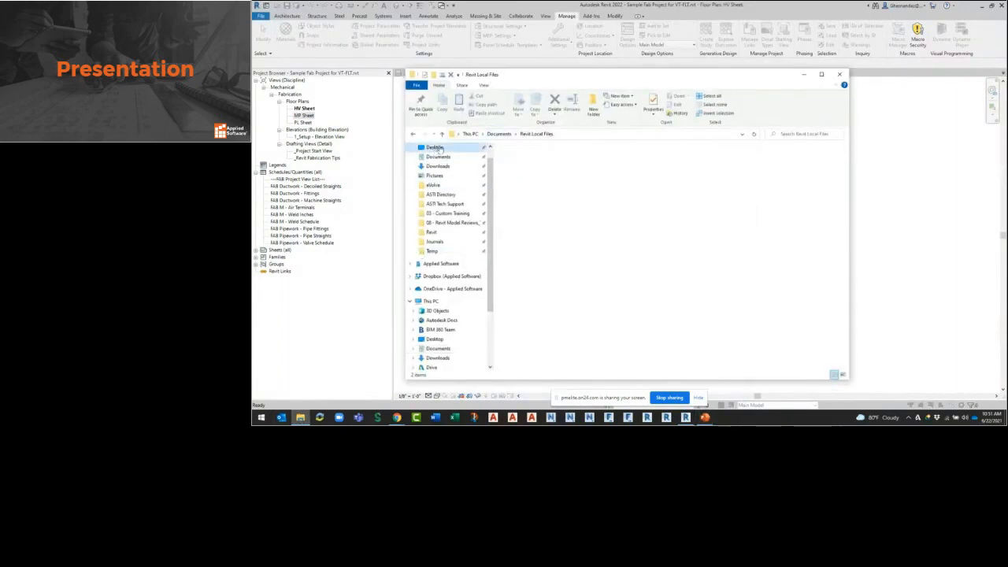
{"action": "left_click", "coordinate": [535, 160]}
{"action": "double_click", "coordinate": [535, 162]}
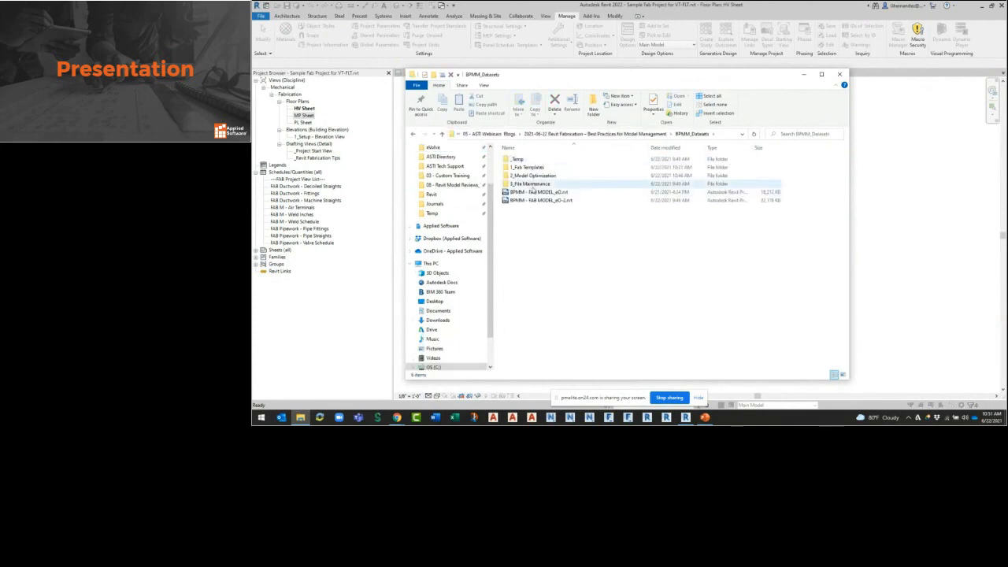
{"action": "double_click", "coordinate": [535, 185]}
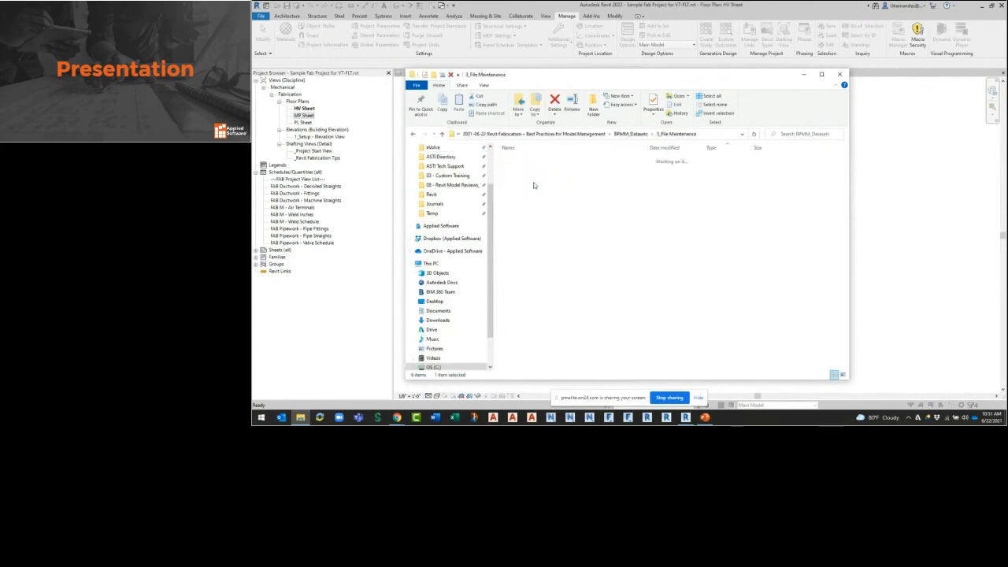
- Open the Applied Software's Guide to Revit shortcut in the browser, look through the web page and minimize it
{"action": "double_click", "coordinate": [540, 183]}
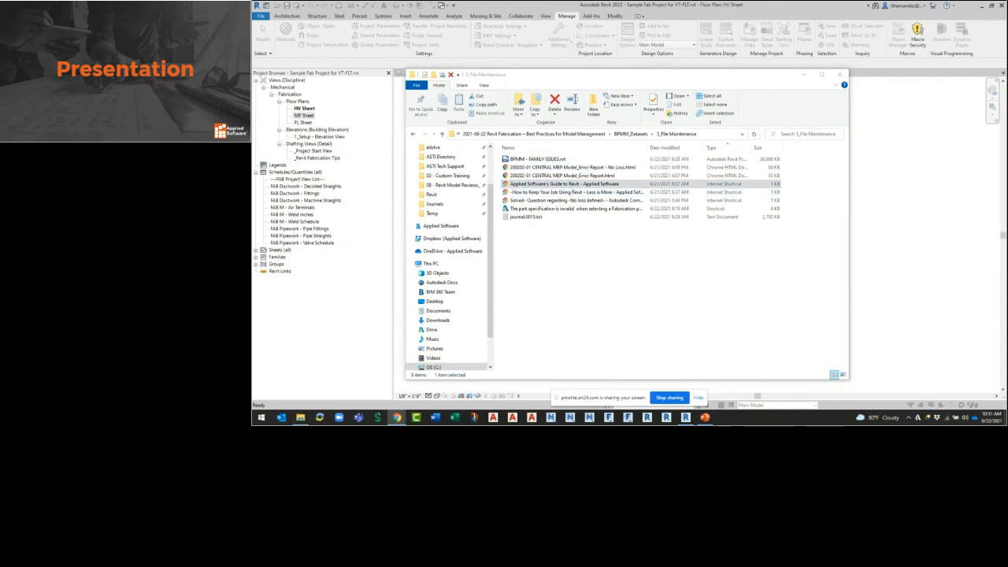
{"action": "left_click_drag", "start_coordinate": [1007, 103], "coordinate": [609, 4]}
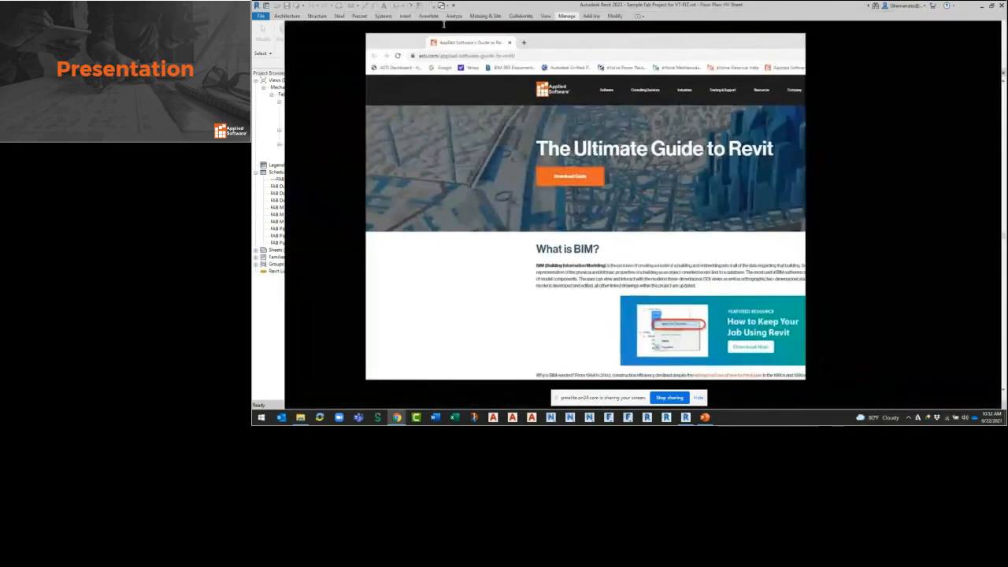
{"action": "double_click", "coordinate": [609, 6]}
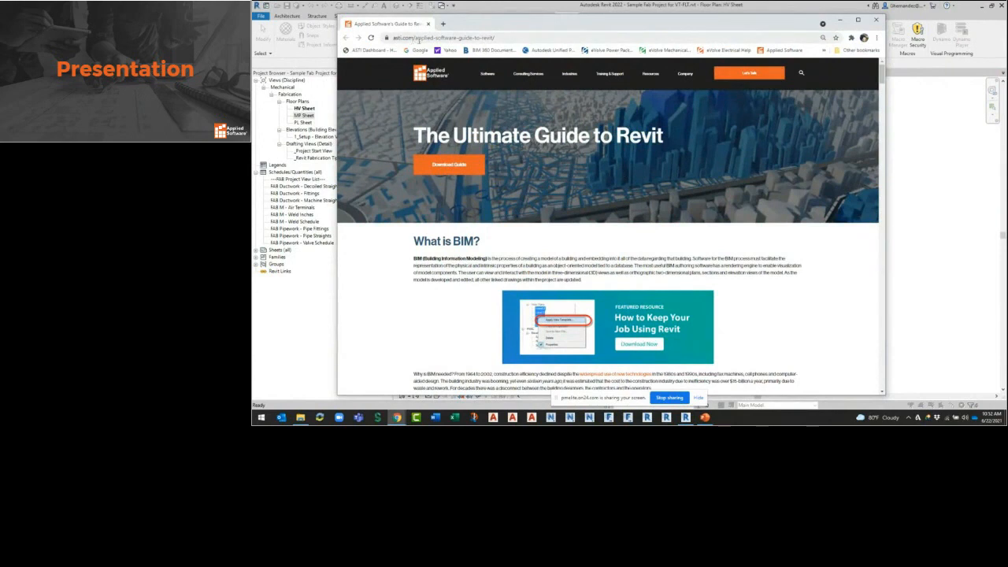
{"action": "scroll", "coordinate": [581, 193], "scroll_direction": "down", "scroll_amount": 10}
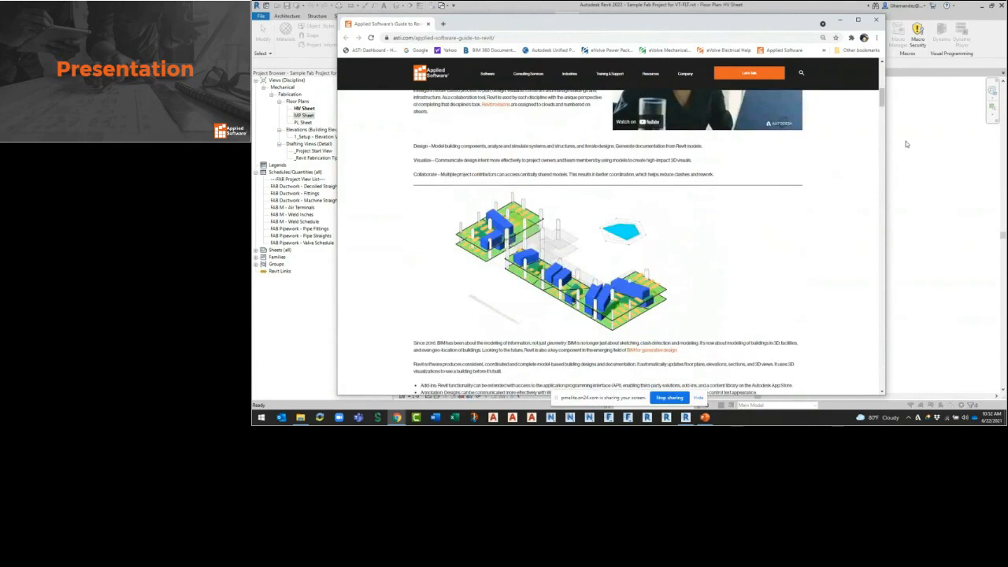
{"action": "left_click", "coordinate": [841, 23]}
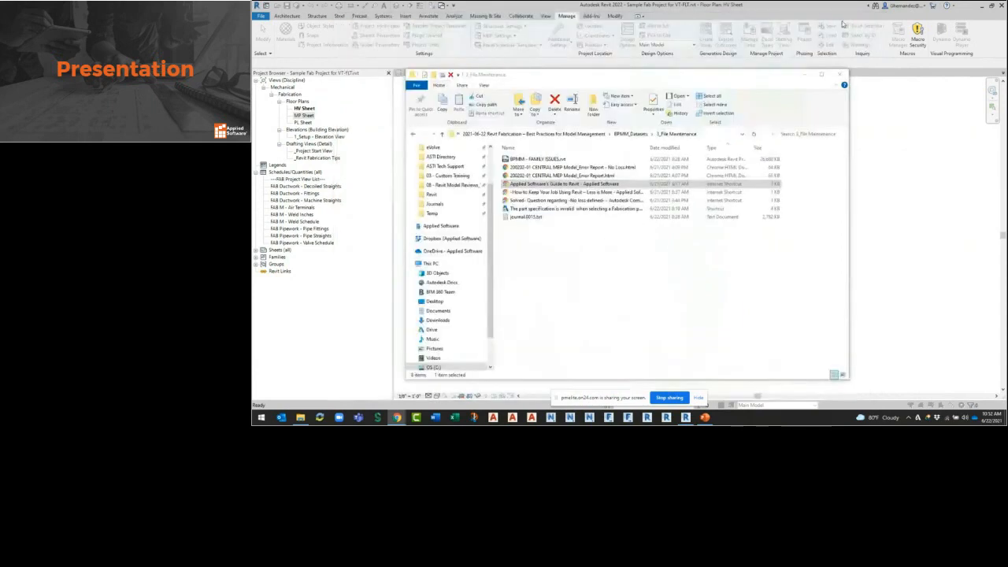
- Copy the four shortcuts, from Applied Software's Guide to Revit through "The part specification is invalid", from 3_File Maintenance to the Desktop
{"action": "left_click", "coordinate": [544, 209]}
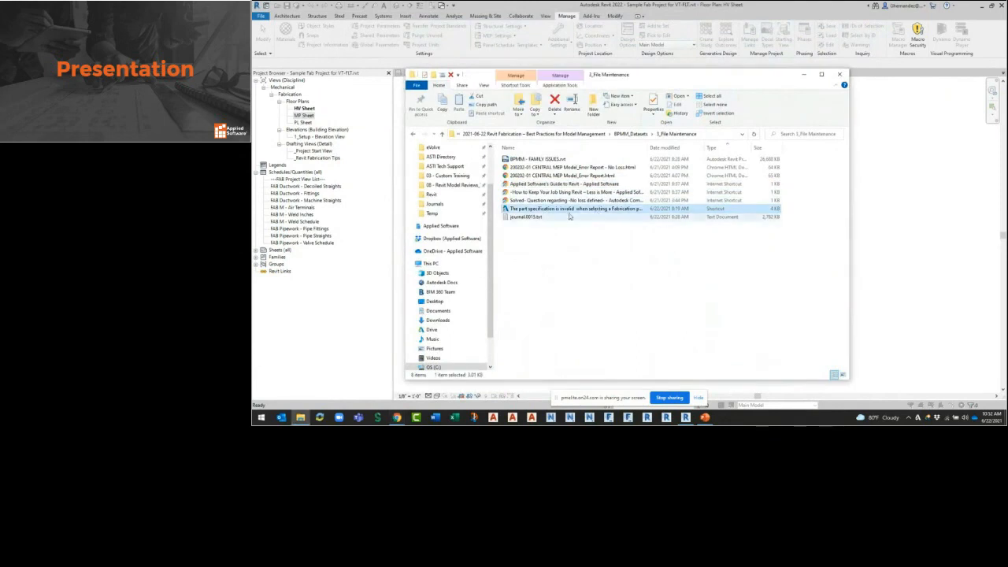
{"action": "left_click", "coordinate": [558, 186], "text": "shift"}
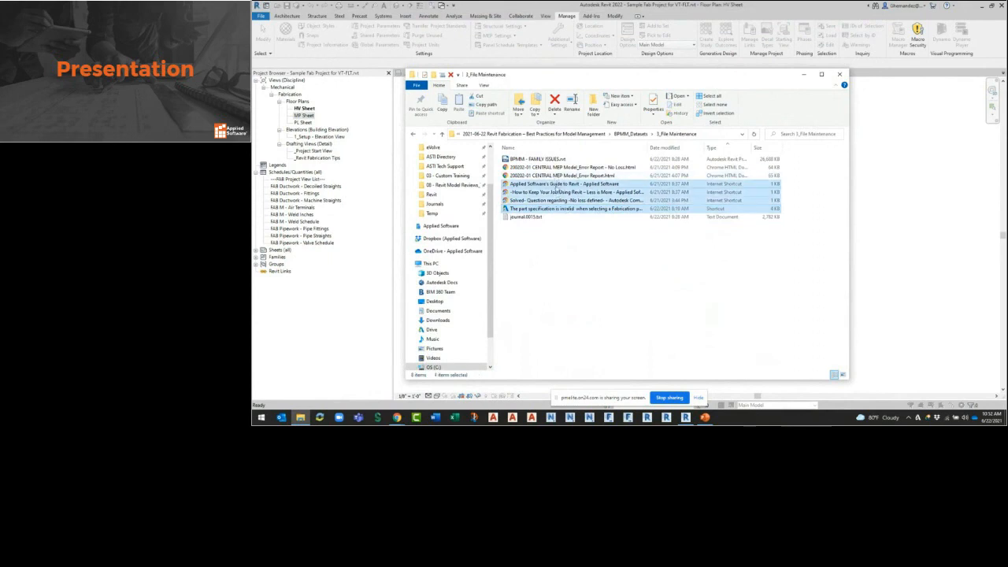
{"action": "right_click", "coordinate": [558, 187]}
{"action": "left_click", "coordinate": [591, 226]}
{"action": "scroll", "coordinate": [437, 194], "scroll_direction": "up", "scroll_amount": 2}
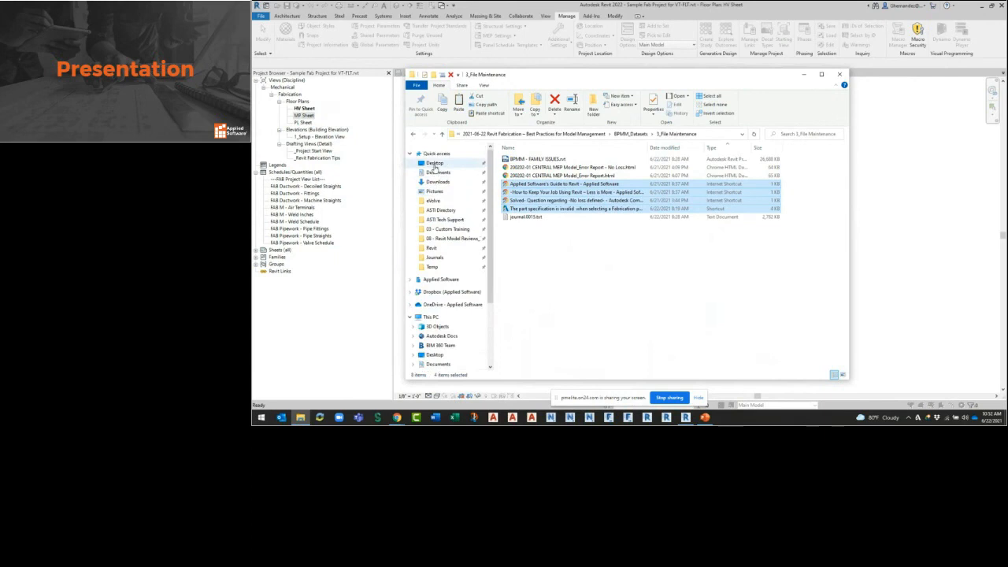
{"action": "left_click", "coordinate": [434, 163]}
{"action": "right_click", "coordinate": [620, 293]}
{"action": "left_click", "coordinate": [630, 332]}
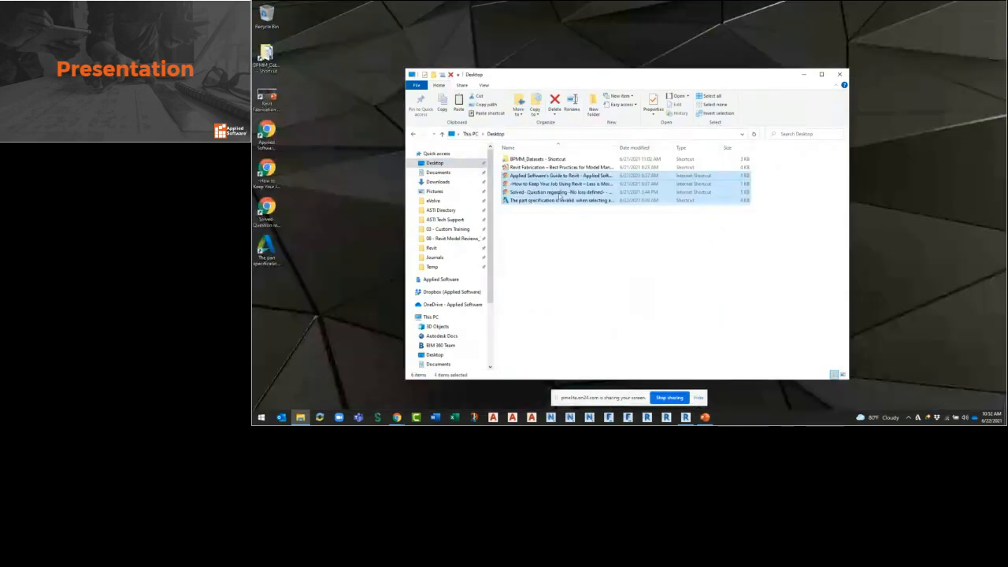
- Open the Desktop shortcut "The part specification is invalid" in the browser and restore the maximized window to a smaller size
{"action": "double_click", "coordinate": [267, 258]}
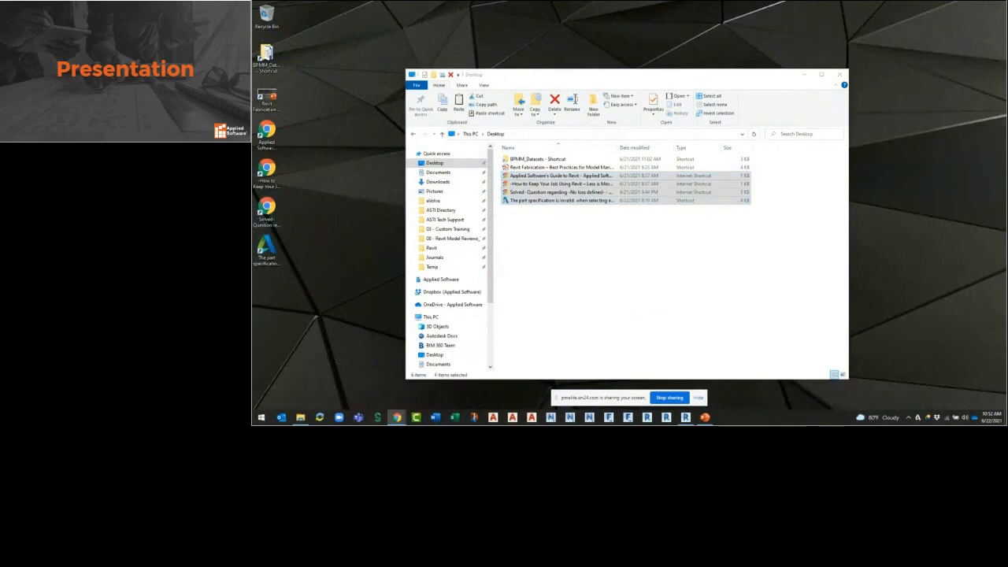
{"action": "left_click_drag", "start_coordinate": [1007, 87], "coordinate": [472, 2]}
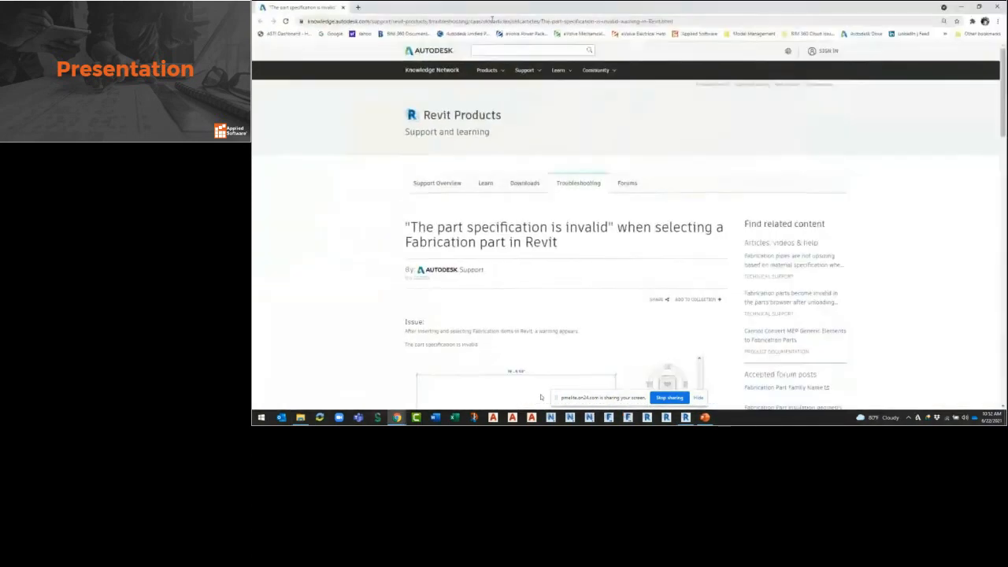
{"action": "double_click", "coordinate": [502, 14]}
- Read the Autodesk article on the invalid part specification warning, examining its issue, causes and the solution for the Specification entry's Breakpoint
{"action": "scroll", "coordinate": [507, 362], "scroll_direction": "down", "scroll_amount": 5}
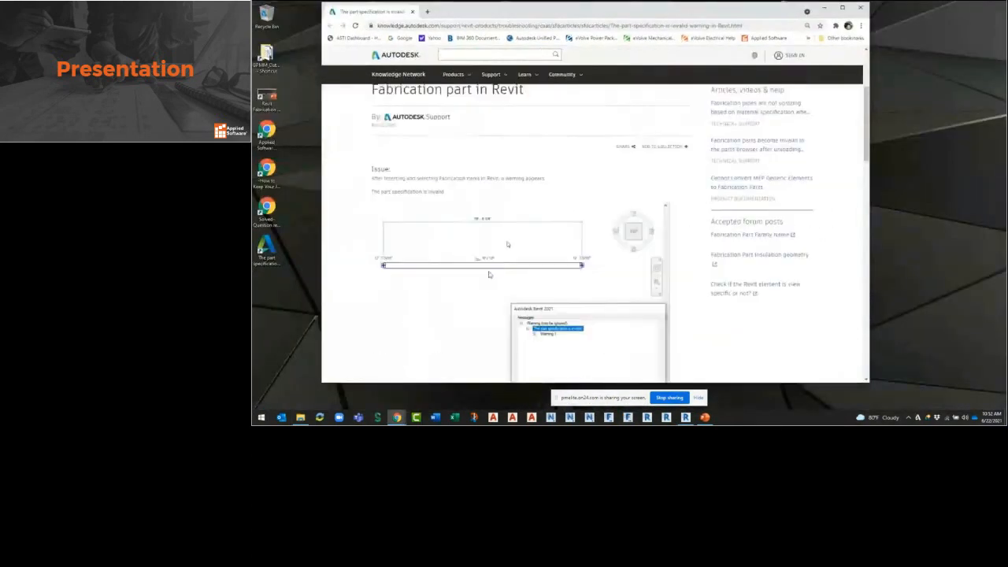
{"action": "scroll", "coordinate": [507, 363], "scroll_direction": "up", "scroll_amount": 4}
{"action": "scroll", "coordinate": [544, 235], "scroll_direction": "down", "scroll_amount": 3}
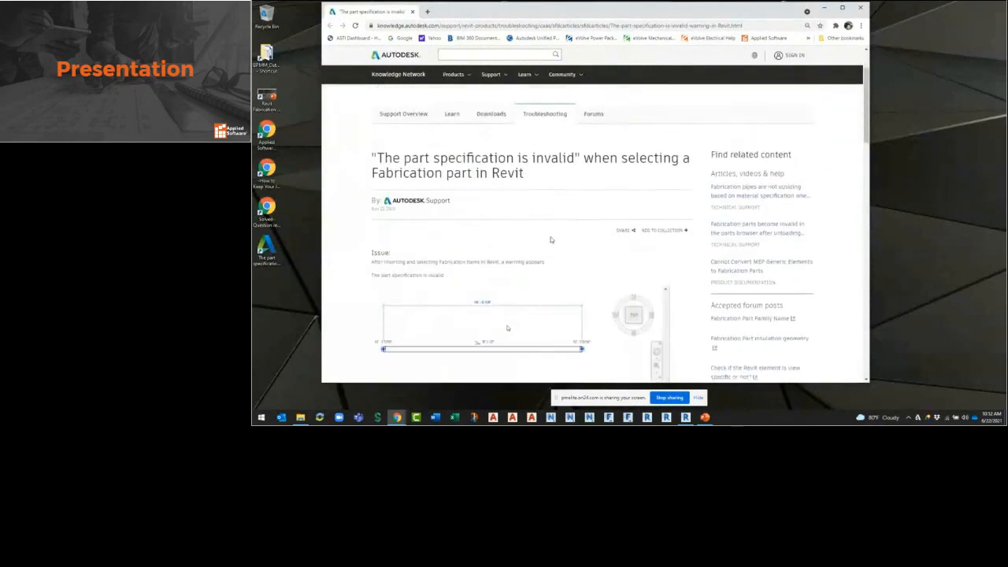
{"action": "scroll", "coordinate": [551, 238], "scroll_direction": "down", "scroll_amount": 5}
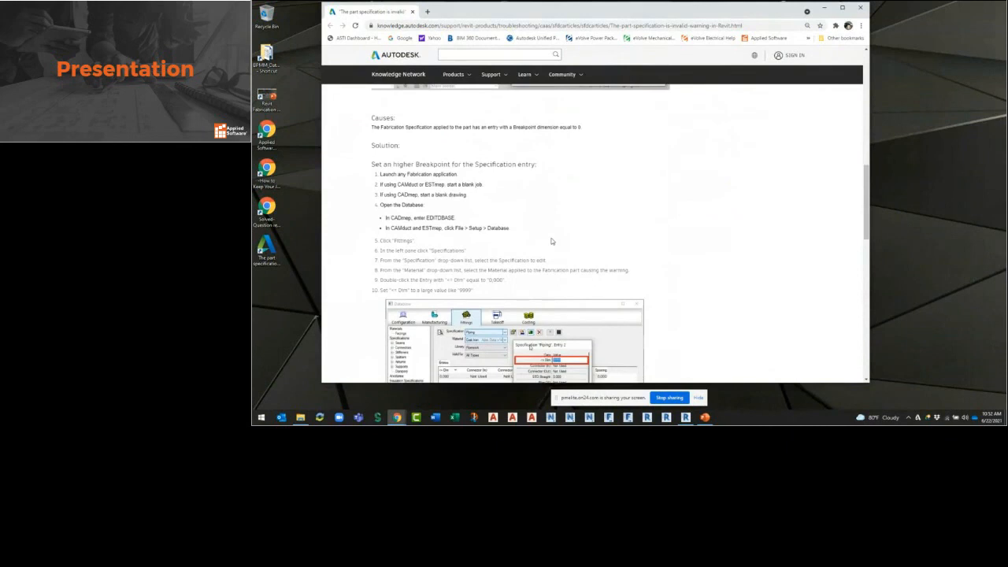
{"action": "scroll", "coordinate": [551, 241], "scroll_direction": "down", "scroll_amount": 2}
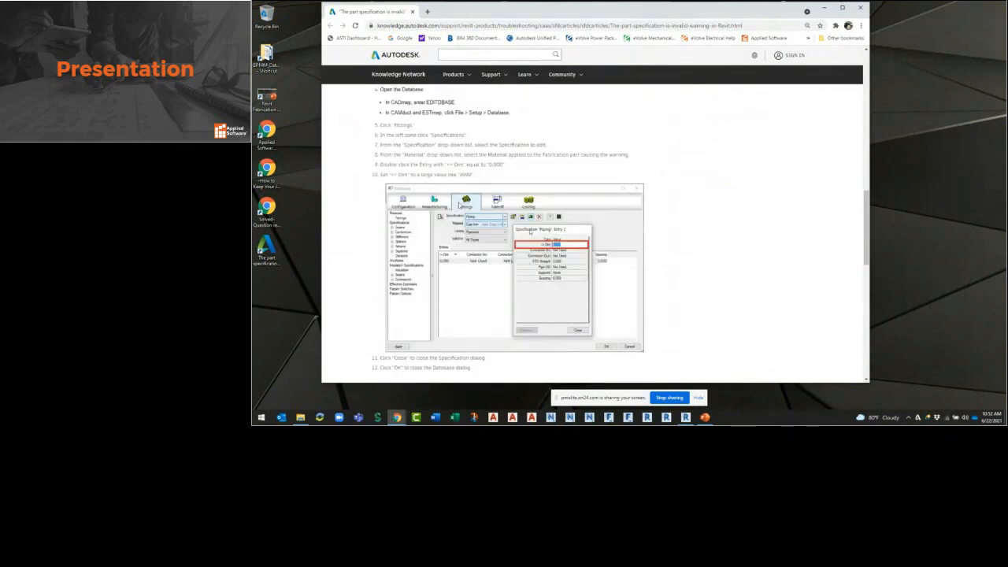
{"action": "scroll", "coordinate": [421, 156], "scroll_direction": "up", "scroll_amount": 1}
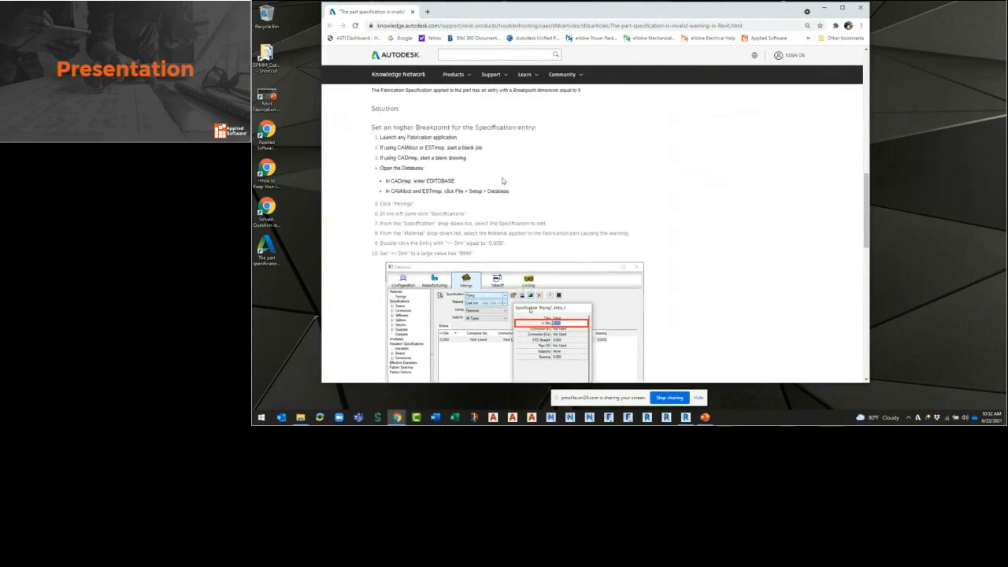
{"action": "scroll", "coordinate": [561, 194], "scroll_direction": "down", "scroll_amount": 3}
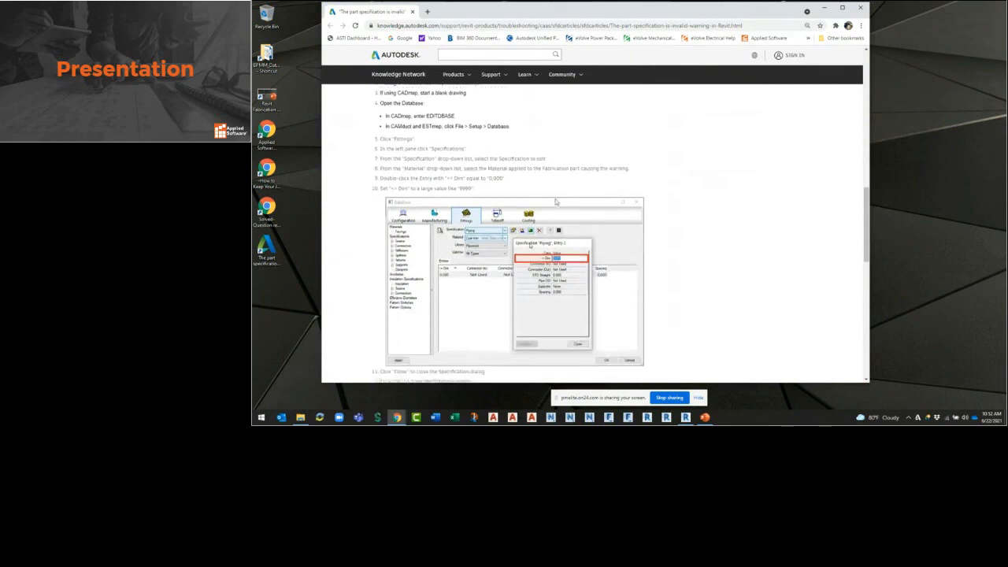
{"action": "scroll", "coordinate": [594, 258], "scroll_direction": "up", "scroll_amount": 4}
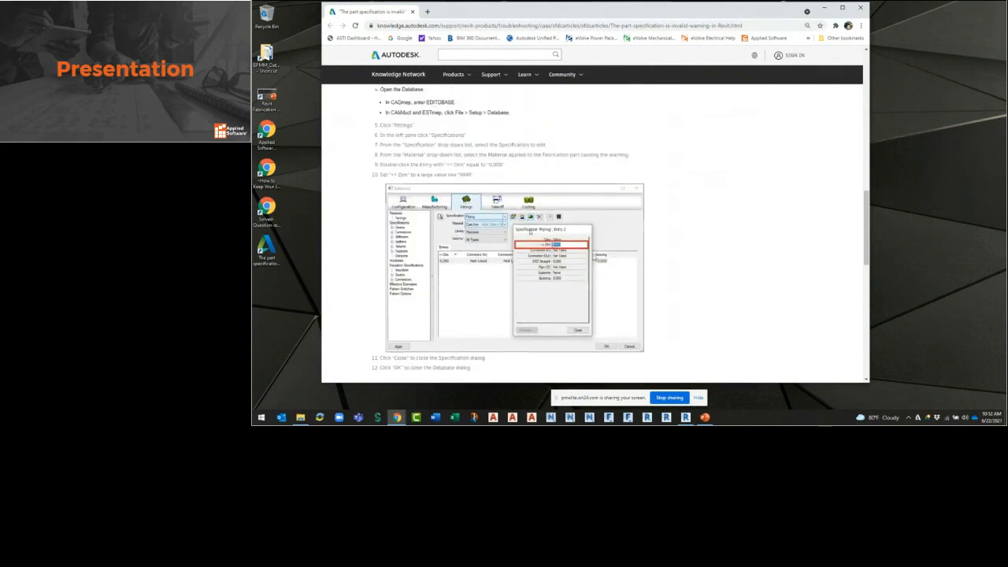
{"action": "scroll", "coordinate": [531, 204], "scroll_direction": "up", "scroll_amount": 10}
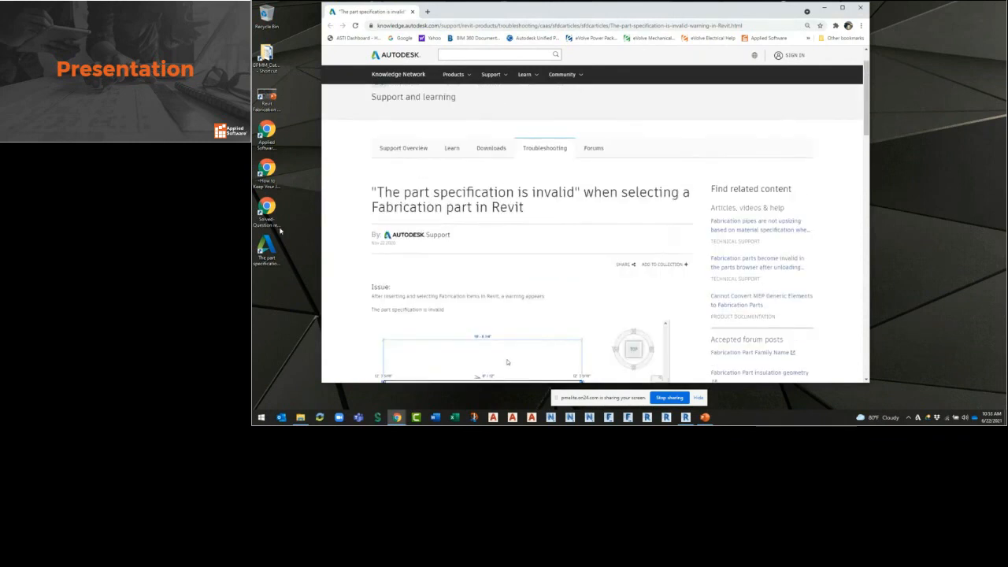
- Open the Applied Software's Guide to Revit and How to Keep Your Job Using Revit shortcuts, and read the second page's modeling and view management tips
{"action": "double_click", "coordinate": [268, 135]}
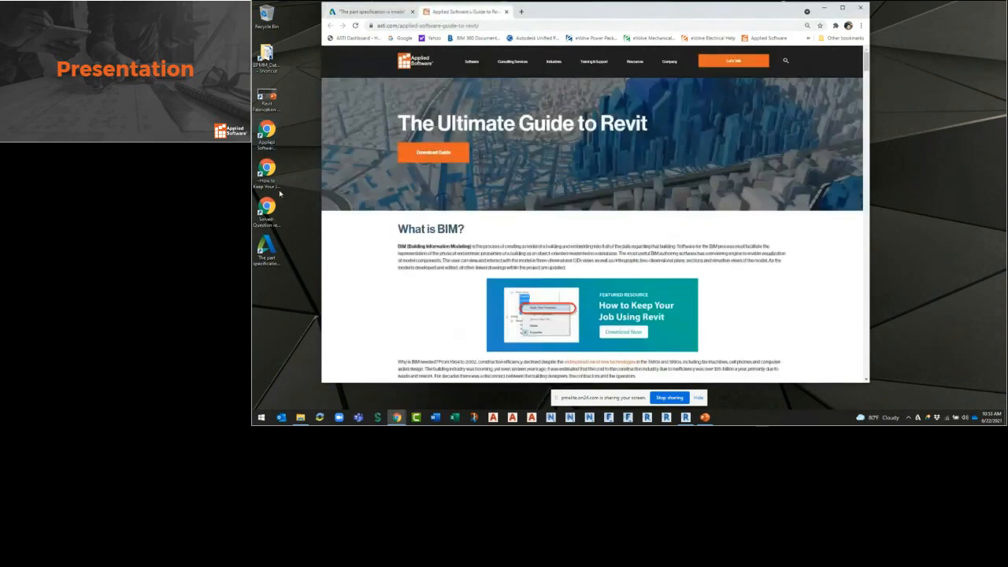
{"action": "double_click", "coordinate": [267, 178]}
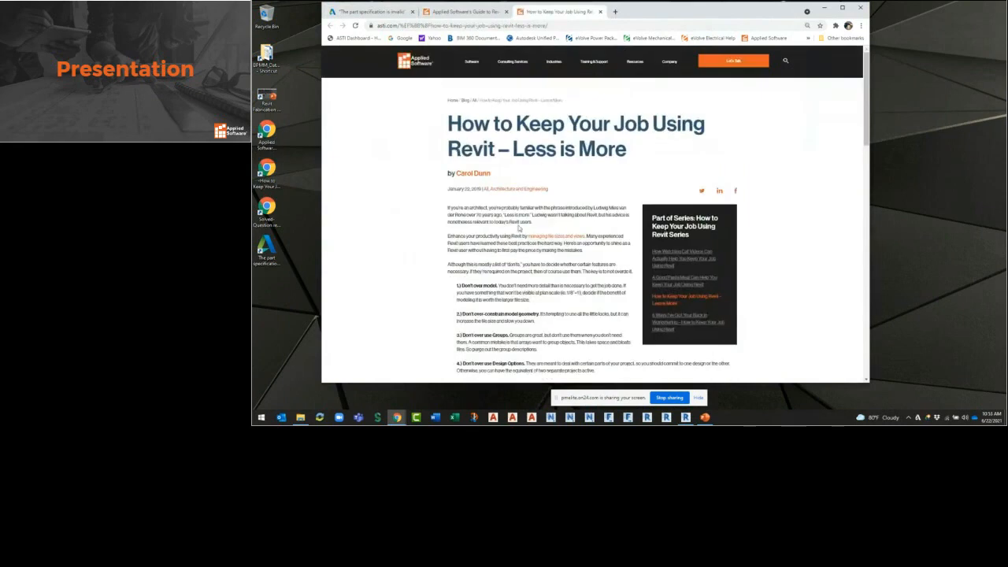
{"action": "scroll", "coordinate": [519, 228], "scroll_direction": "down", "scroll_amount": 1}
{"action": "scroll", "coordinate": [519, 225], "scroll_direction": "down", "scroll_amount": 2}
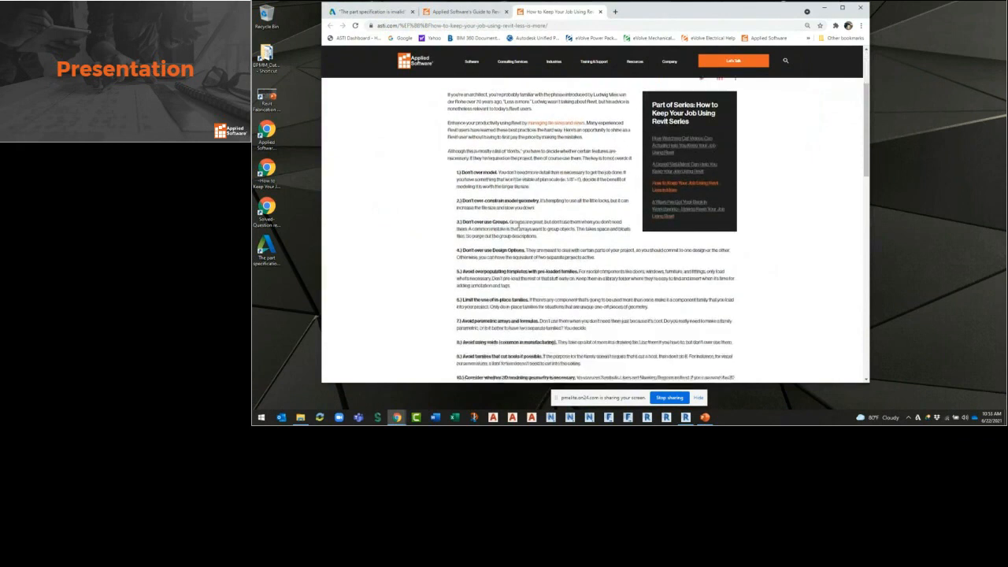
{"action": "scroll", "coordinate": [477, 157], "scroll_direction": "down", "scroll_amount": 3}
{"action": "scroll", "coordinate": [477, 157], "scroll_direction": "up", "scroll_amount": 2}
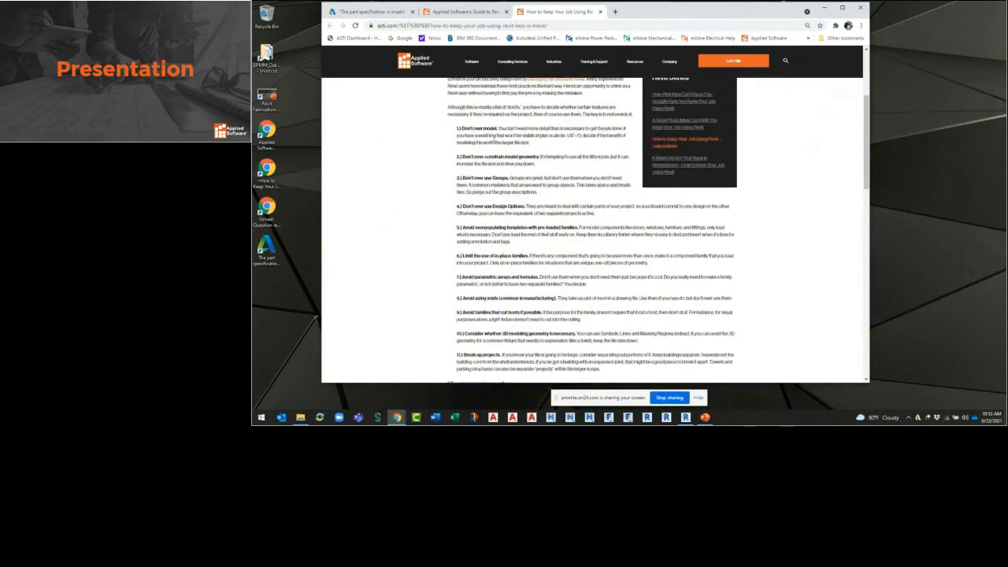
{"action": "scroll", "coordinate": [508, 241], "scroll_direction": "down", "scroll_amount": 1}
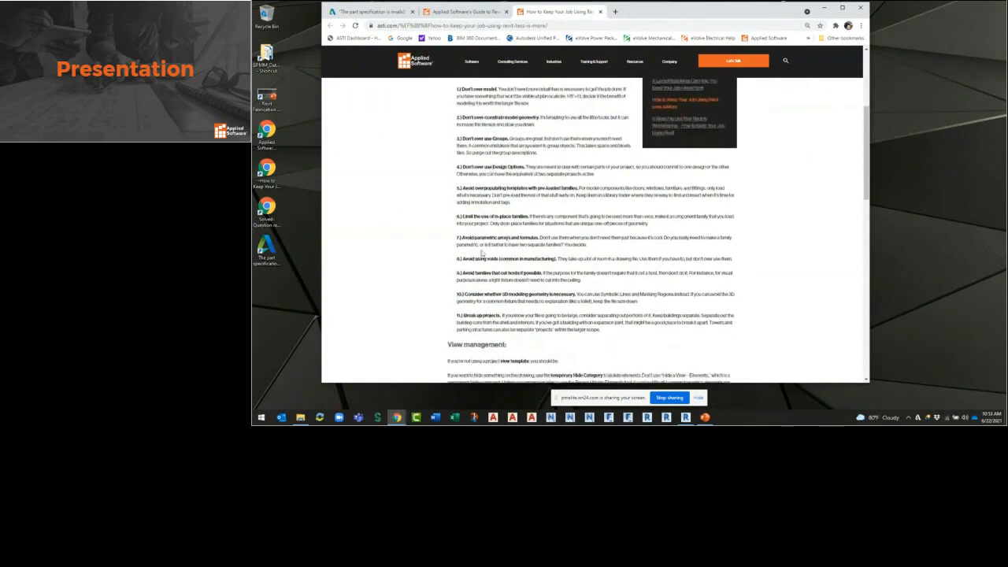
{"action": "scroll", "coordinate": [483, 254], "scroll_direction": "down", "scroll_amount": 5}
{"action": "scroll", "coordinate": [505, 238], "scroll_direction": "down", "scroll_amount": 2}
{"action": "scroll", "coordinate": [505, 238], "scroll_direction": "up", "scroll_amount": 4}
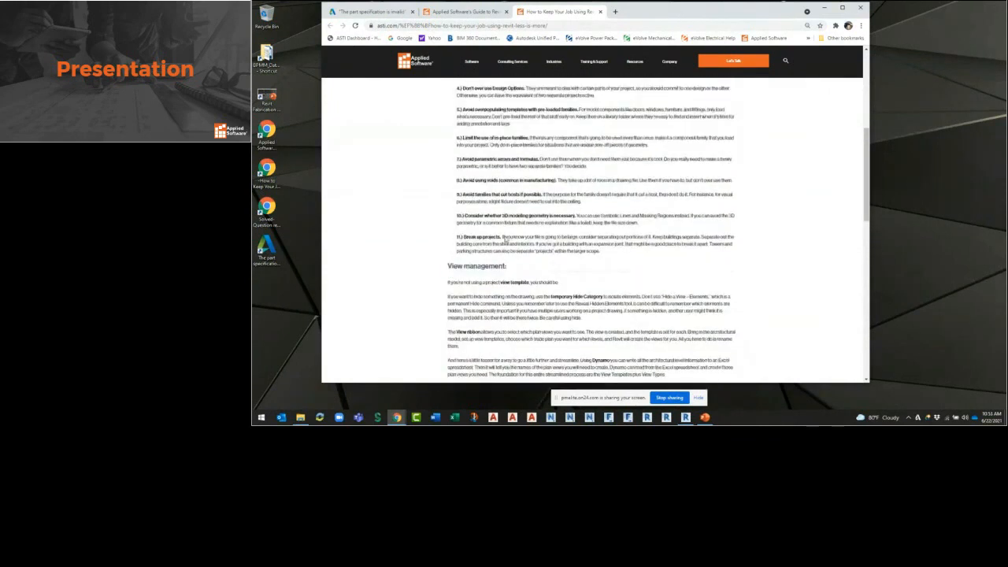
{"action": "scroll", "coordinate": [505, 238], "scroll_direction": "up", "scroll_amount": 1}
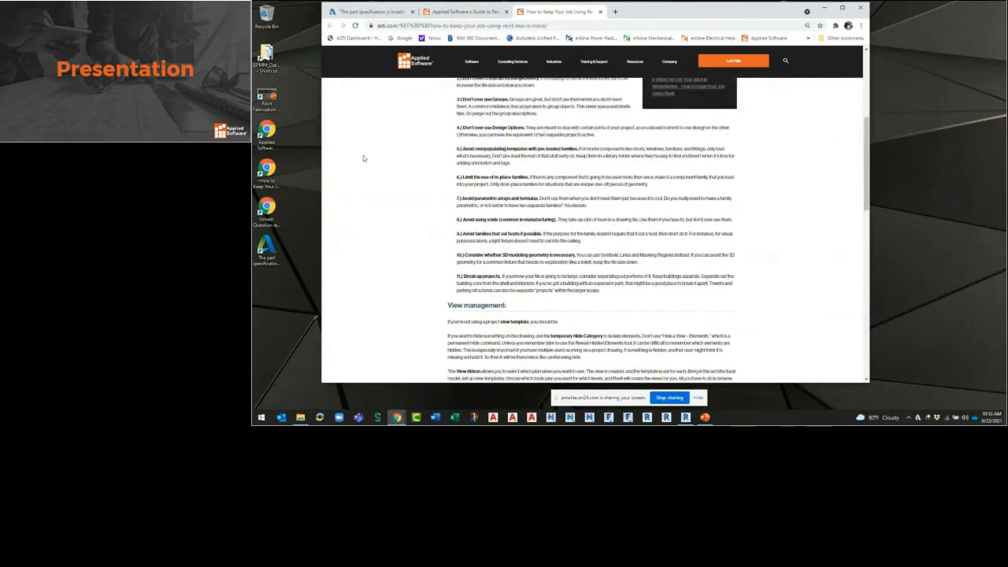
- Open the Desktop shortcut for the solved "No loss defined" forum question and read the post and its replies
{"action": "left_click", "coordinate": [268, 210]}
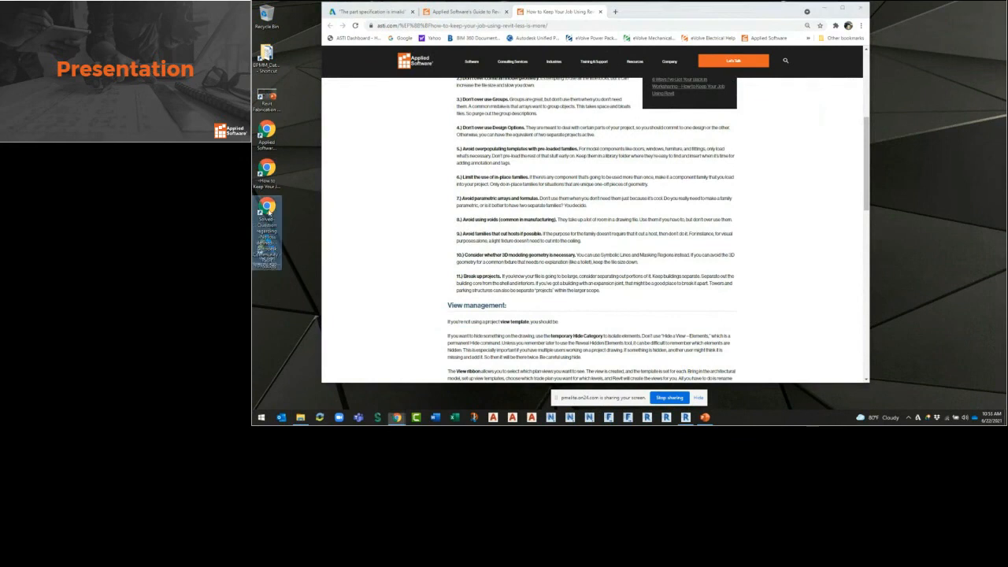
{"action": "double_click", "coordinate": [268, 210]}
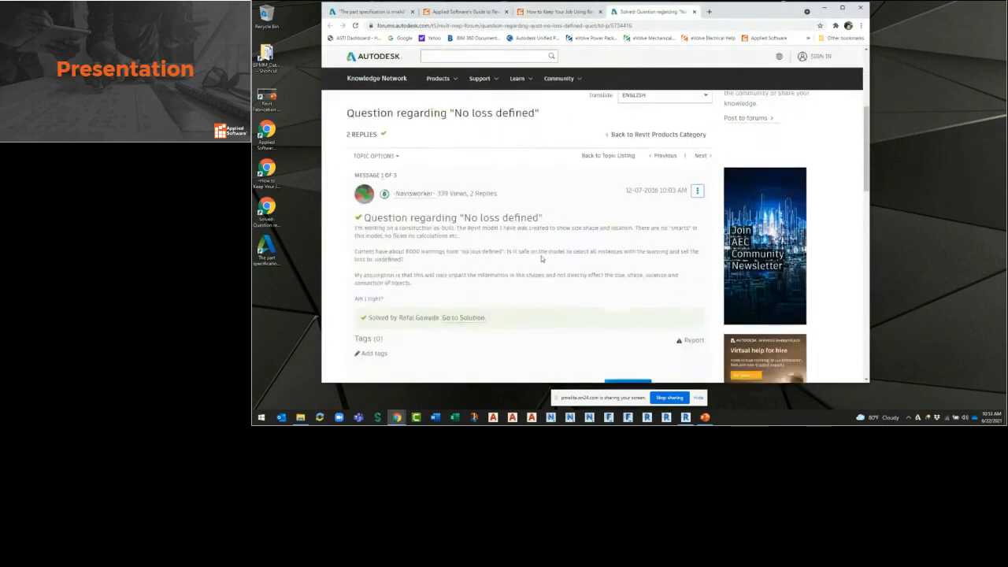
{"action": "scroll", "coordinate": [542, 259], "scroll_direction": "down", "scroll_amount": 1}
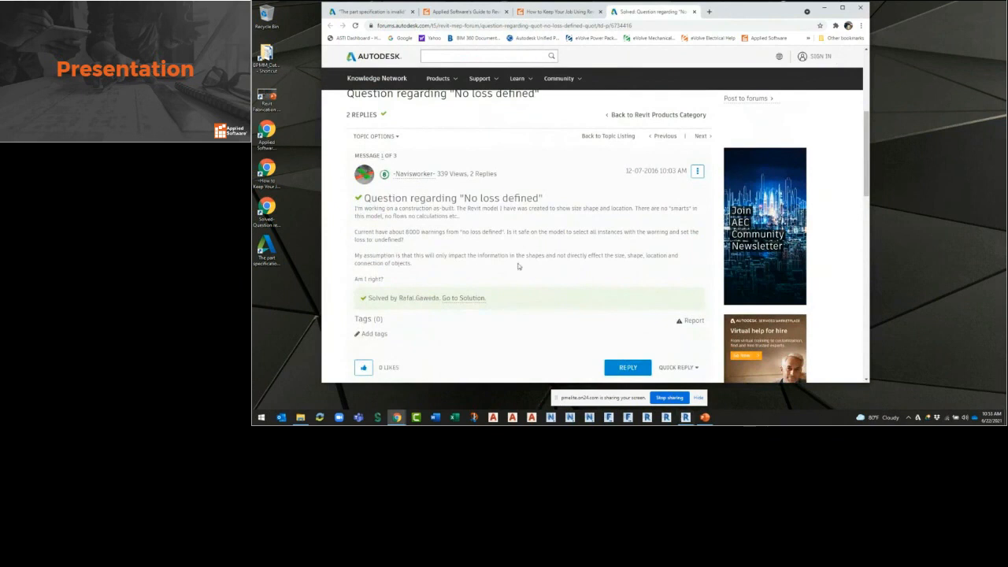
{"action": "scroll", "coordinate": [519, 266], "scroll_direction": "down", "scroll_amount": 4}
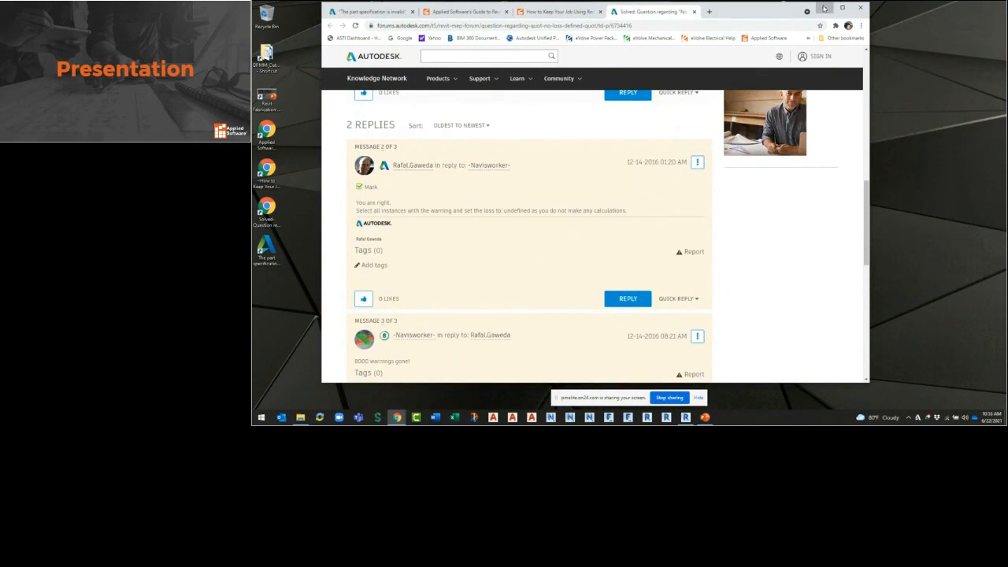
- Minimize the browser, reposition the File Explorer window on the desktop and clear the selection of the four copied shortcuts
{"action": "left_click", "coordinate": [824, 8]}
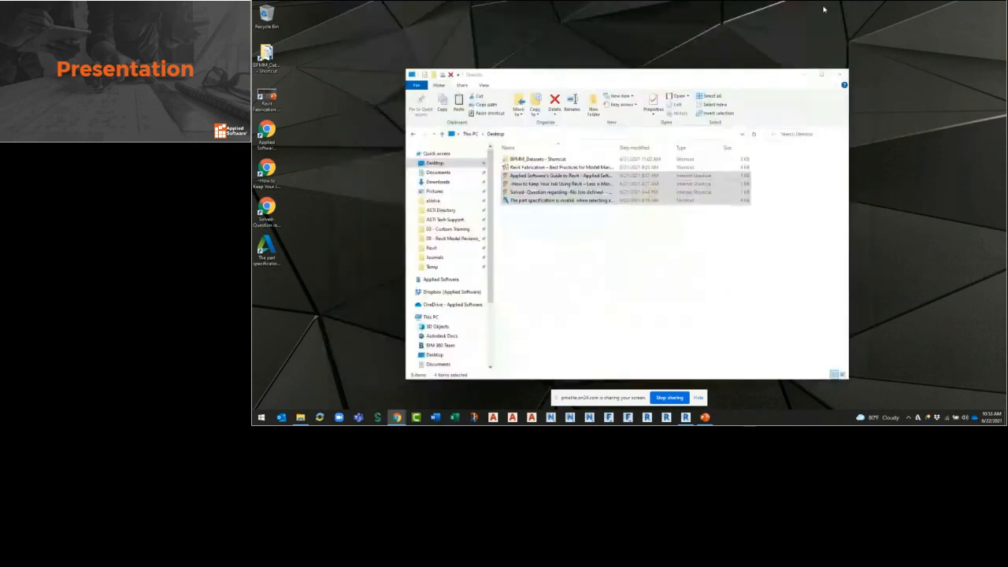
{"action": "left_click_drag", "start_coordinate": [601, 76], "coordinate": [566, 66]}
{"action": "left_click", "coordinate": [533, 277]}
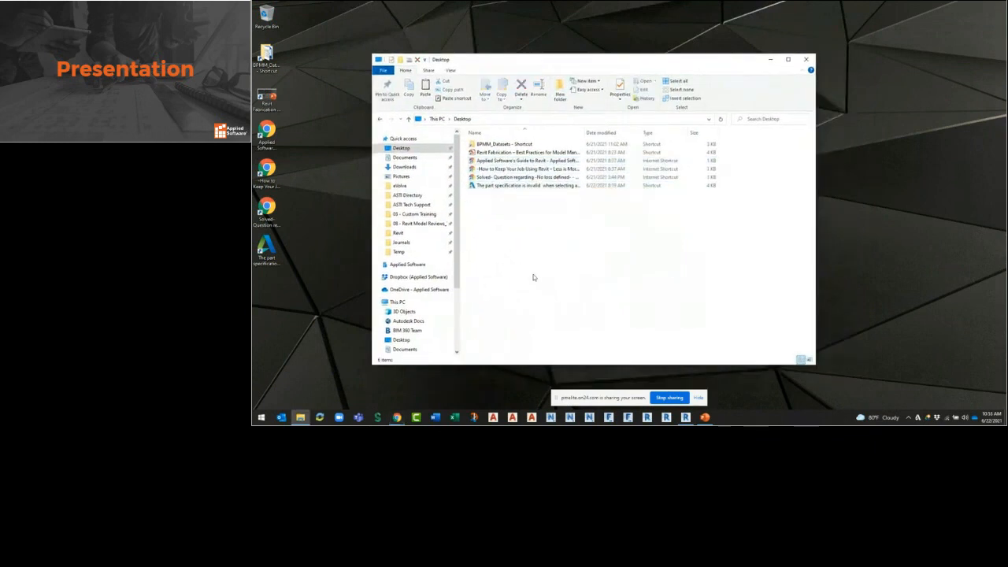